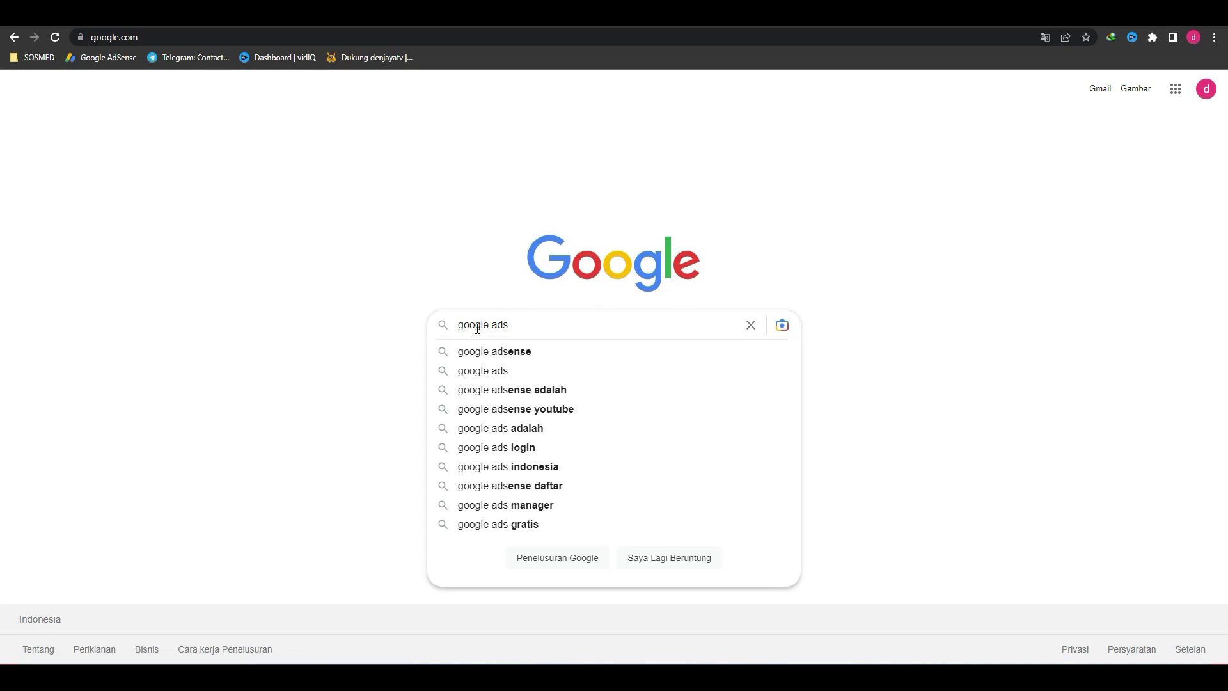
Step: Search for google ads and open the 'Kembangkan bisnis Anda dengan Google Ads' result
key("Escape")
left_click(519, 375)
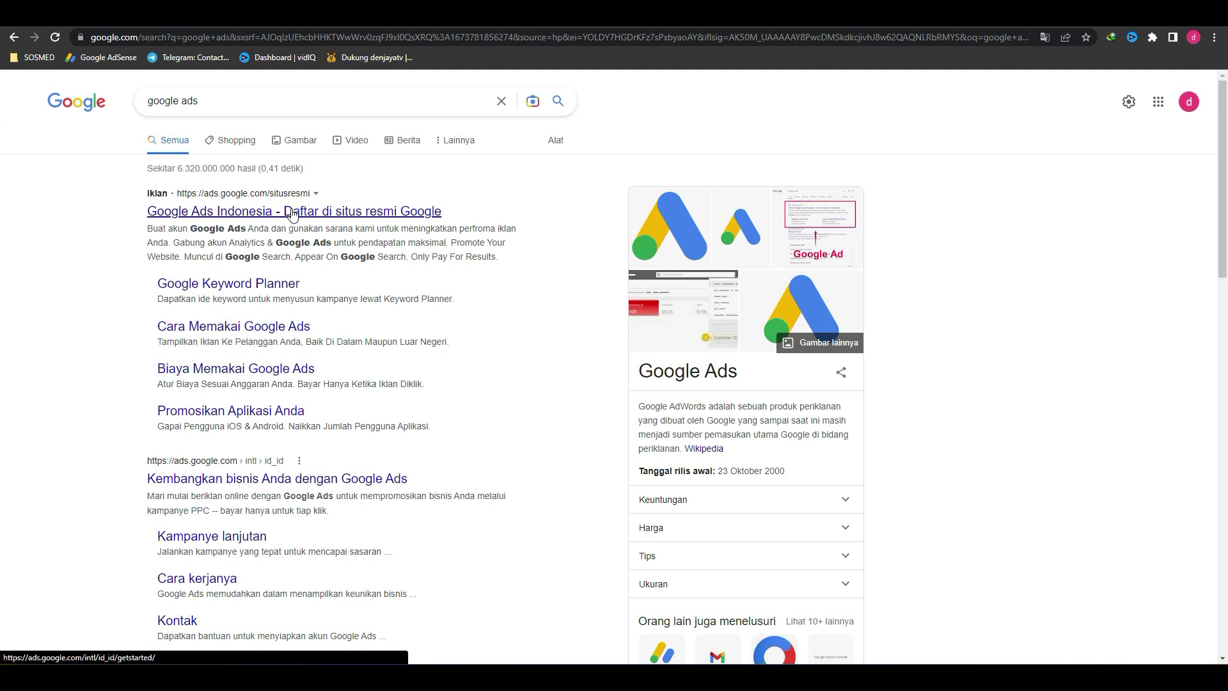
left_click(264, 481)
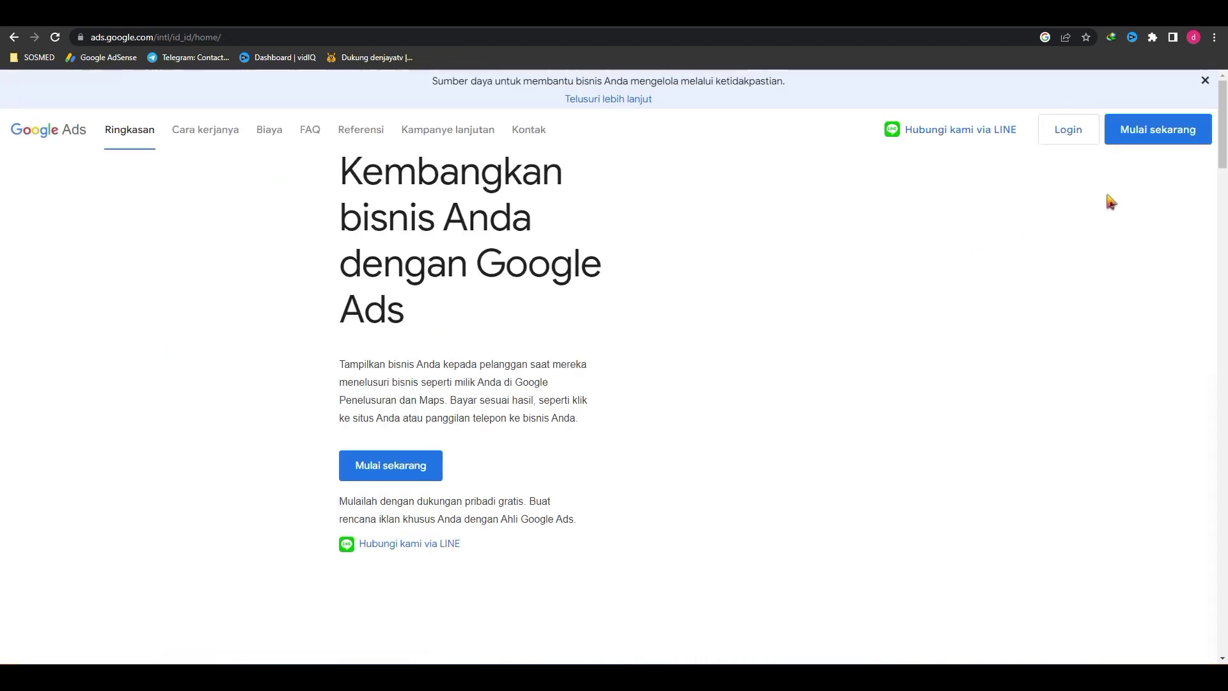
Step: Start Google Ads sign-up with Mulai sekarang, then go to the YouTube Studio channel content
left_click(1153, 133)
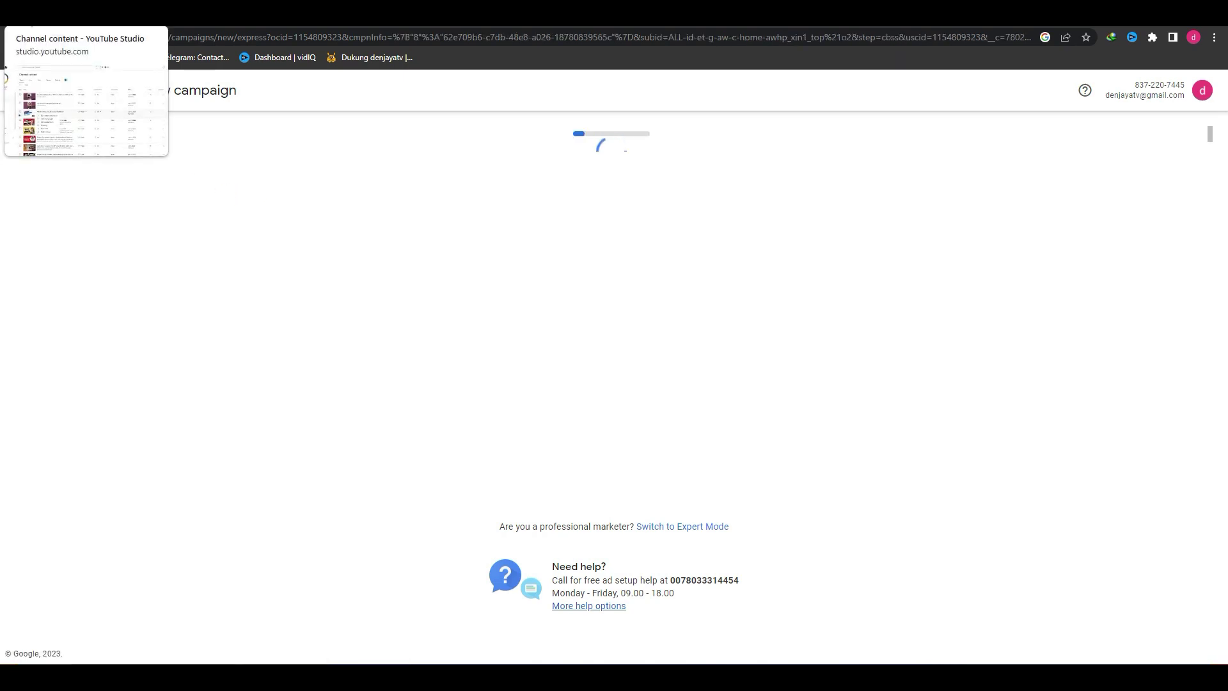
left_click(83, 14)
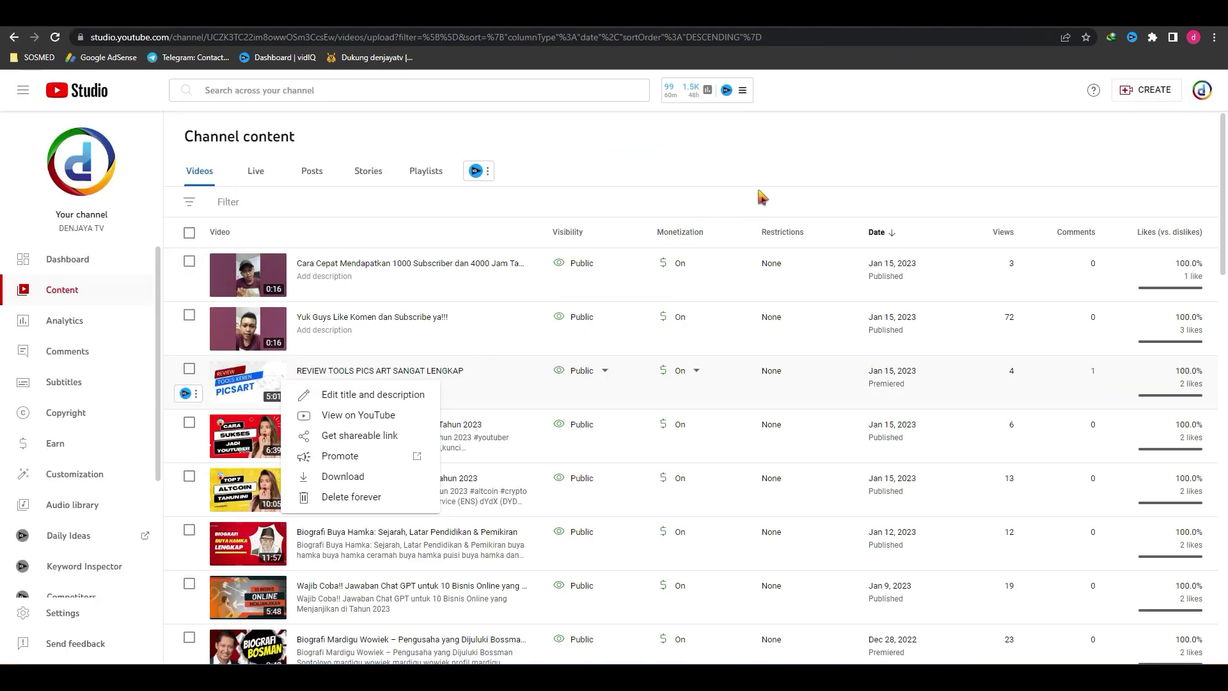
Step: Promote the 7 Altcoin video from its Options menu in YouTube Studio
left_click(821, 149)
mouse_move(384, 455)
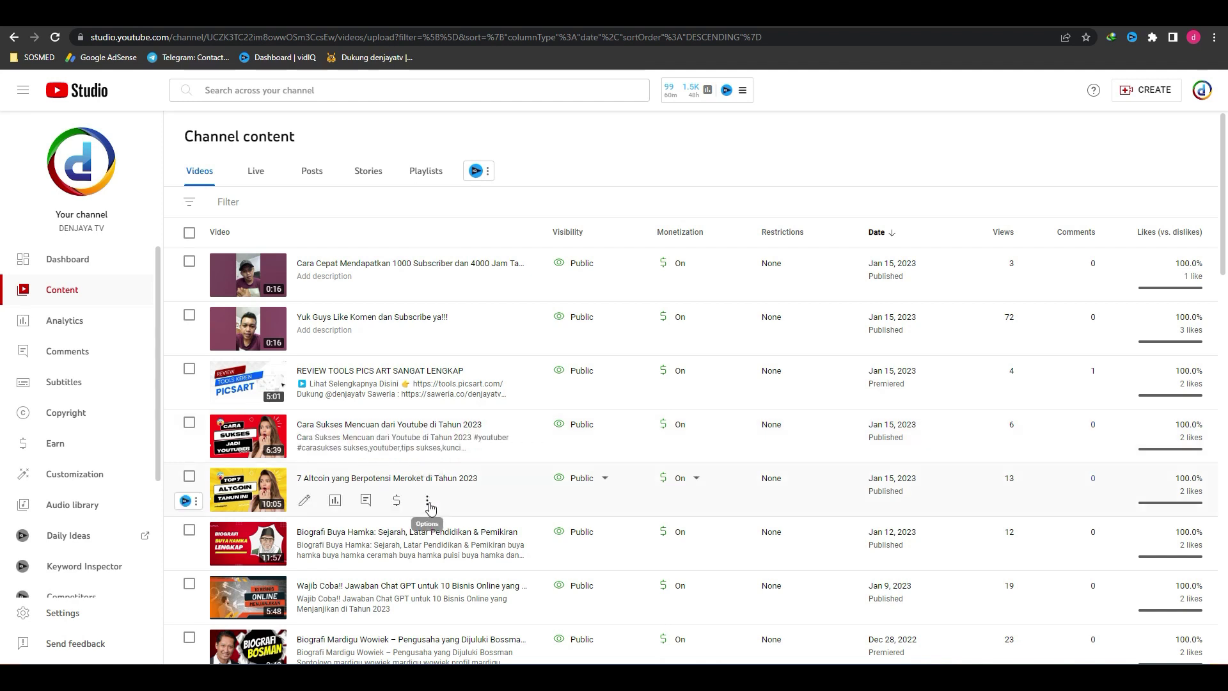
left_click(428, 500)
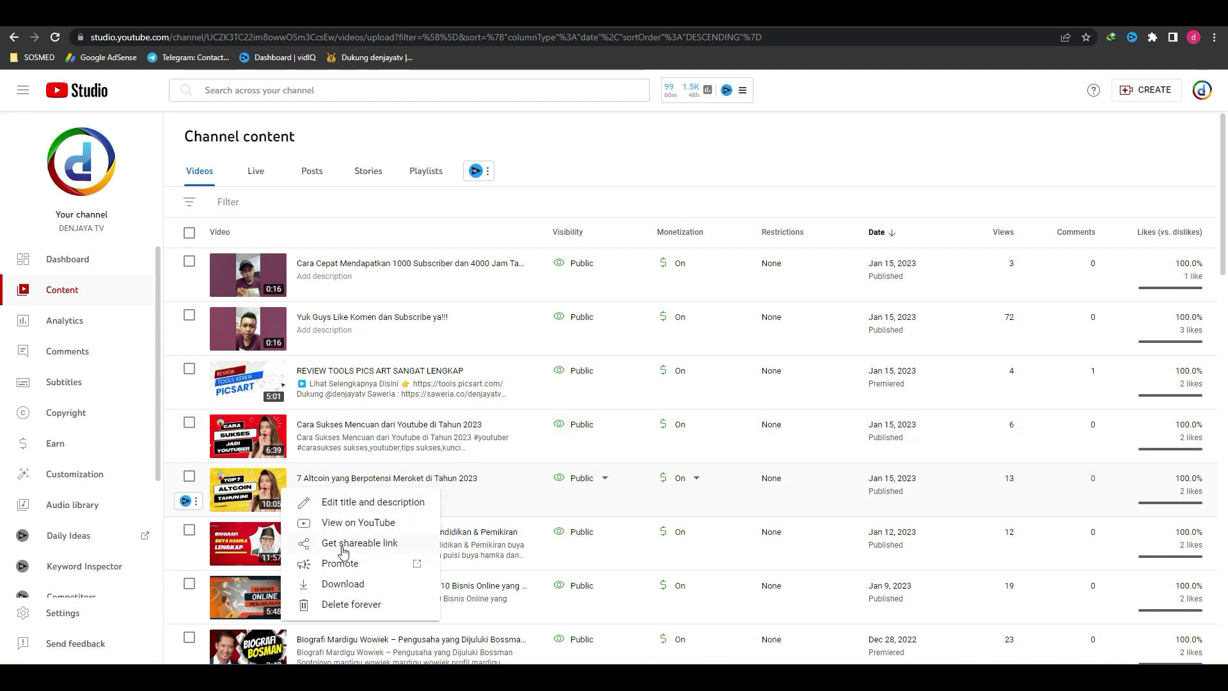
left_click(328, 566)
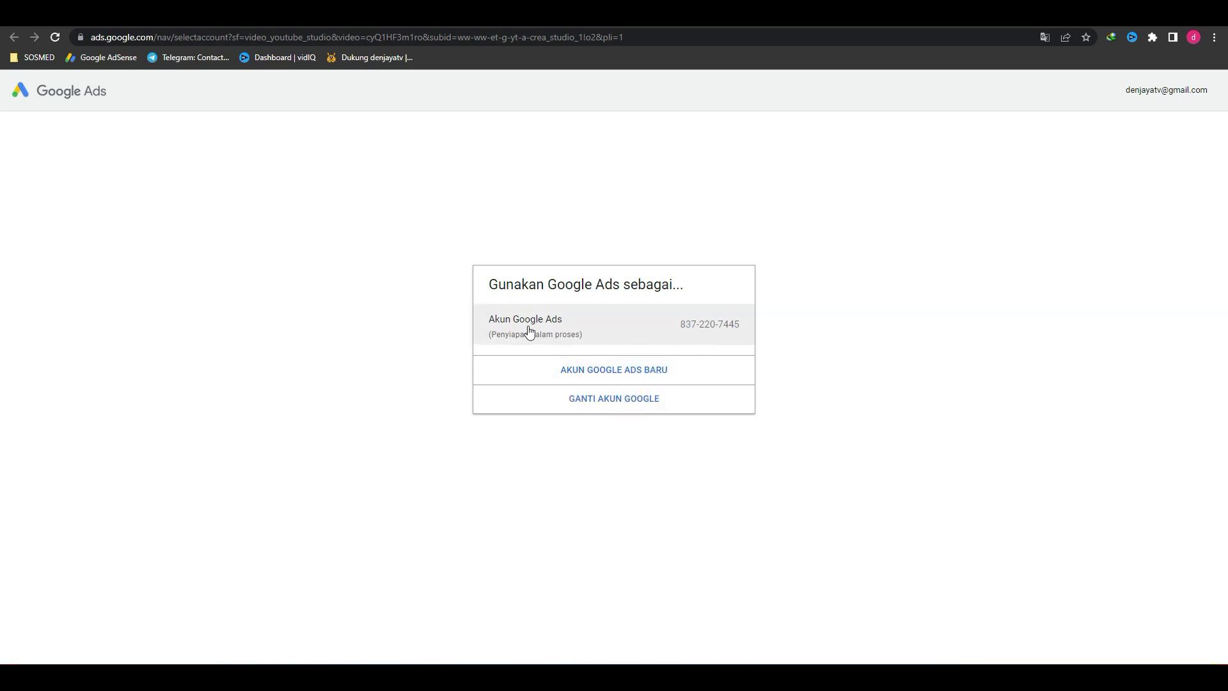
Step: Continue with the existing Google Ads account and leave the business name empty
left_click(696, 328)
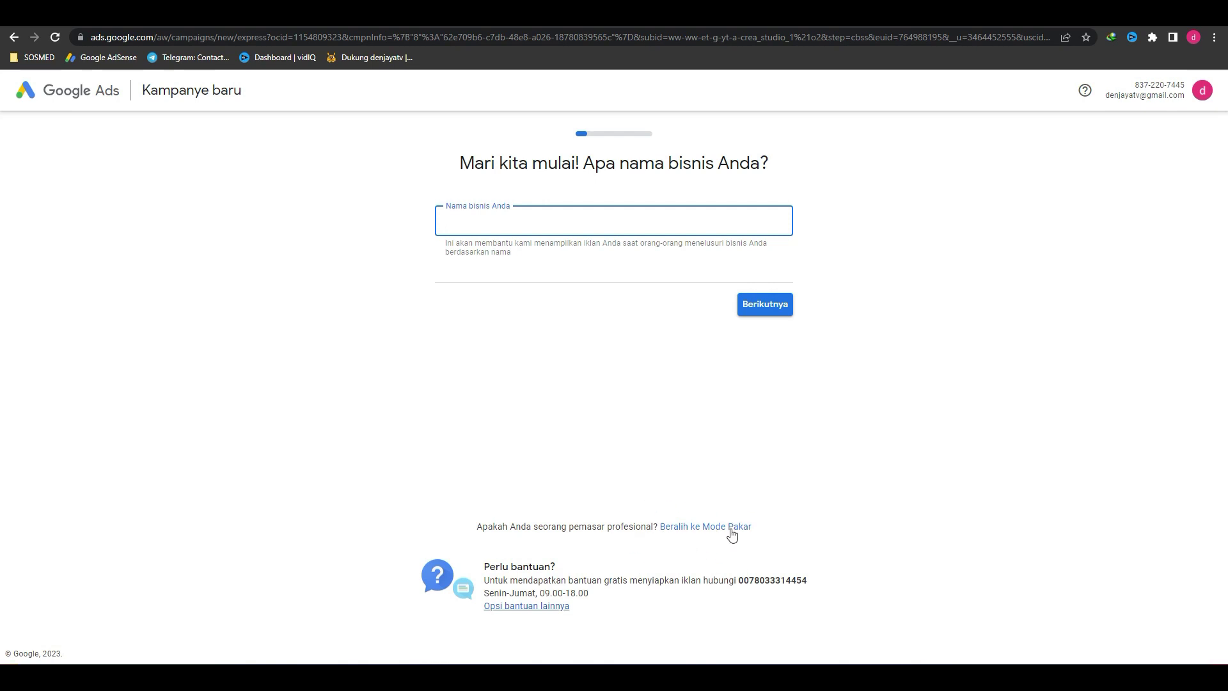
left_click(826, 509)
Step: Switch to Beralih ke Mode Pakar so all eight campaign goals appear
left_click(710, 529)
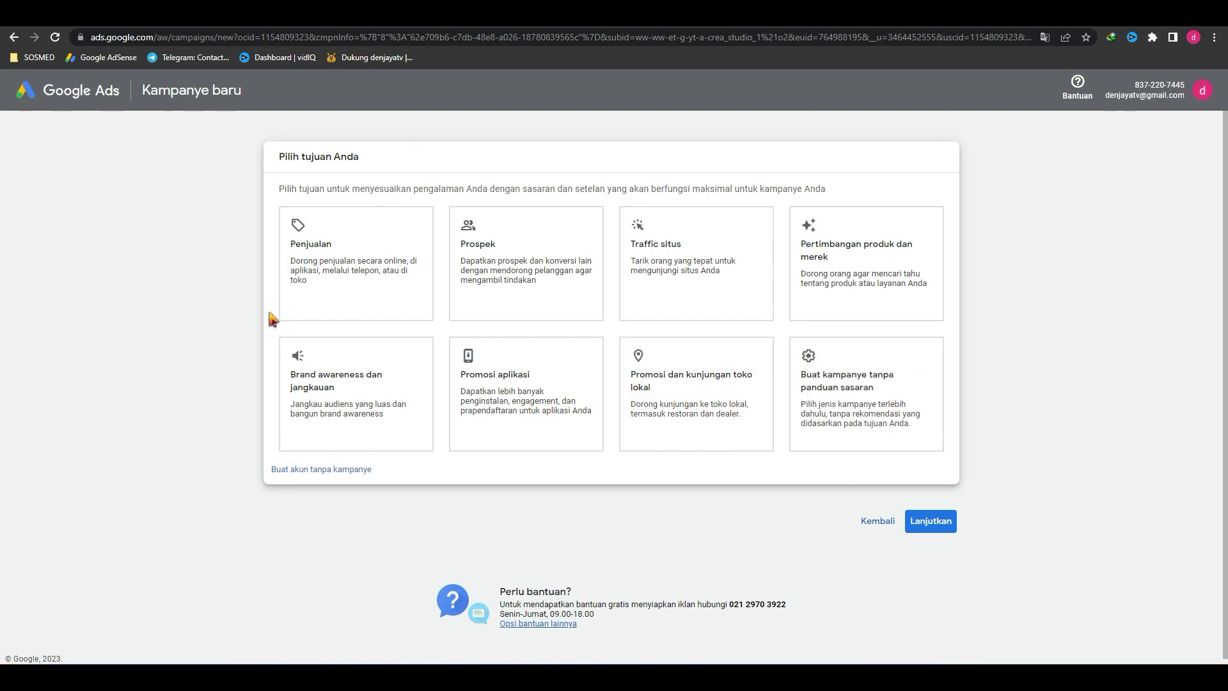
Step: Choose Pertimbangan produk dan merek as the campaign goal, after trying Penjualan and Brand awareness
left_click(322, 306)
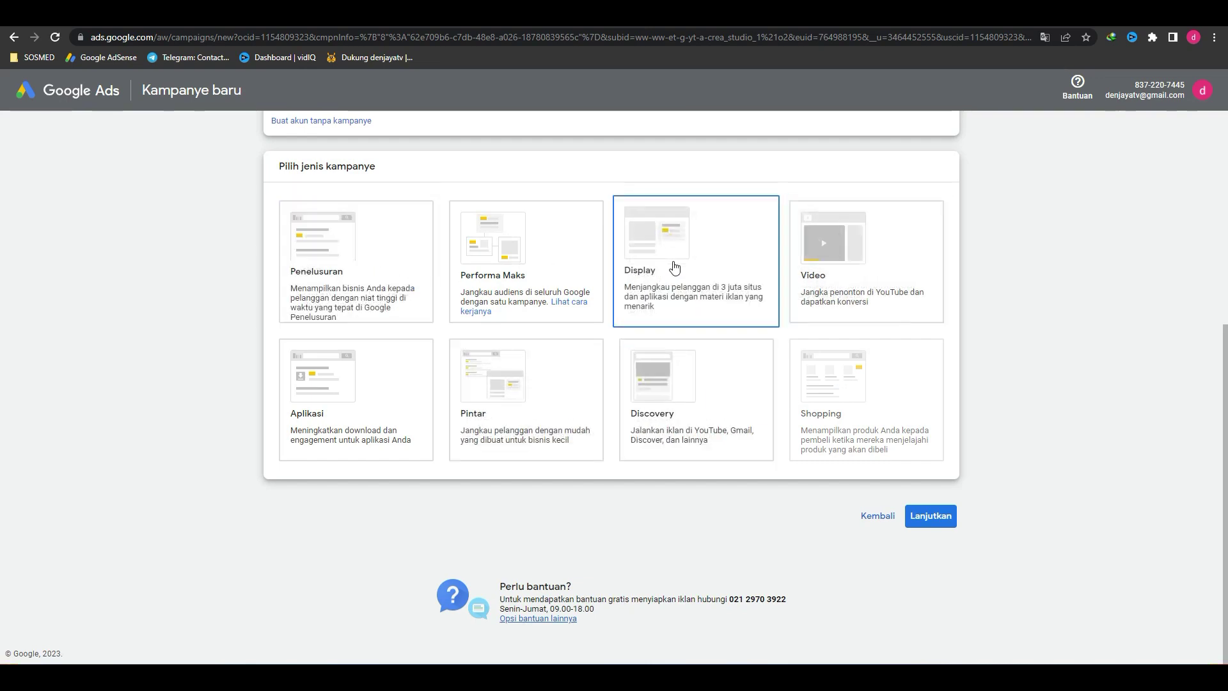
scroll(782, 403, "up", 5)
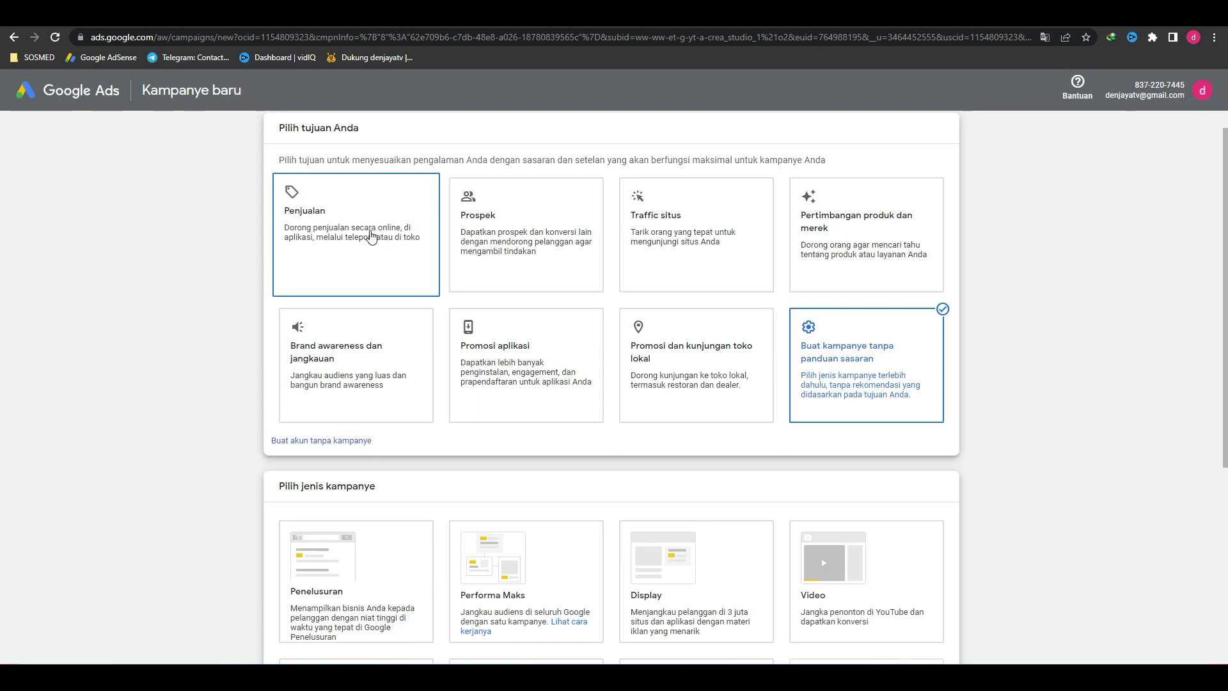
left_click(366, 371)
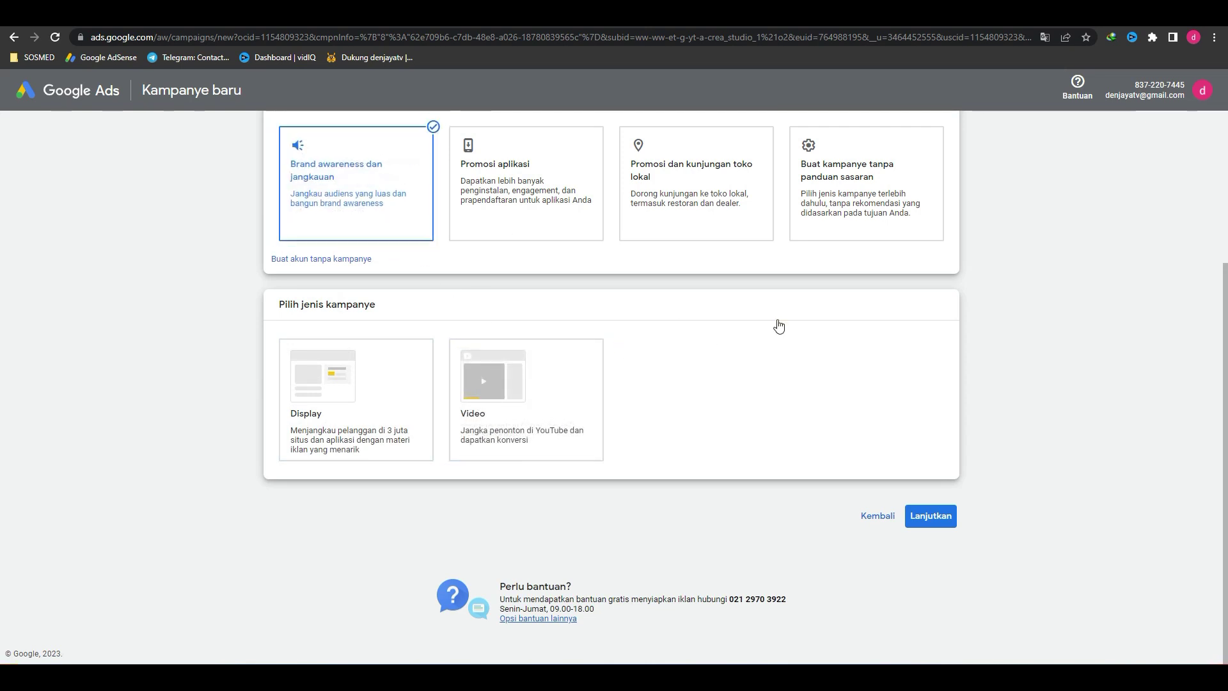
scroll(779, 324, "up", 3)
left_click(907, 282)
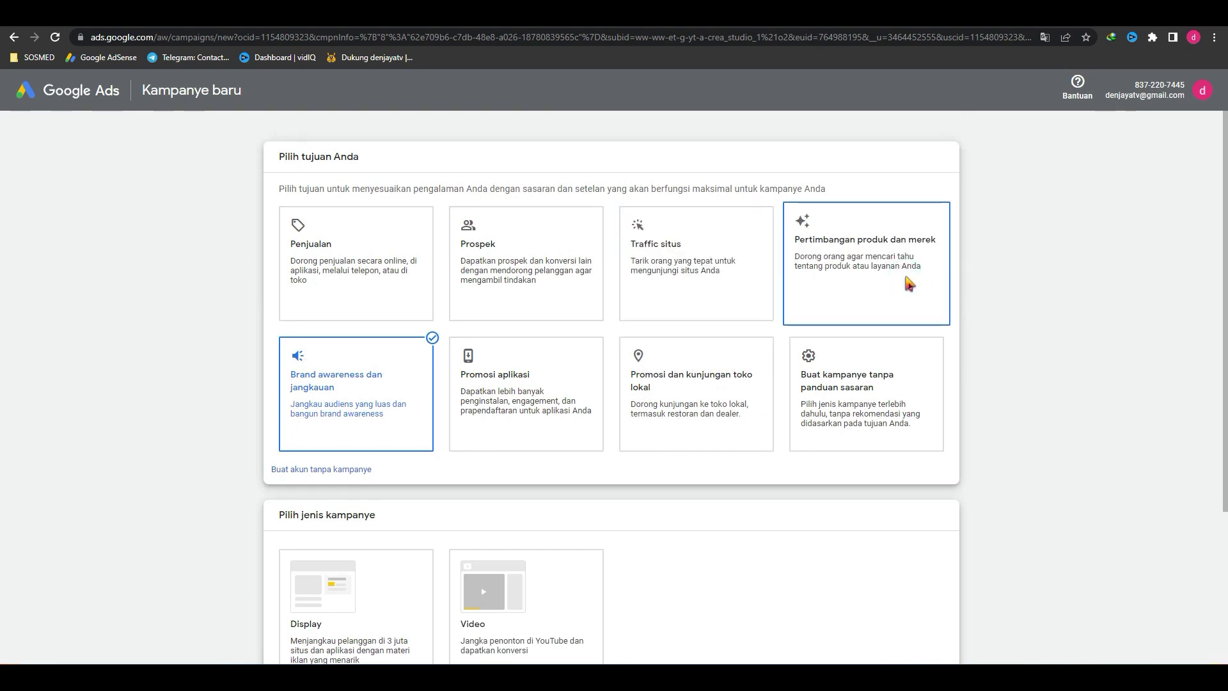
Step: Keep Video as the campaign type and select the Memengaruhi pertimbangan subtype
scroll(709, 339, "up", 4)
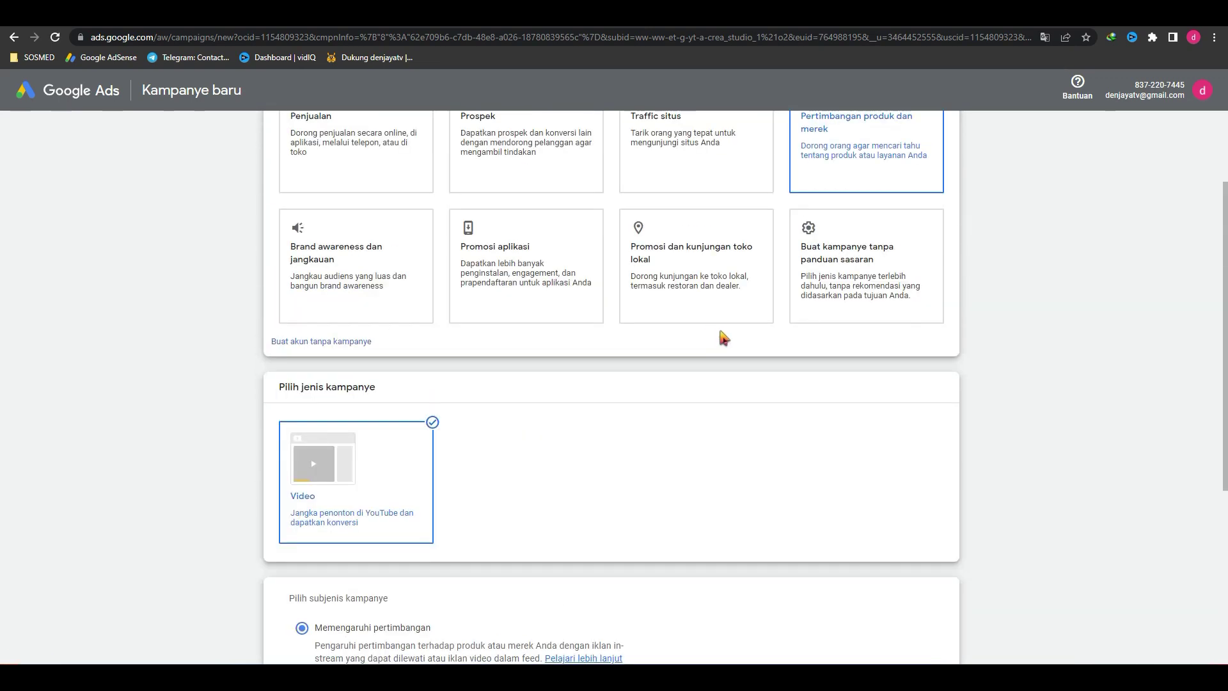
scroll(880, 266, "up", 2)
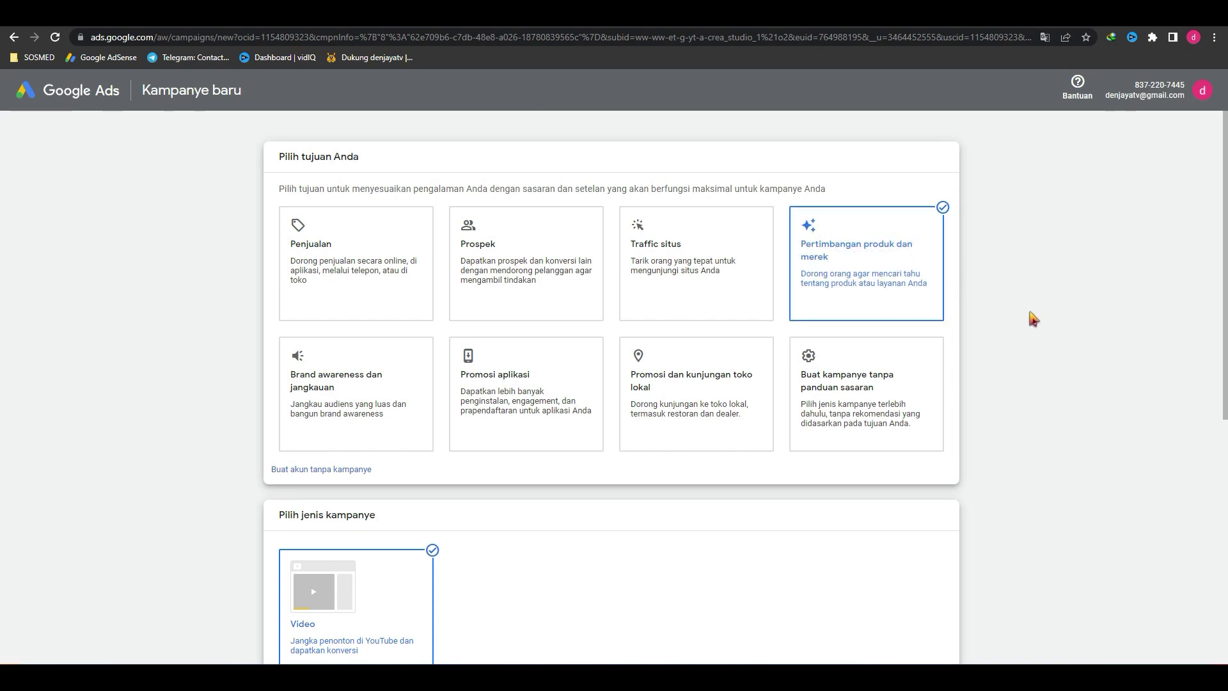
scroll(1046, 392, "down", 4)
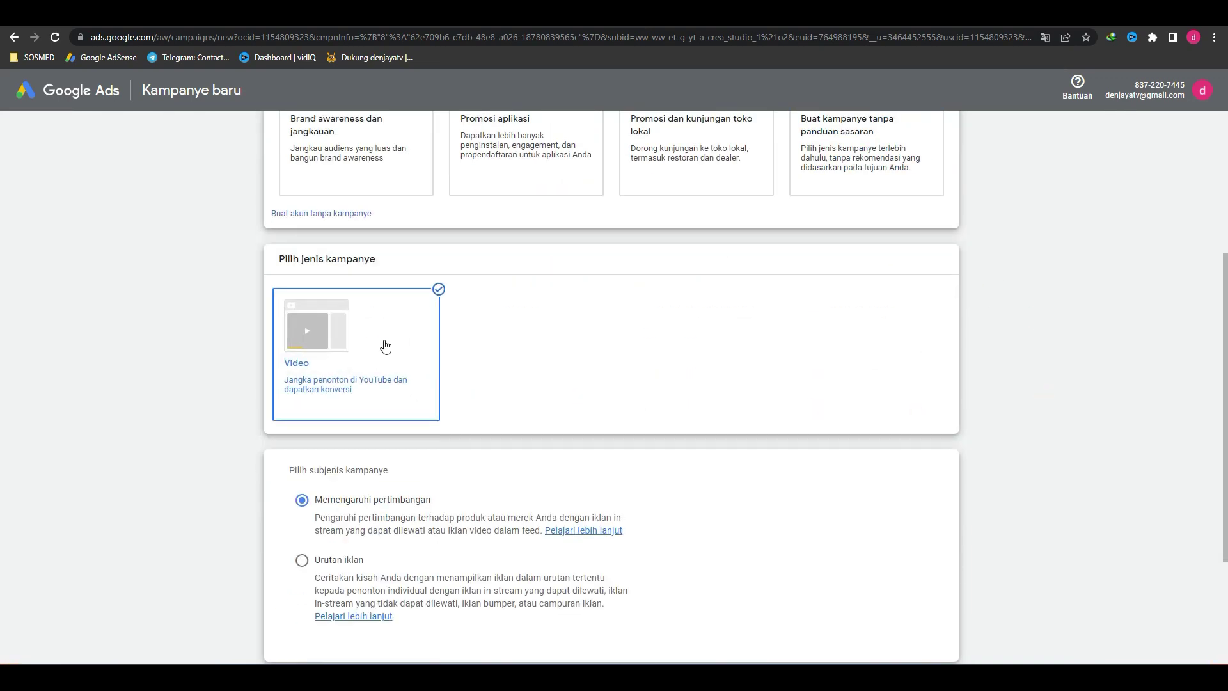
scroll(579, 380, "down", 2)
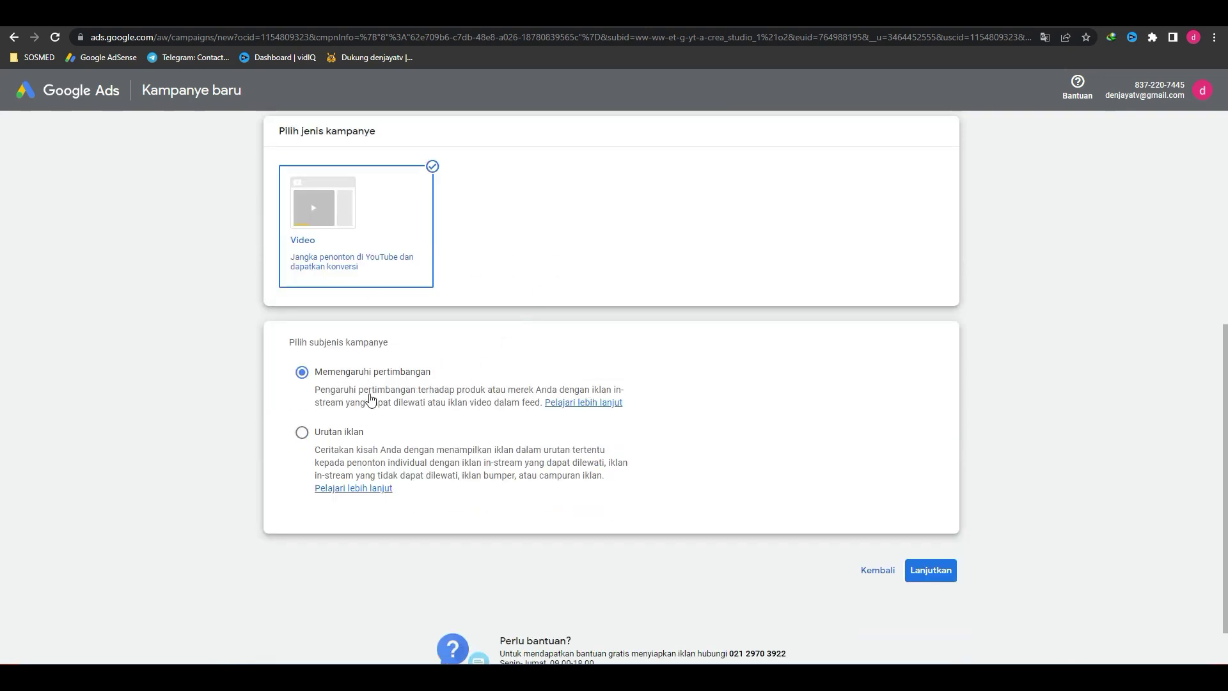
left_click_drag(318, 399, 617, 398)
left_click(670, 400)
left_click(768, 393)
left_click(303, 434)
left_click(303, 372)
scroll(701, 437, "up", 3)
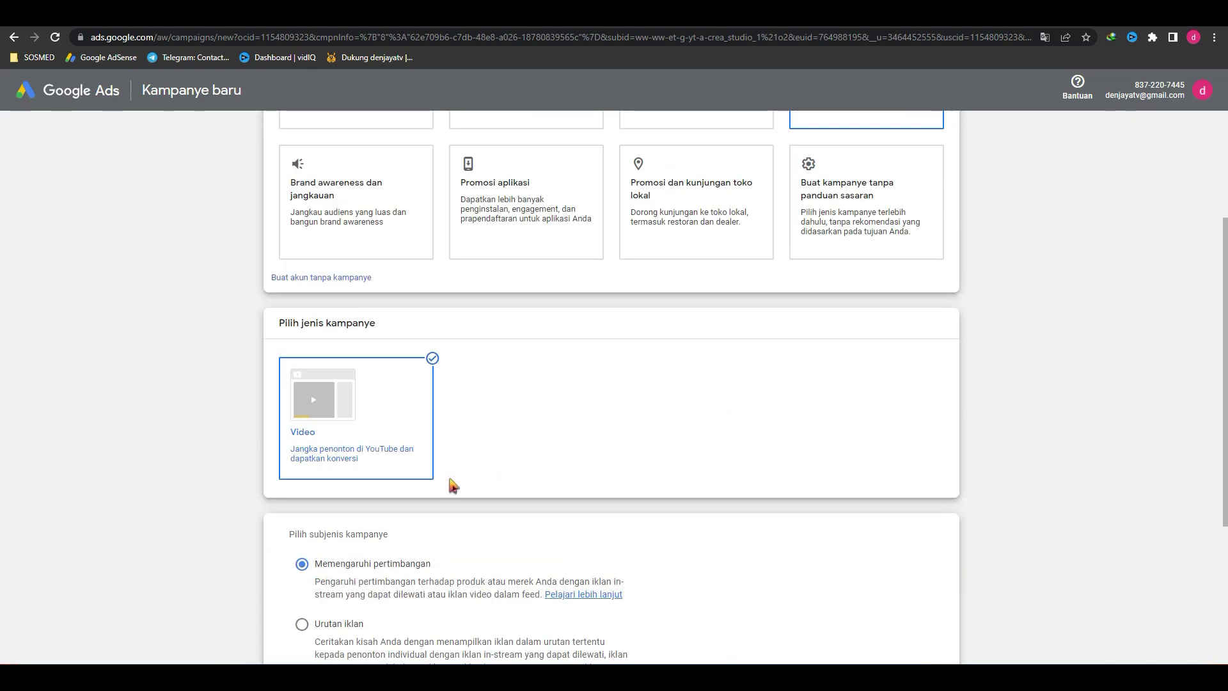
scroll(800, 464, "up", 3)
scroll(795, 464, "down", 7)
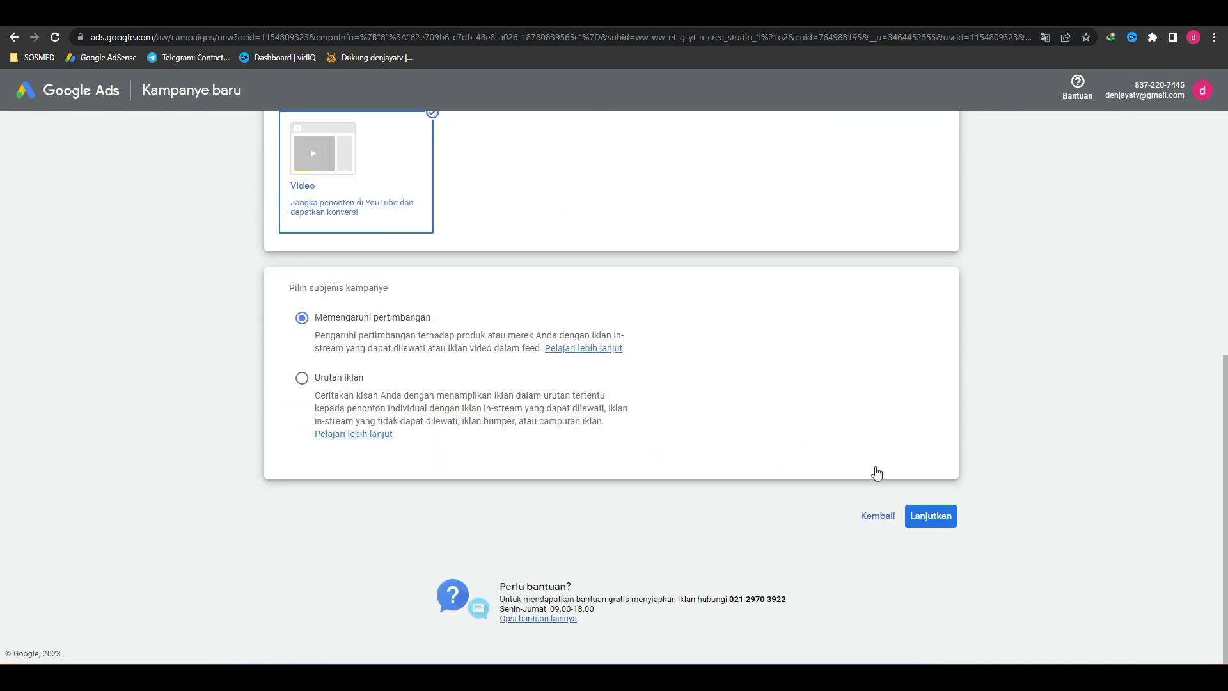
Step: Continue to the settings for 'Pertimbangan Video - 2023-01-15' and select the budget field
left_click(943, 522)
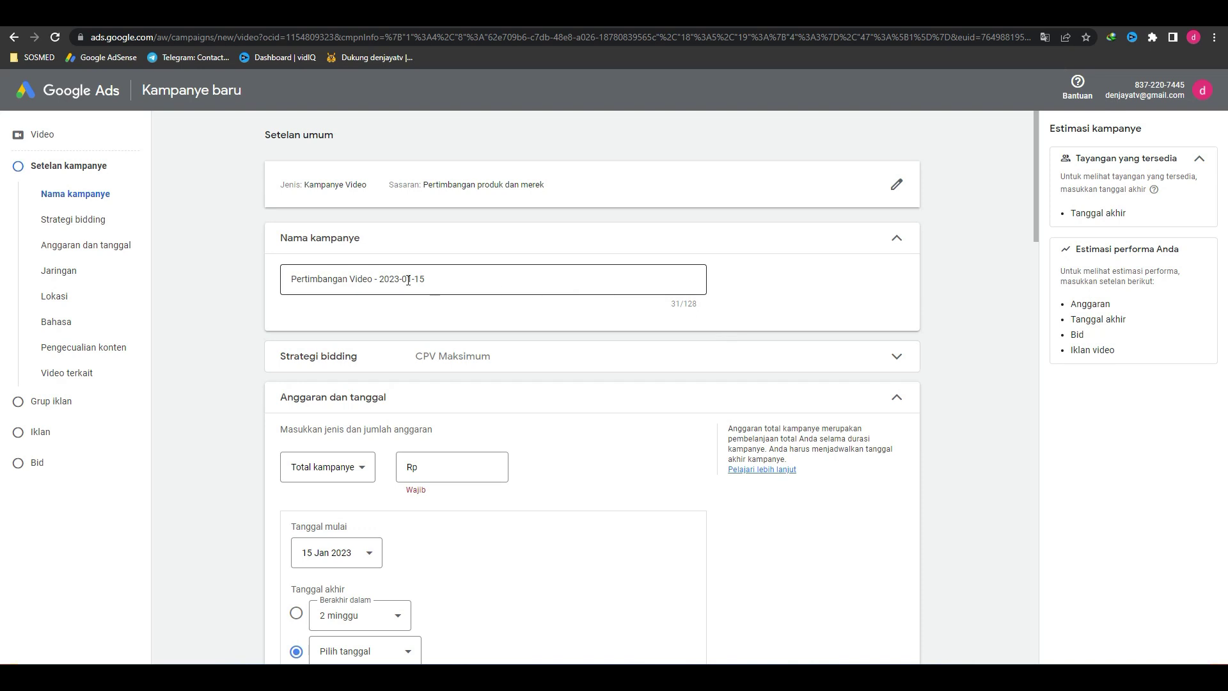
scroll(576, 364, "down", 3)
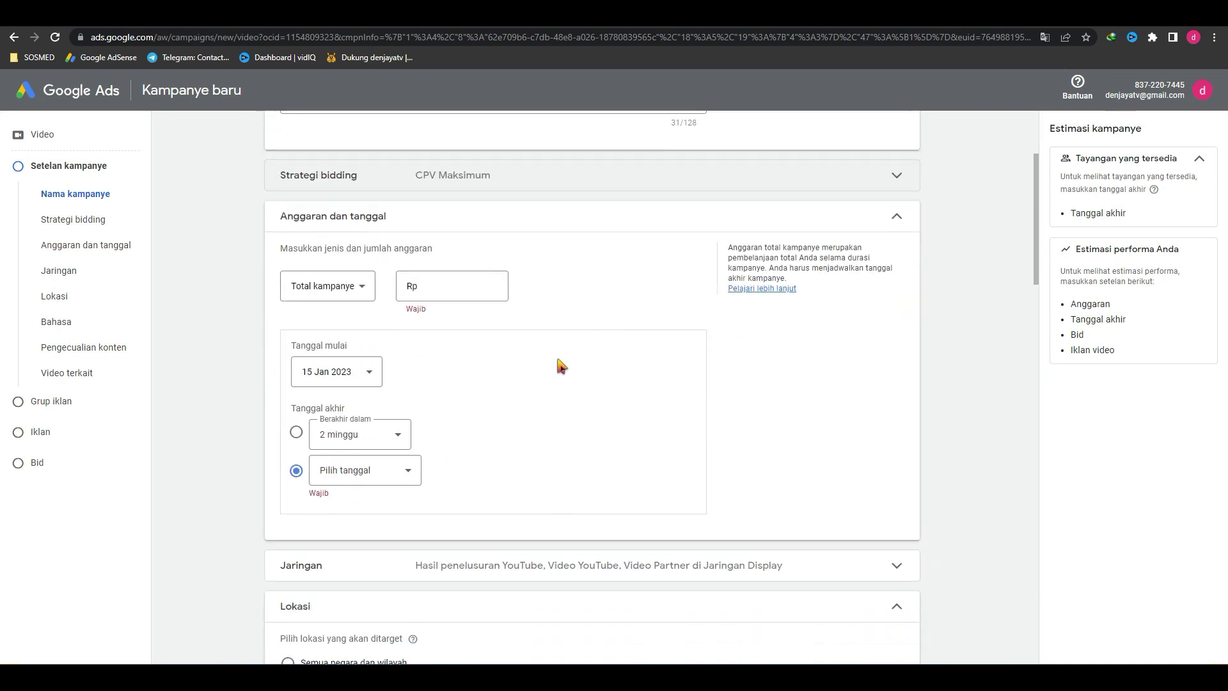
left_click(441, 276)
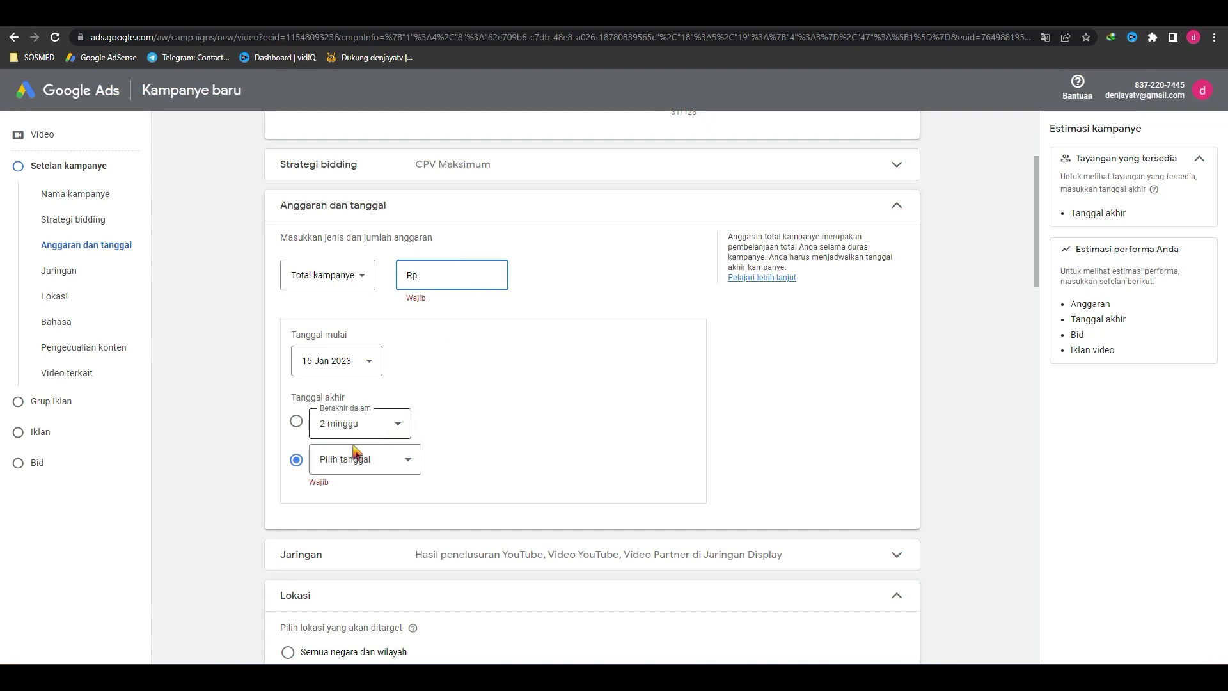
scroll(570, 350, "down", 9)
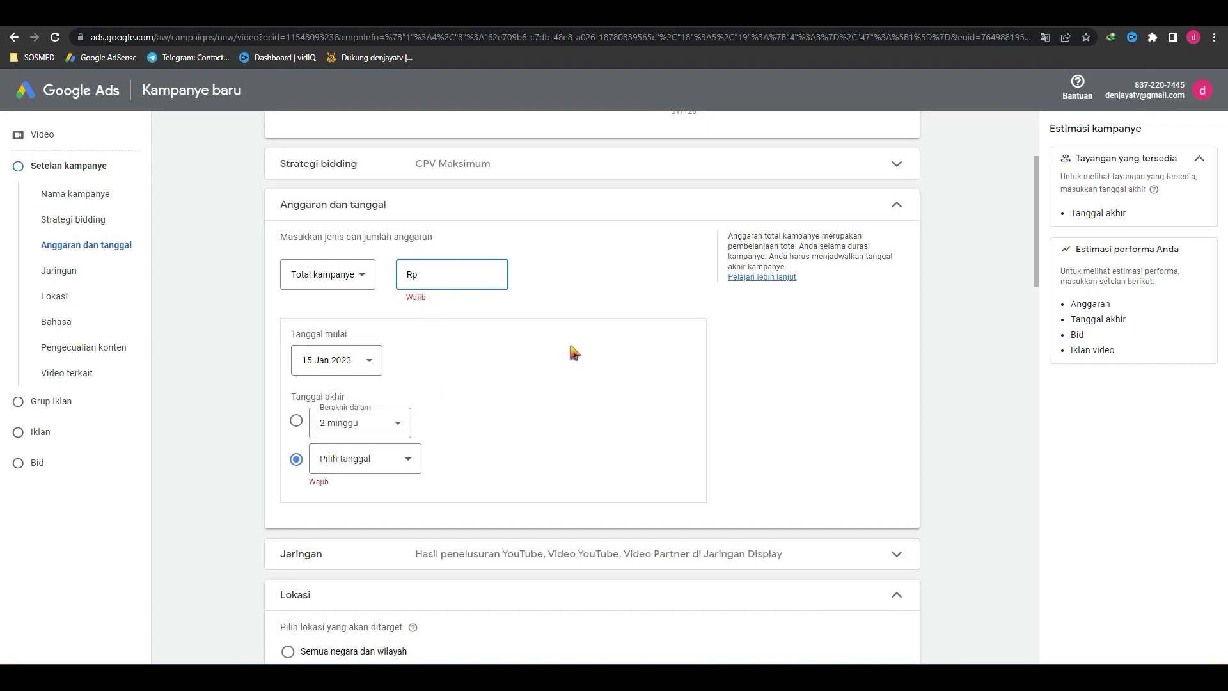
scroll(574, 352, "down", 11)
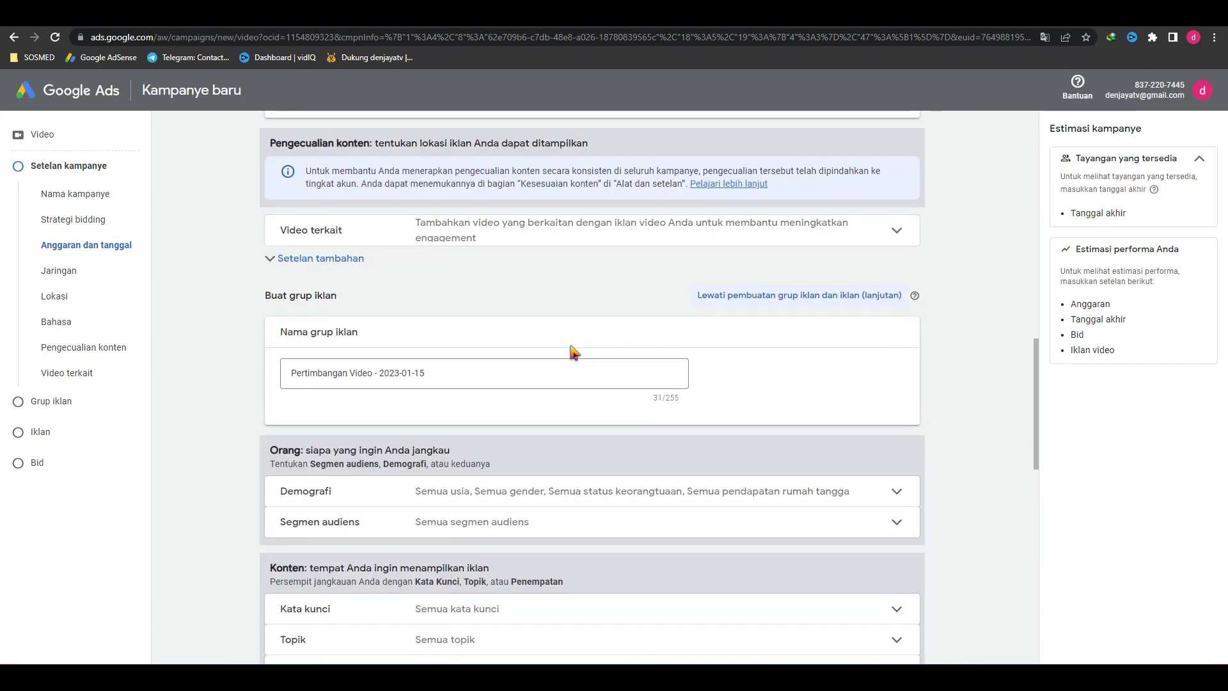
scroll(574, 352, "up", 20)
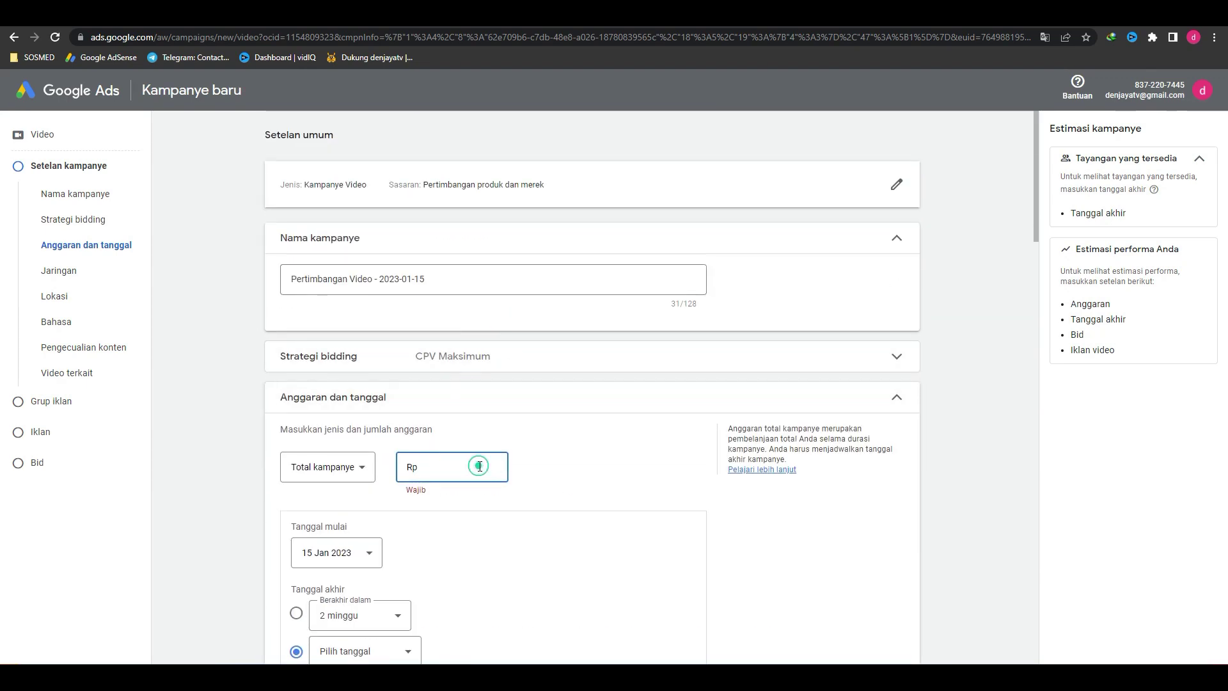
Step: Enter the Rp100.000 total budget and check the start and end date calendars
type("100.000")
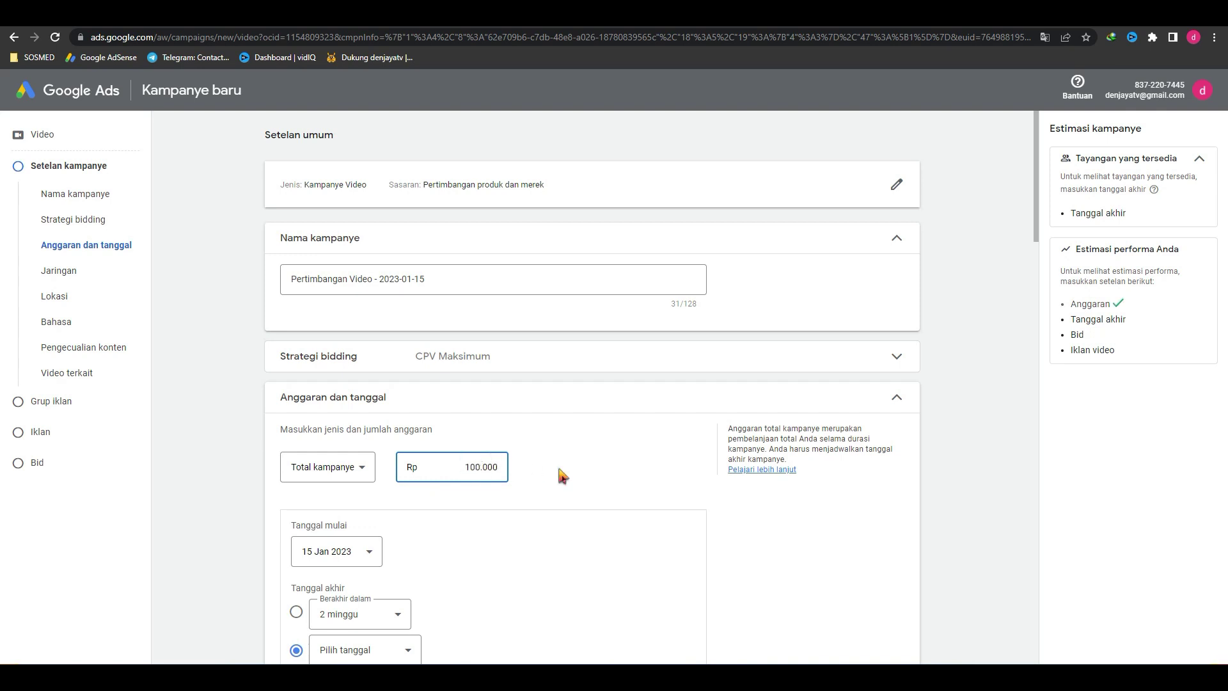
left_click(560, 470)
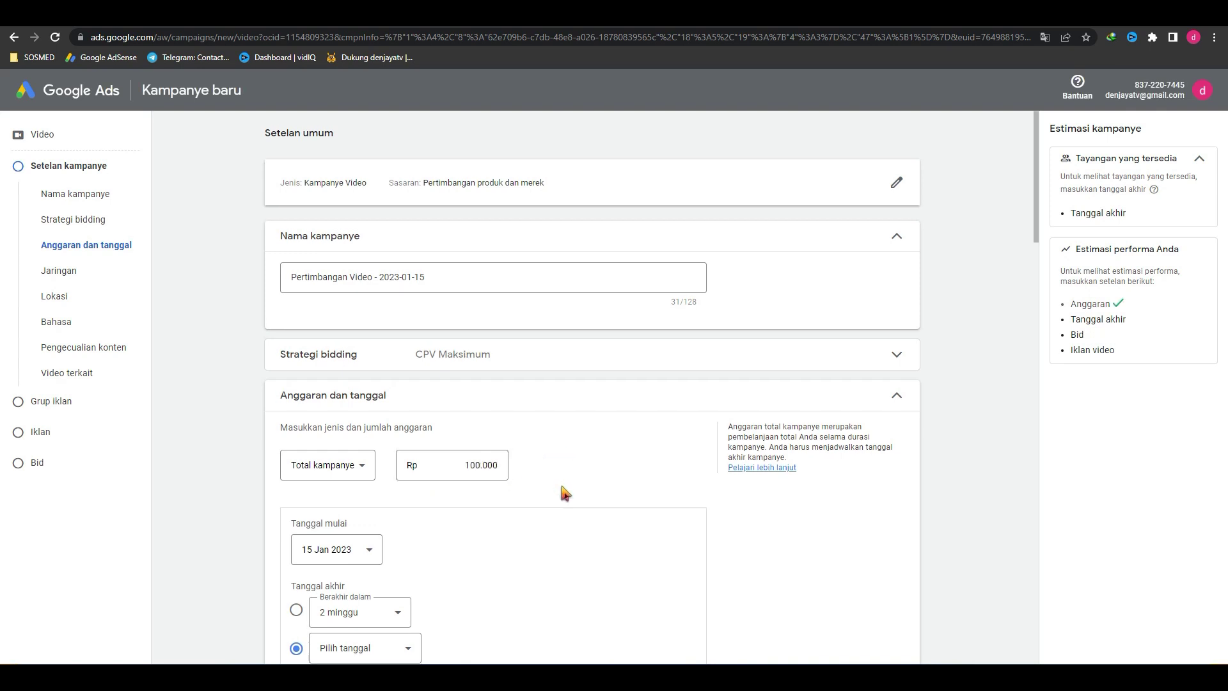
scroll(556, 477, "down", 2)
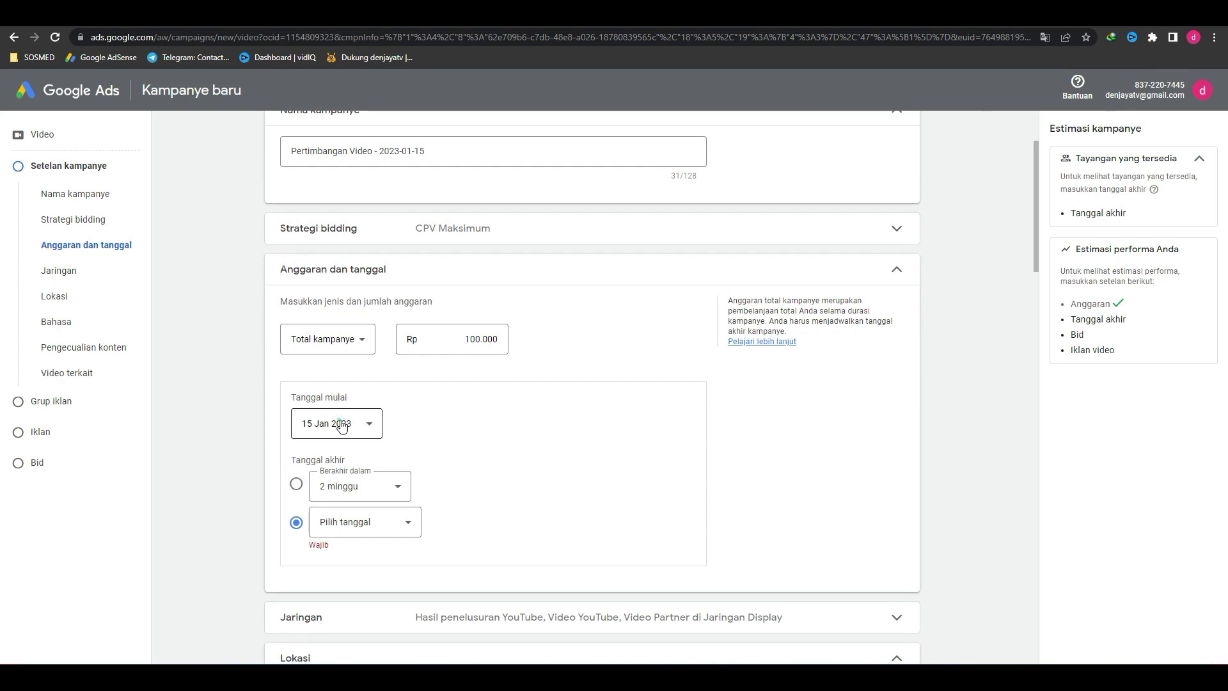
left_click(339, 423)
left_click(547, 455)
left_click(376, 538)
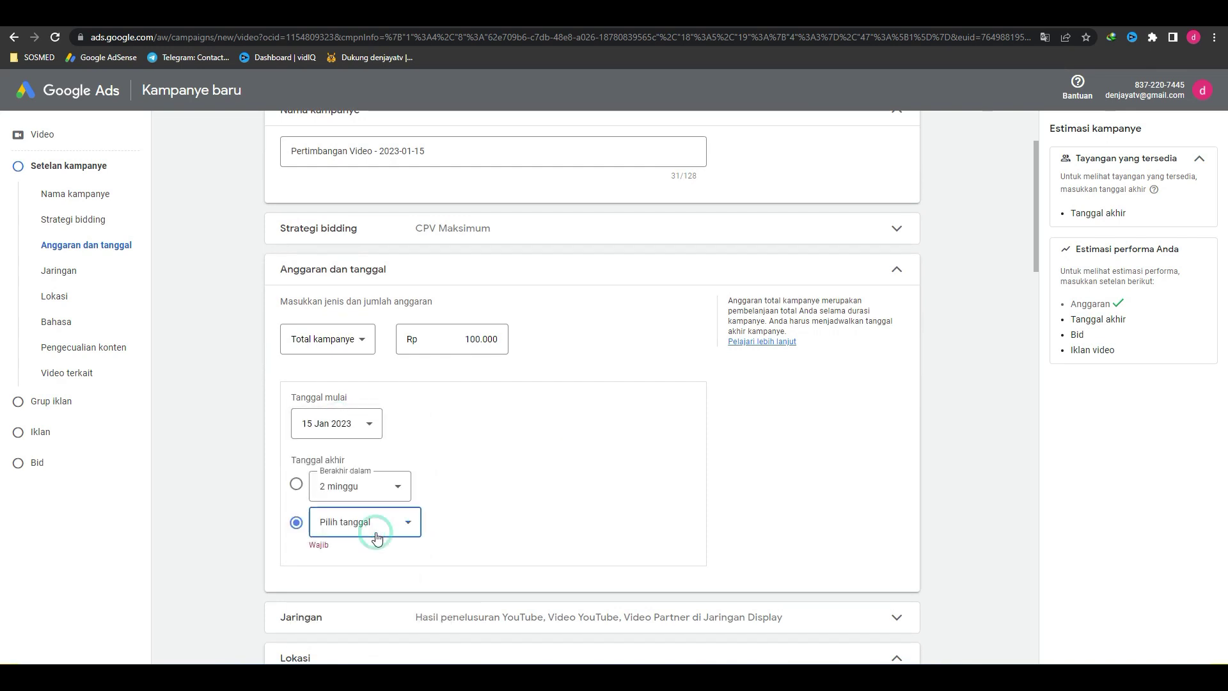
left_click(563, 506)
Step: Make the campaign end after 2 minggu, giving Rp6.666,67 per day over 15 days
left_click(300, 487)
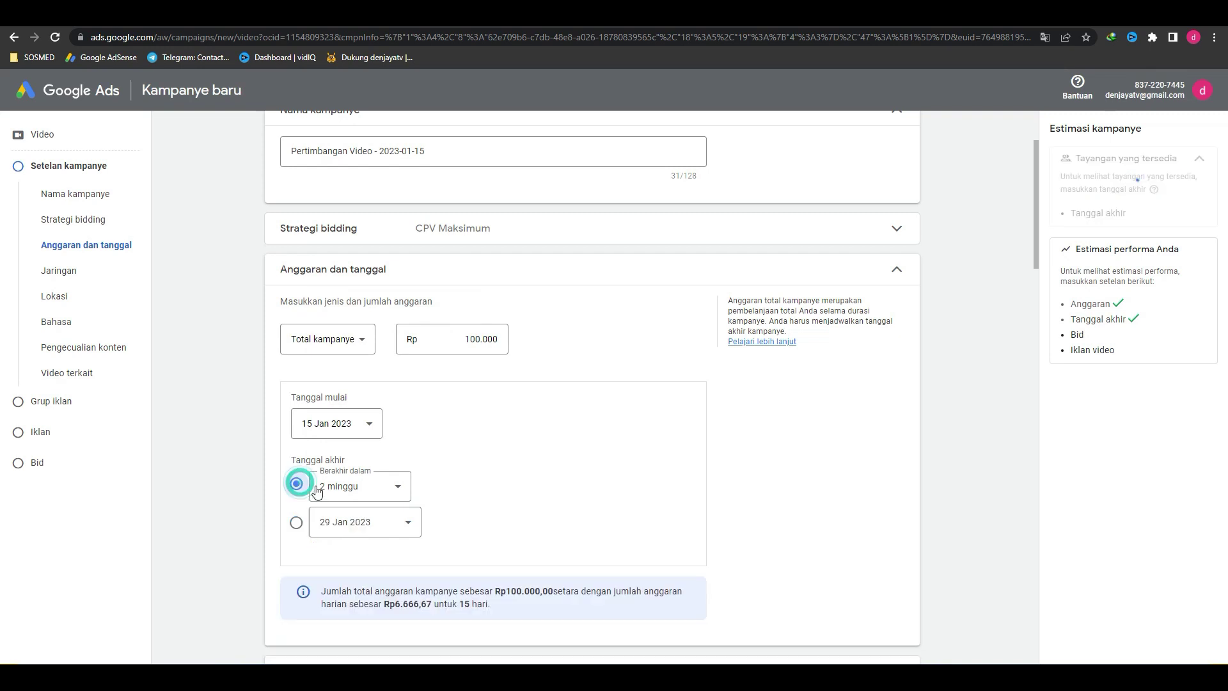
left_click(375, 492)
left_click(519, 471)
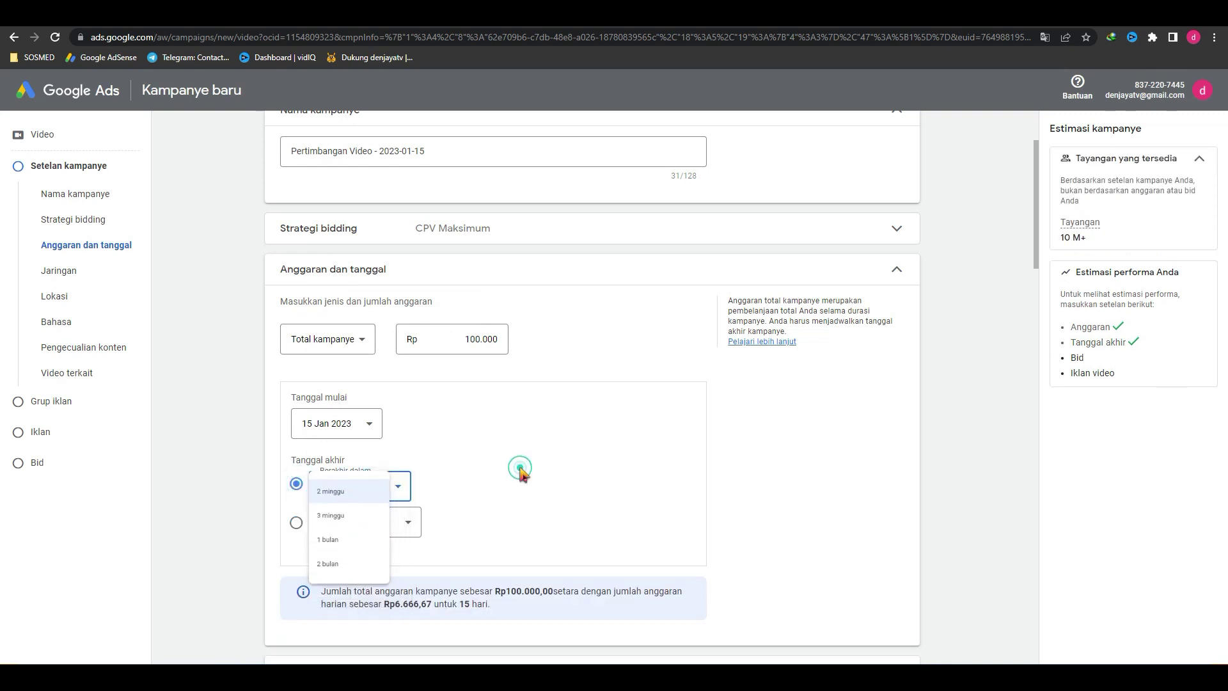
scroll(474, 472, "down", 3)
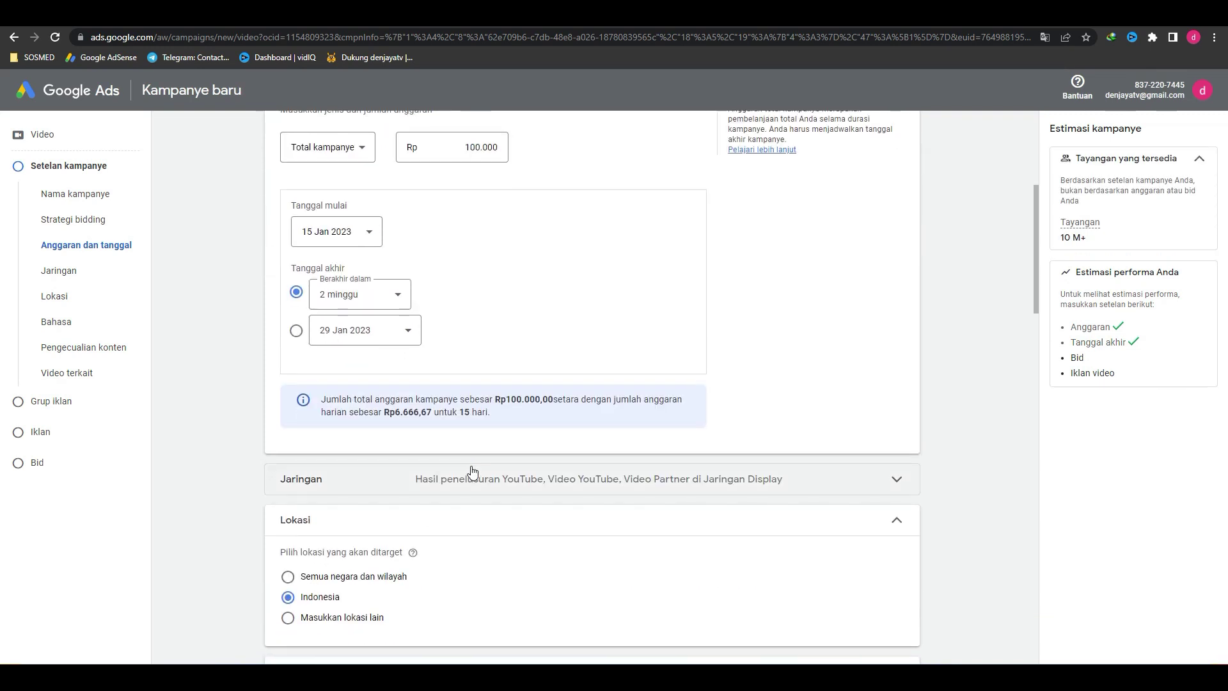
triple_click(528, 400)
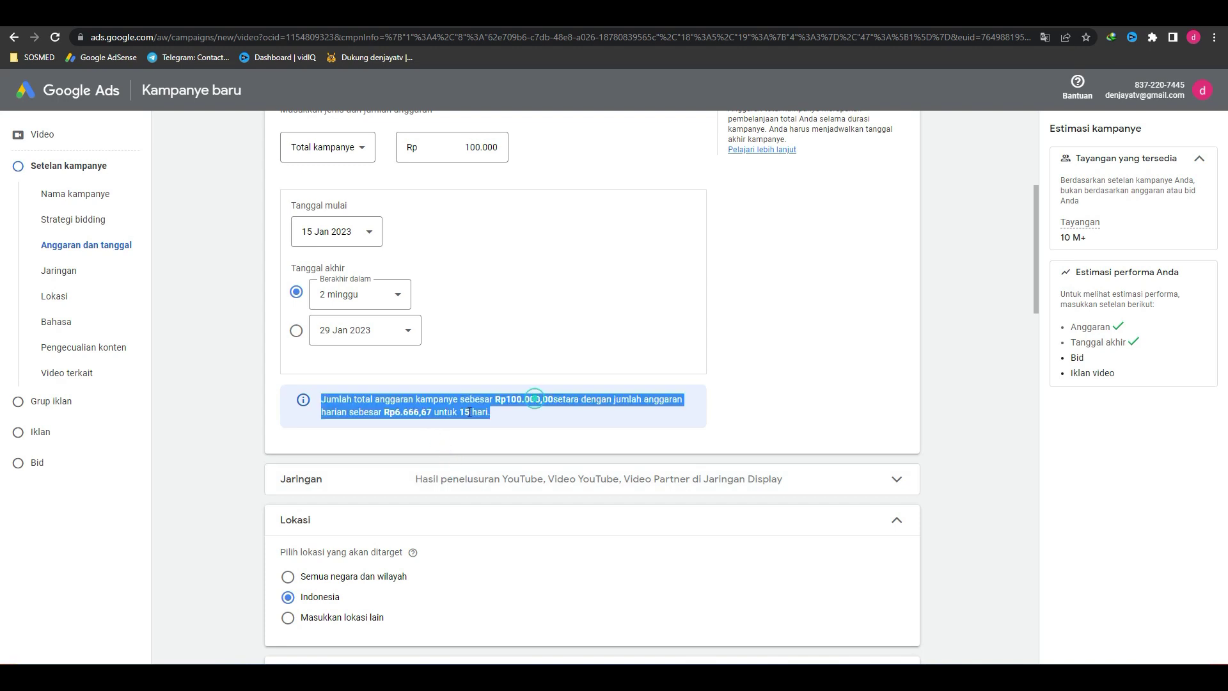
left_click(444, 413)
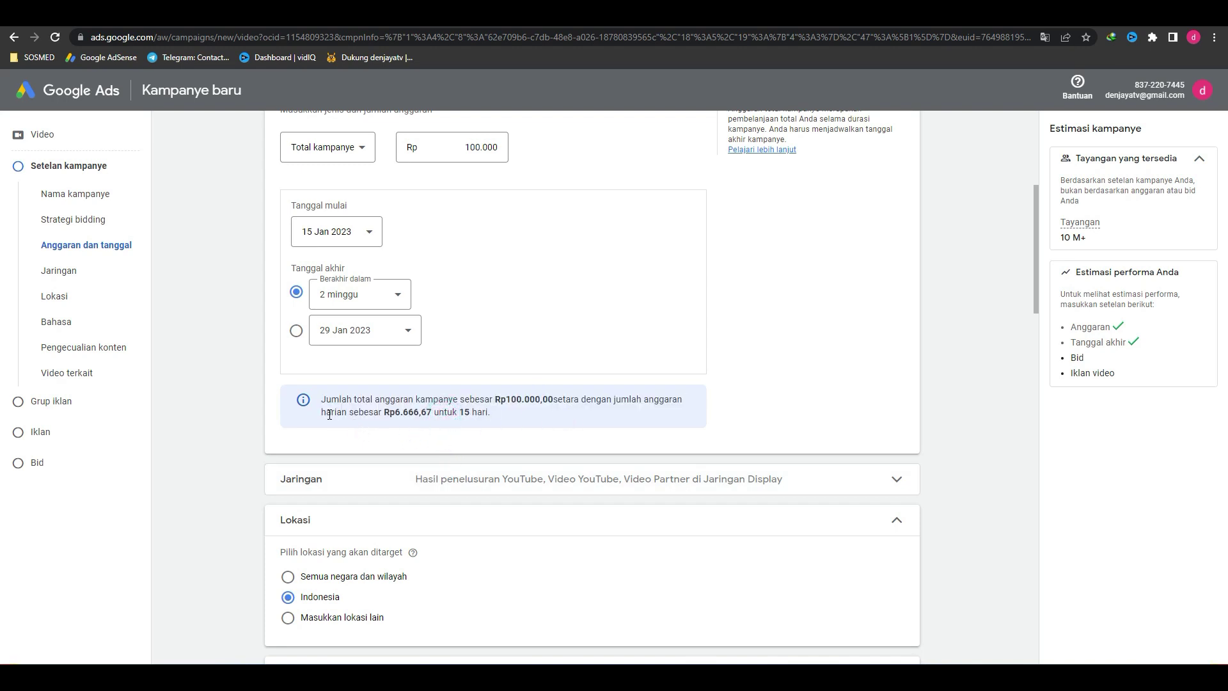
left_click_drag(329, 415, 402, 413)
left_click(490, 405)
scroll(492, 404, "up", 5)
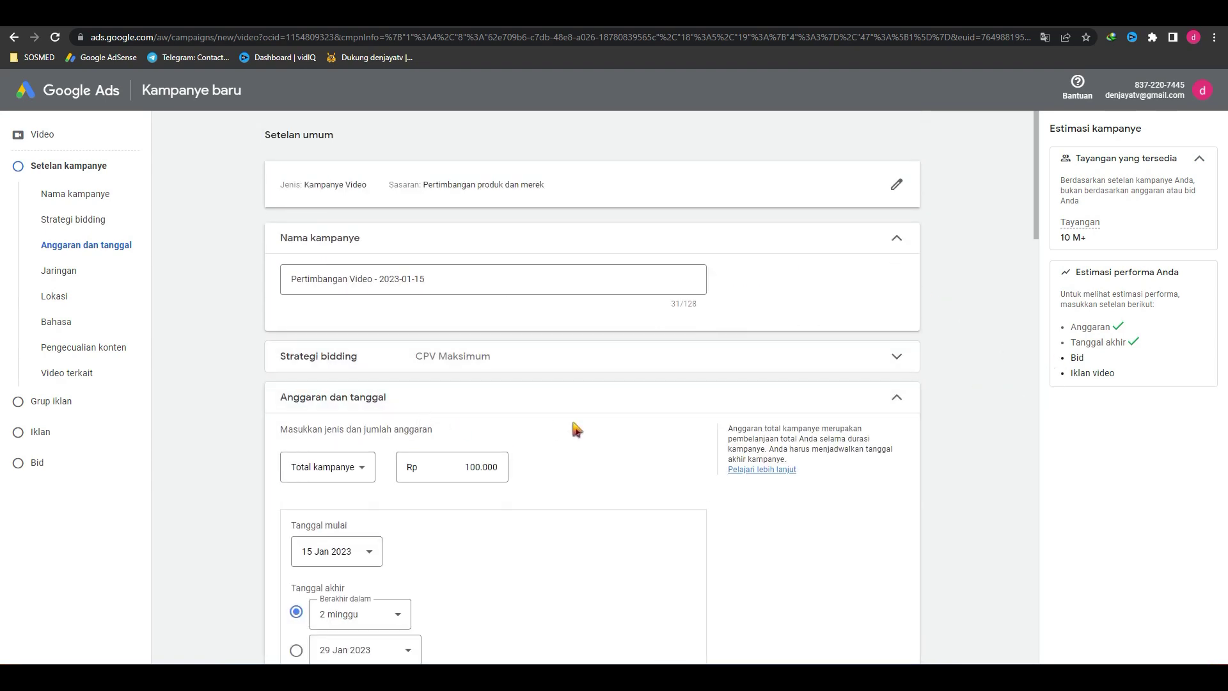
scroll(576, 428, "down", 3)
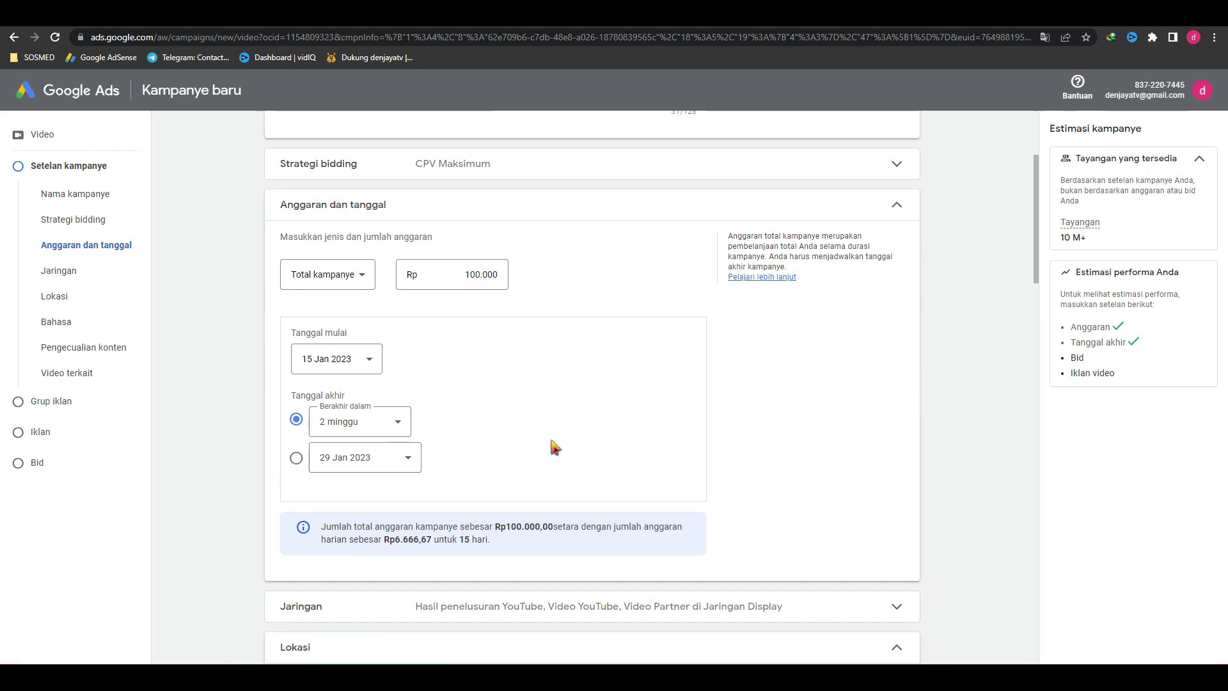
scroll(549, 442, "down", 3)
Step: Try a fixed 29 Jan 2023 end date, then revert to ending after 2 minggu
left_click(296, 267)
left_click(395, 270)
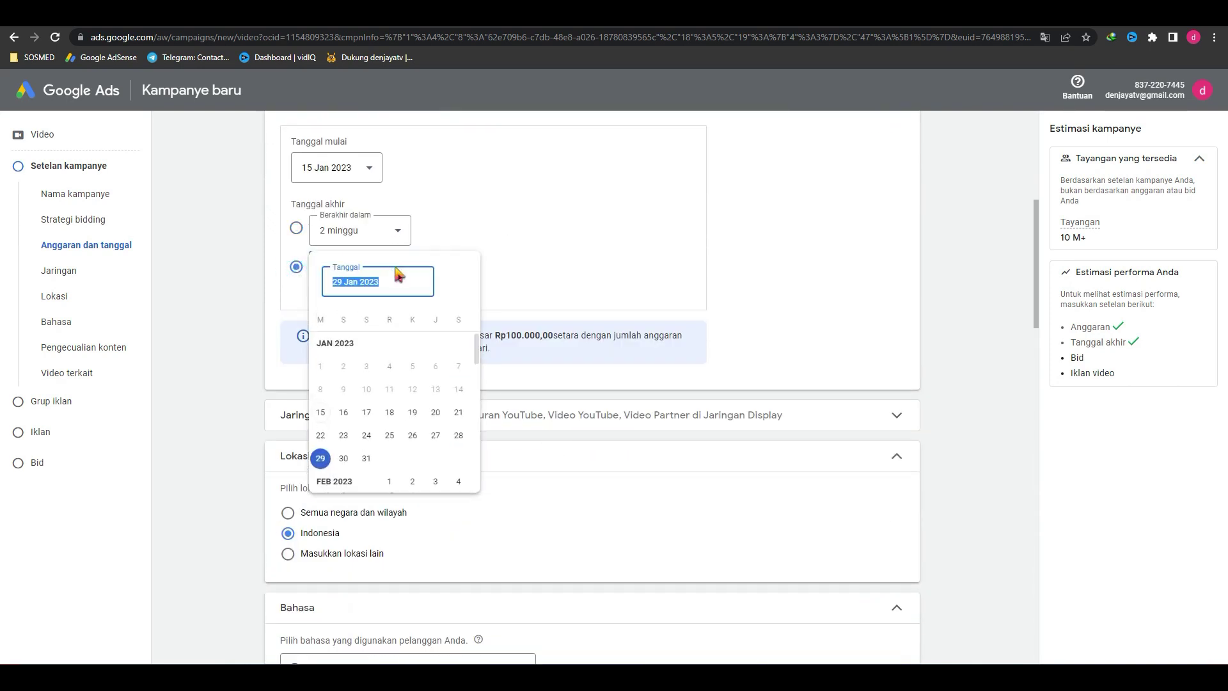
left_click(321, 461)
left_click(298, 231)
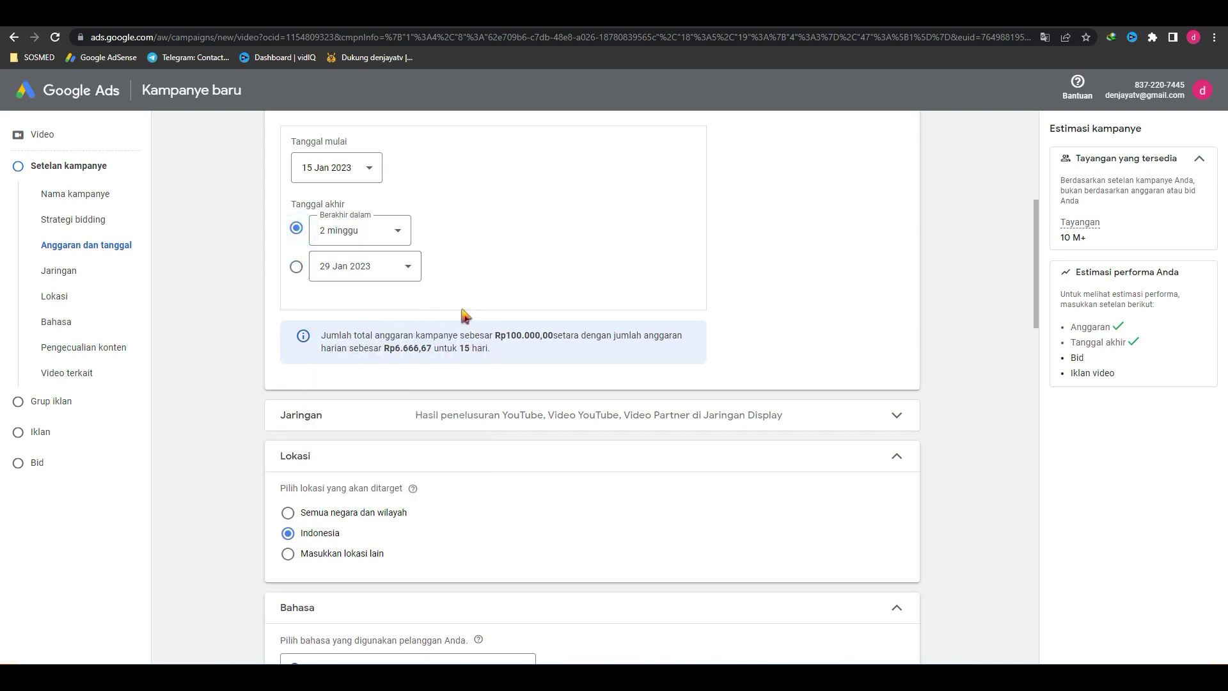
scroll(389, 449, "down", 5)
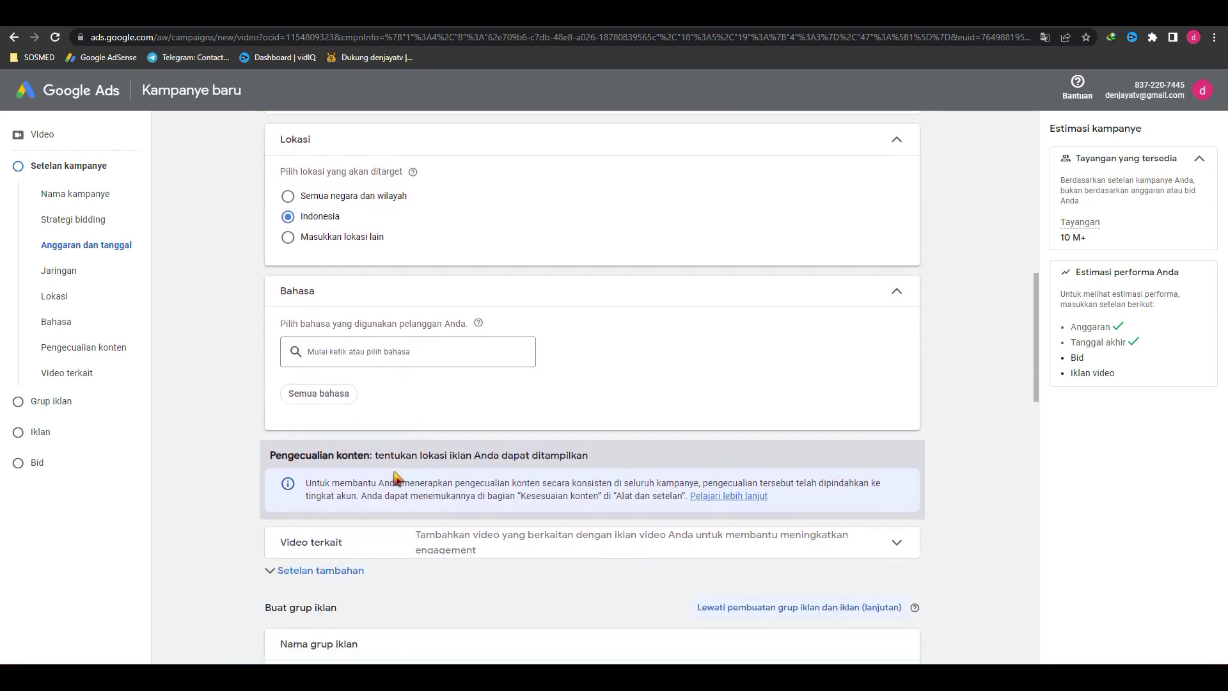
Step: Target all languages (Semua bahasa) and move to the YouTube video field
left_click(323, 392)
scroll(499, 410, "down", 2)
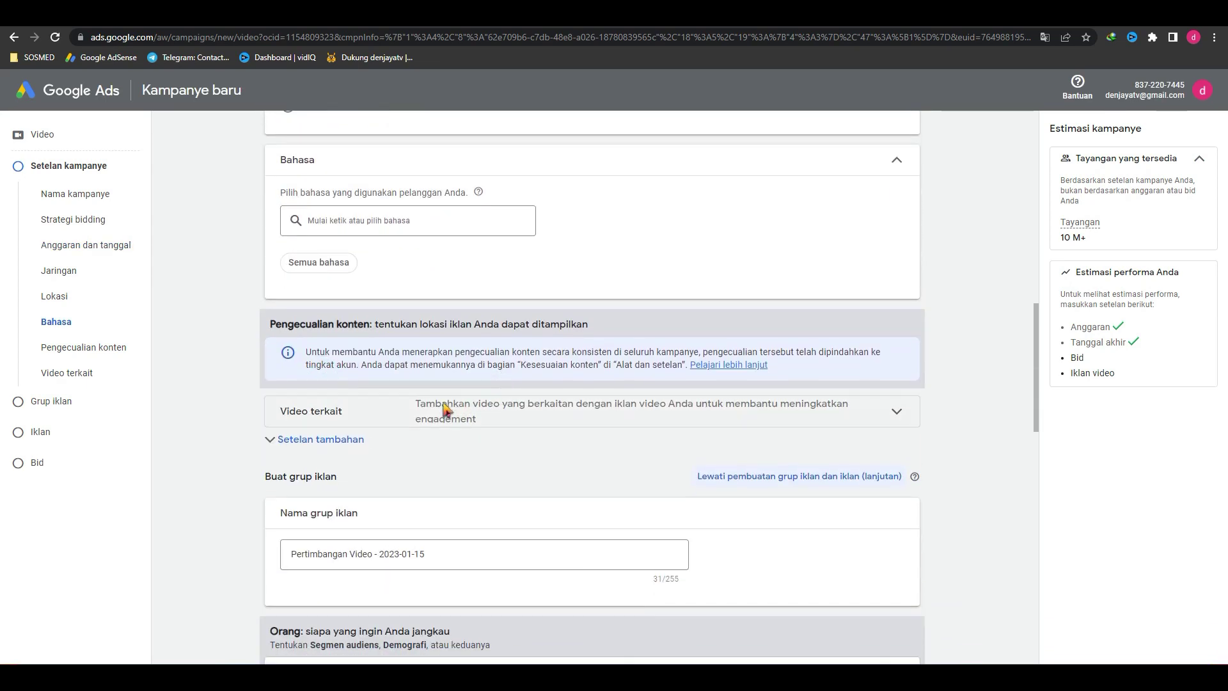
scroll(517, 417, "down", 3)
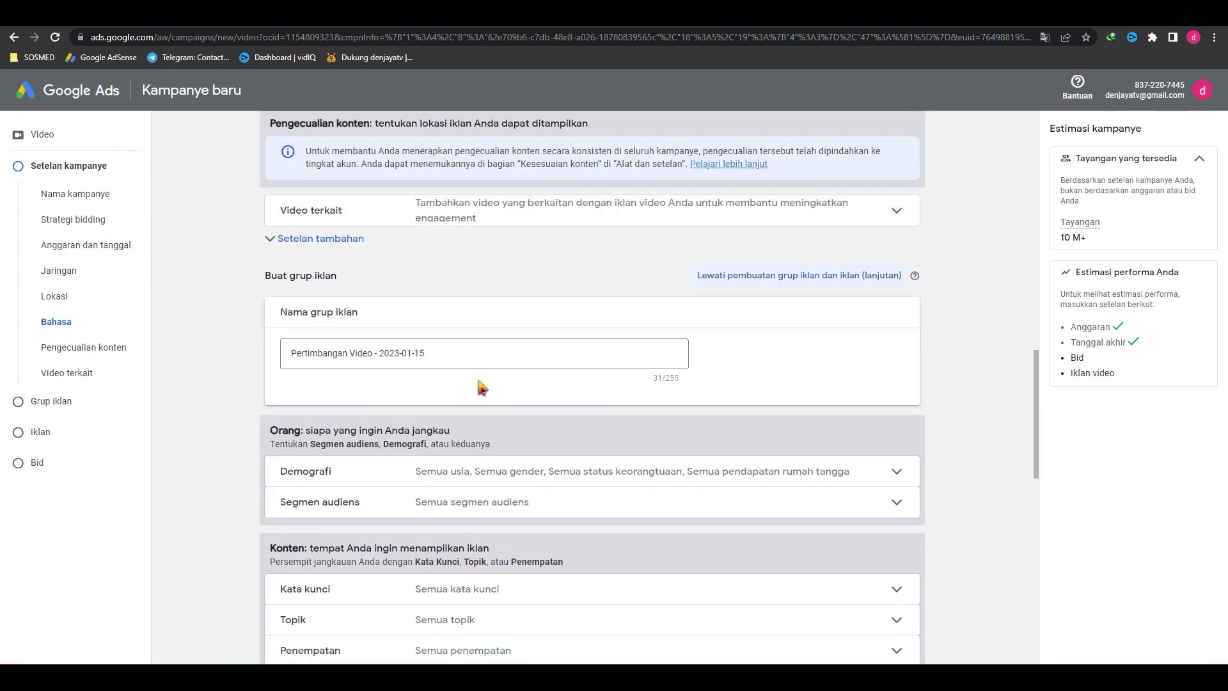
scroll(480, 377, "down", 3)
scroll(481, 397, "down", 3)
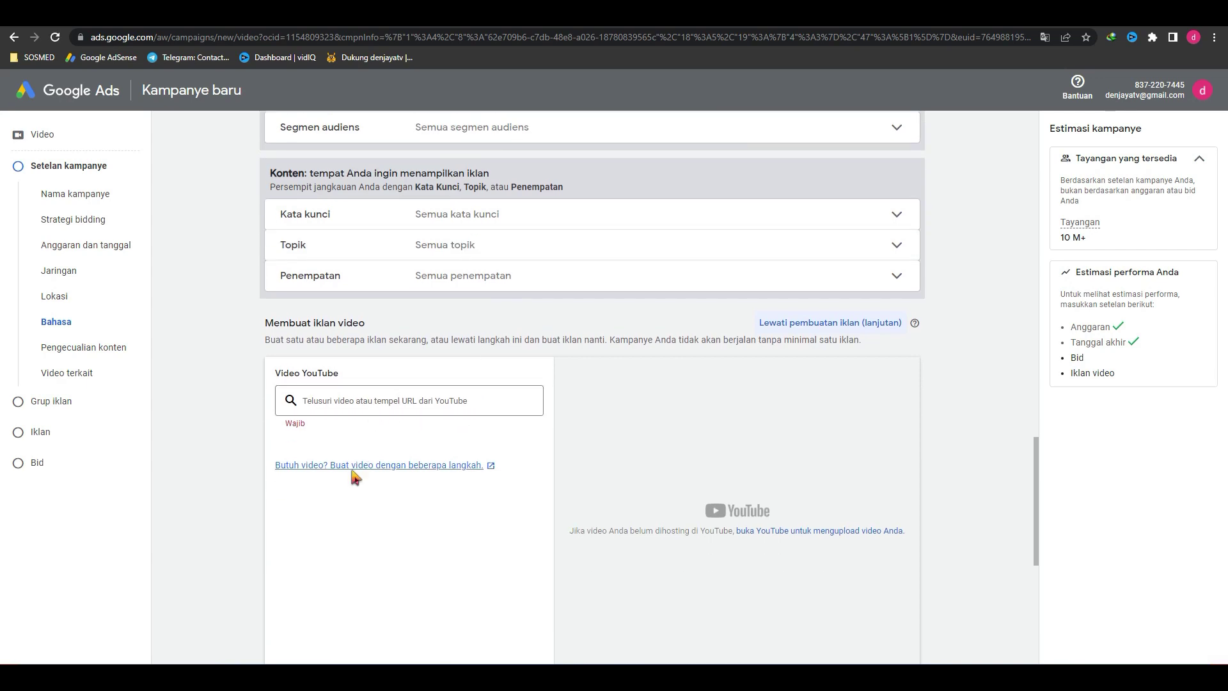
left_click(375, 402)
scroll(486, 416, "down", 2)
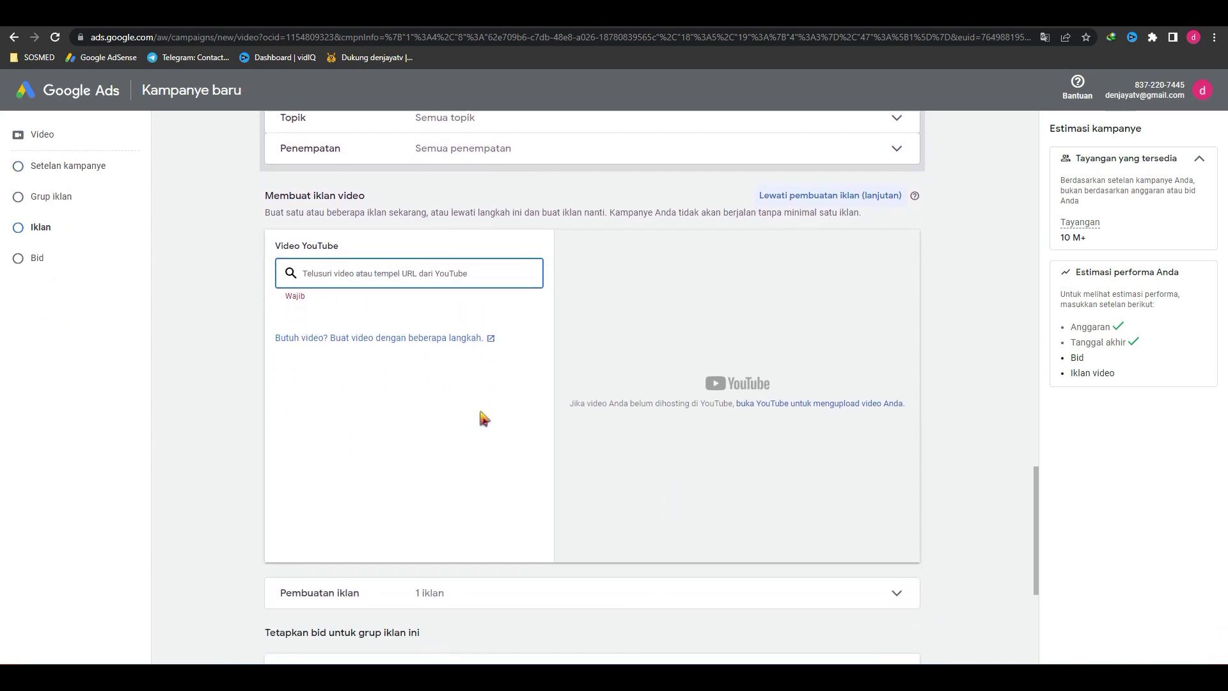
Step: Copy the 7 Altcoin video's shareable link in YouTube Studio and return to Google Ads
key("ctrl+Tab")
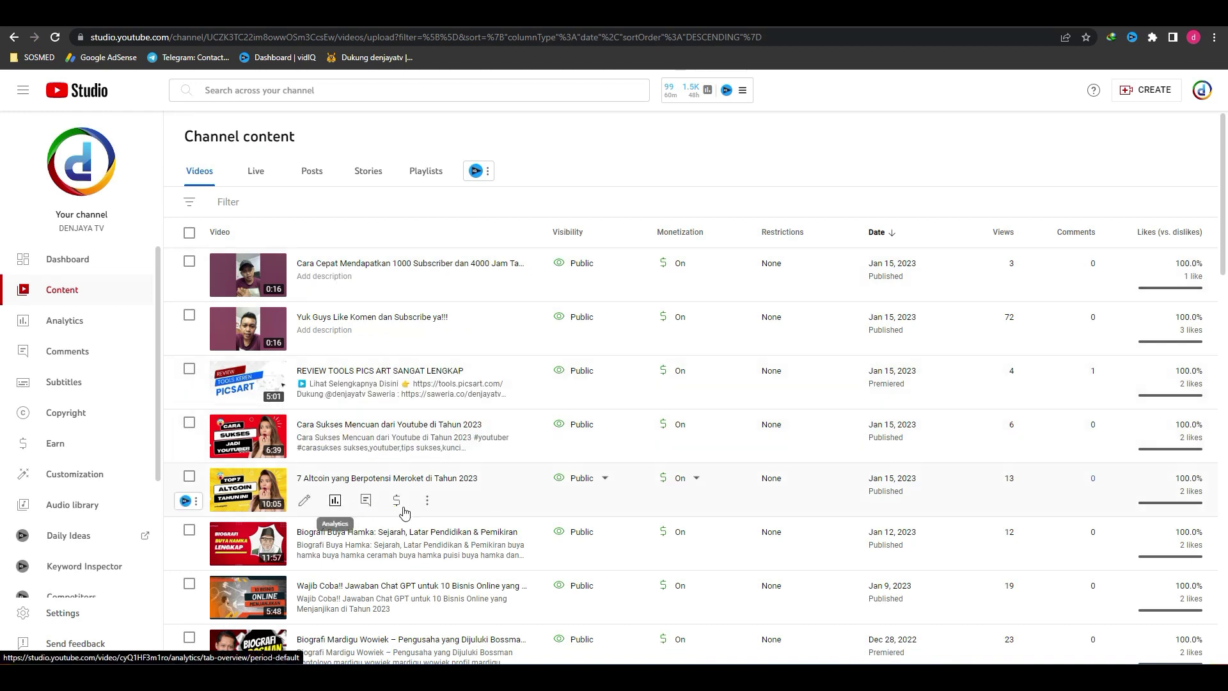
left_click(428, 503)
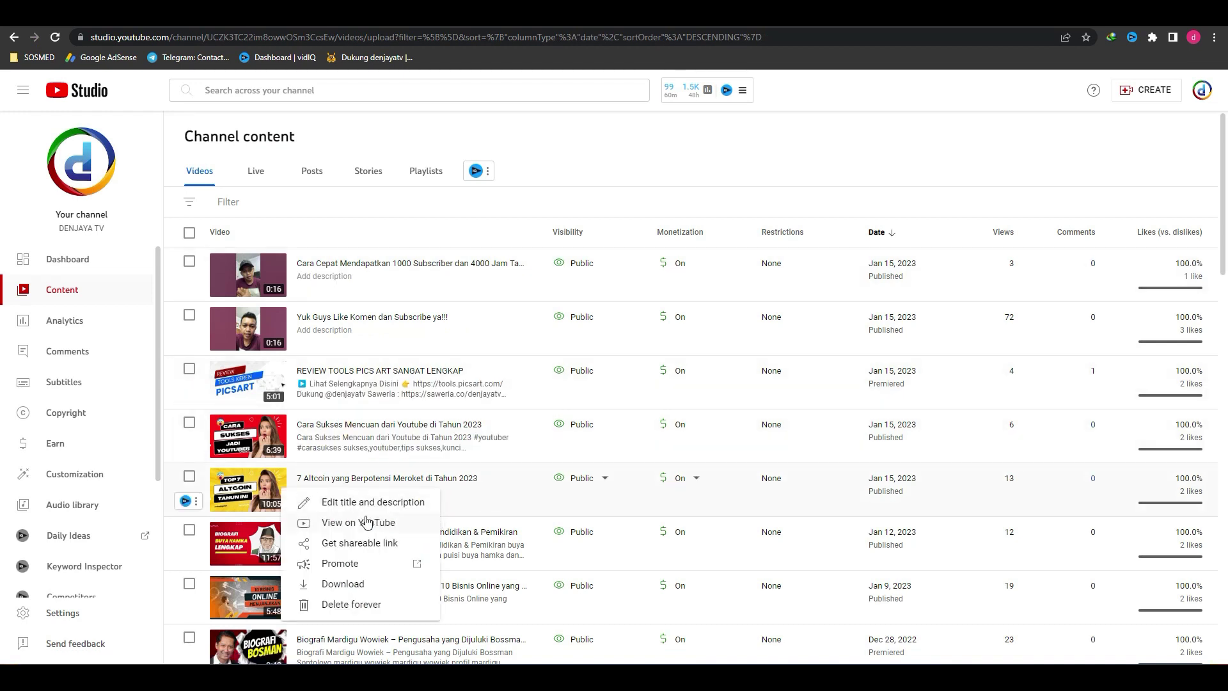
left_click(360, 543)
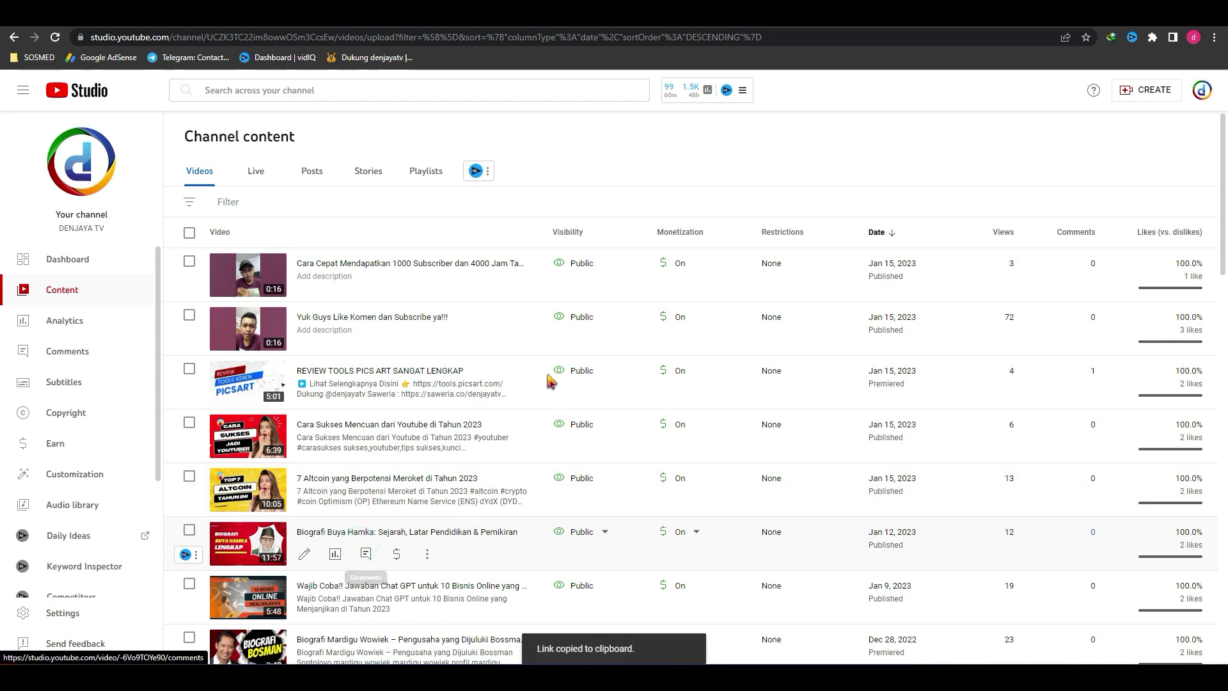
key("ctrl+Tab")
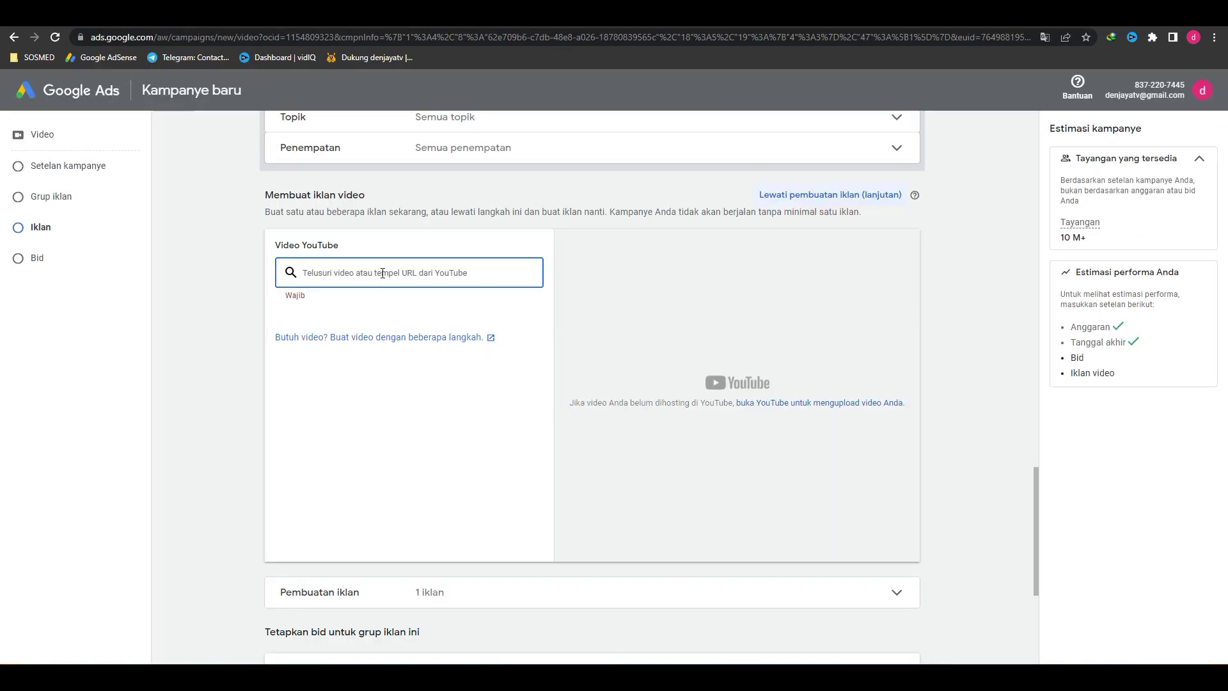
Step: Paste the 7 Altcoin video link and compare the skippable in-stream and in-feed ad formats
left_click(384, 273)
key("ctrl+v")
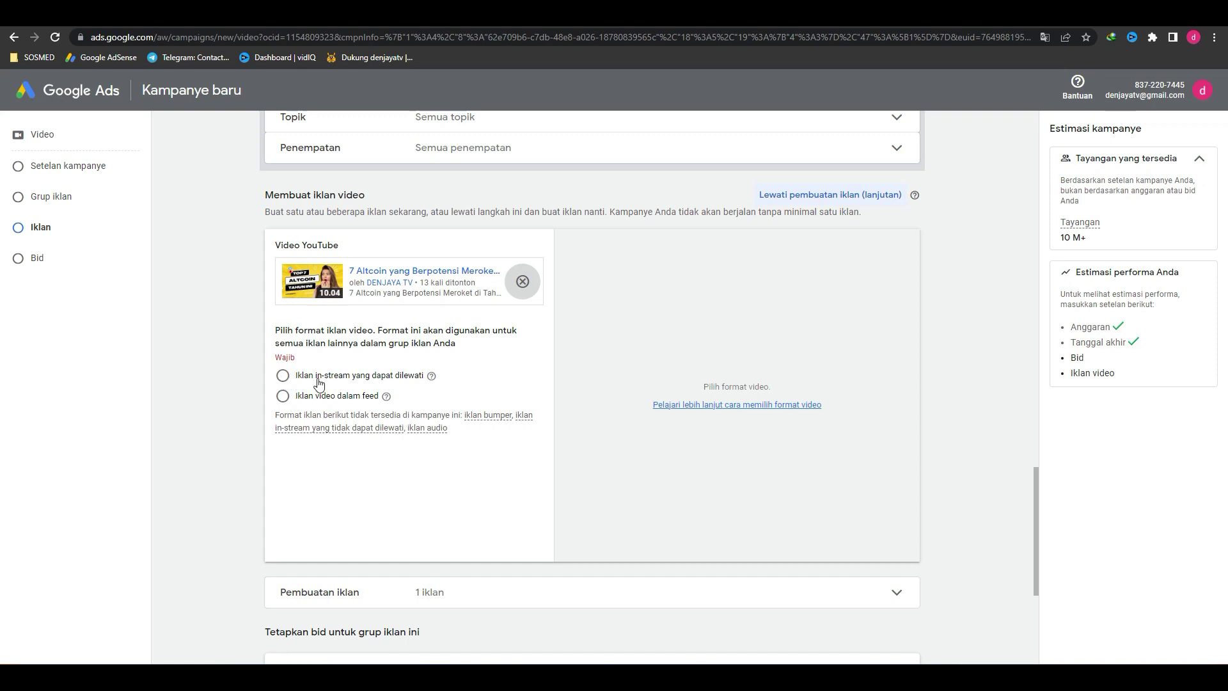
left_click(282, 377)
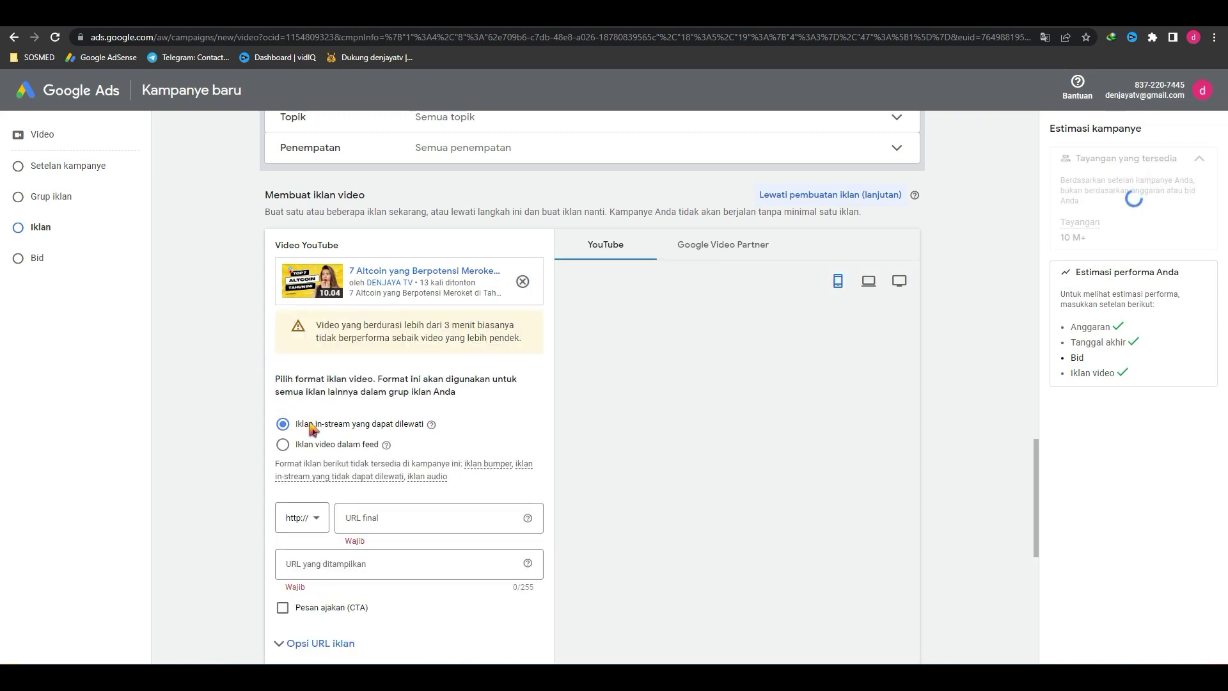
left_click(403, 522)
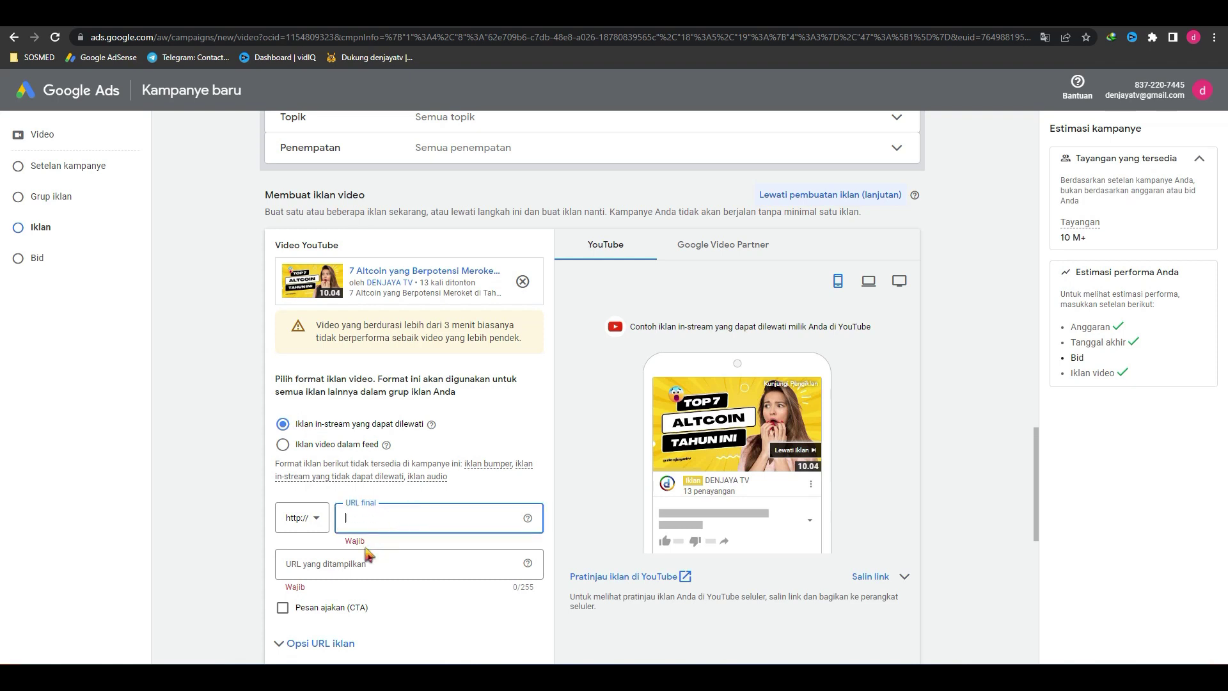
left_click(281, 444)
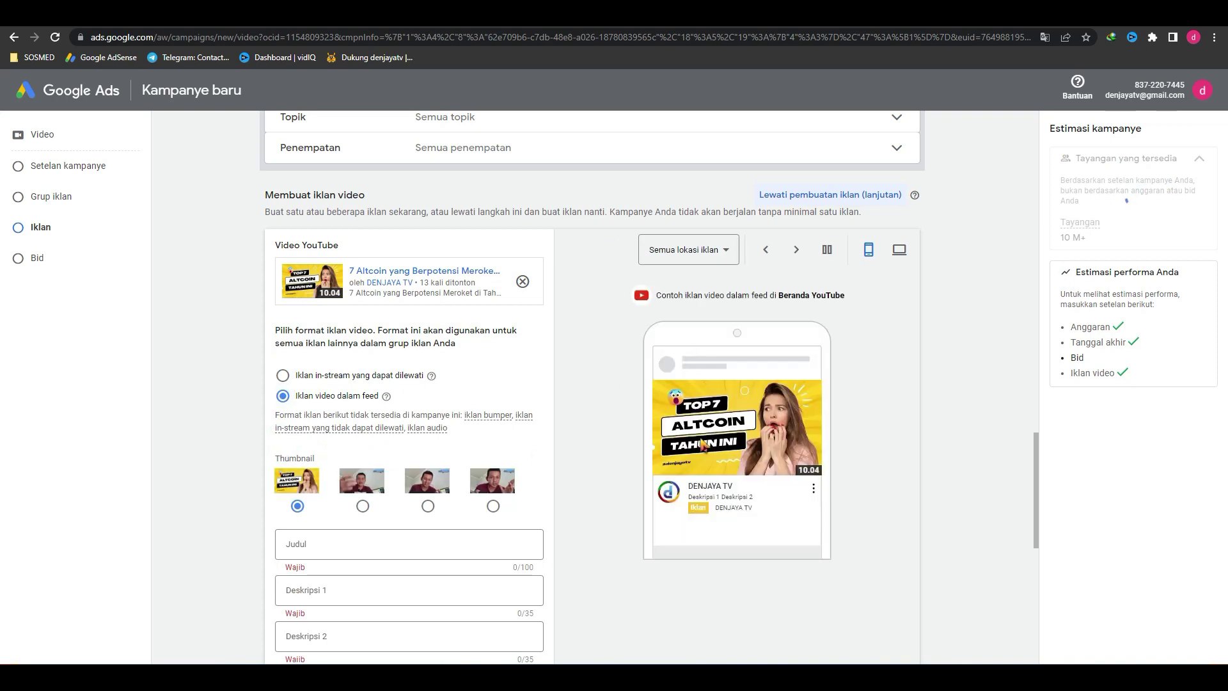
scroll(818, 446, "down", 1)
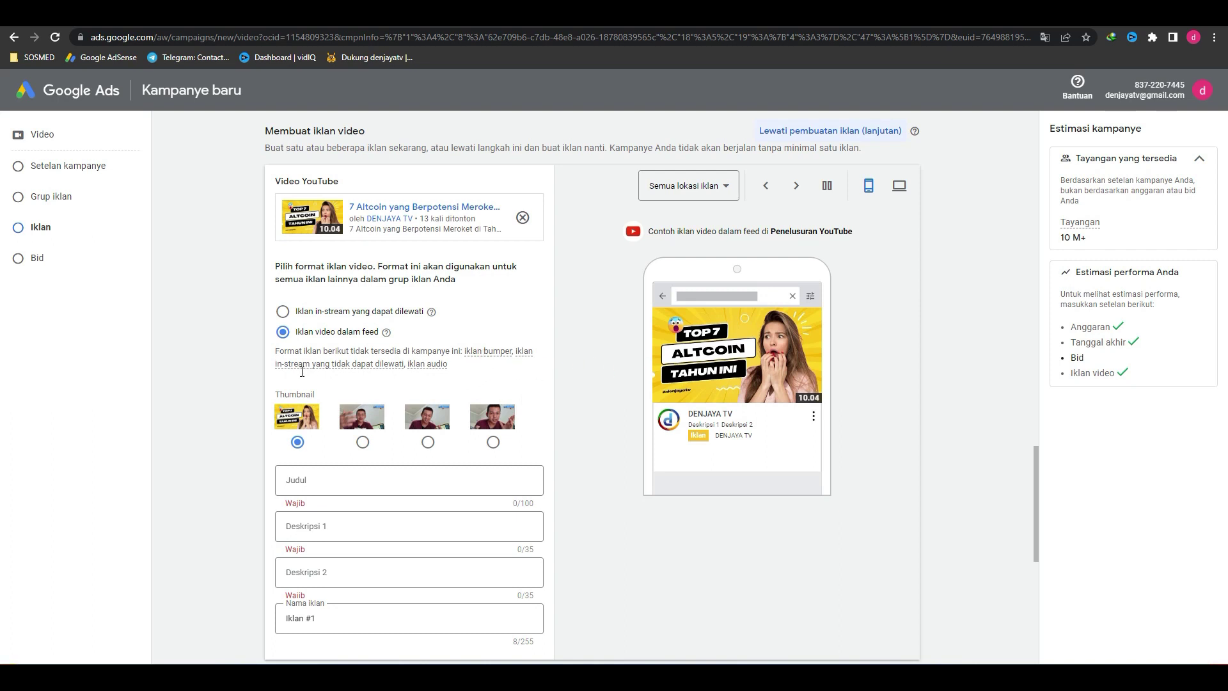
mouse_move(346, 367)
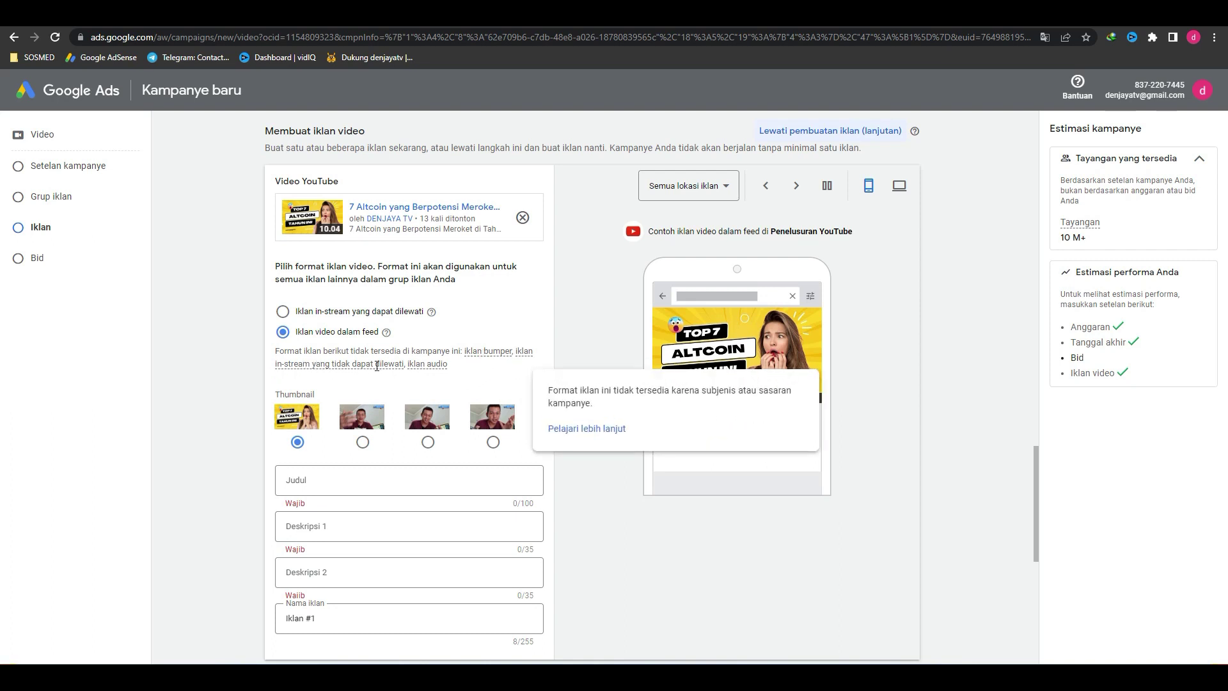
left_click(284, 312)
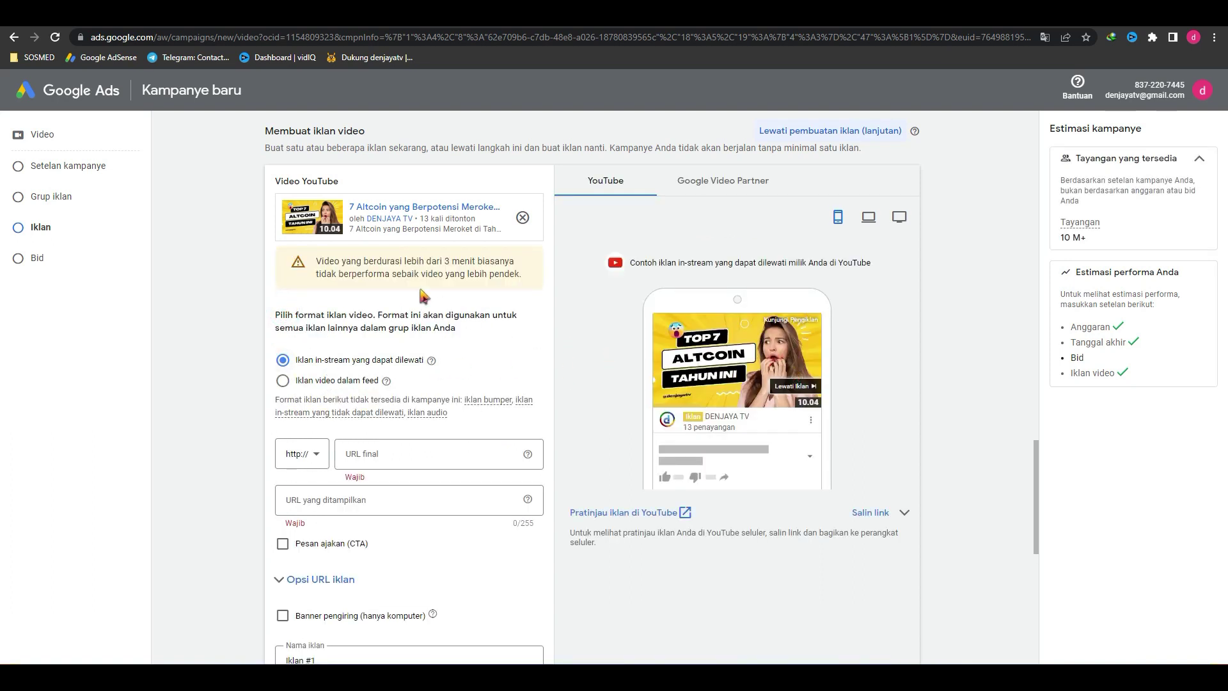
left_click_drag(319, 262, 455, 262)
left_click(493, 262)
left_click_drag(313, 282, 455, 275)
left_click(489, 272)
Step: Choose the in-feed video ad format, select the headline field, then return to YouTube Studio
left_click(283, 381)
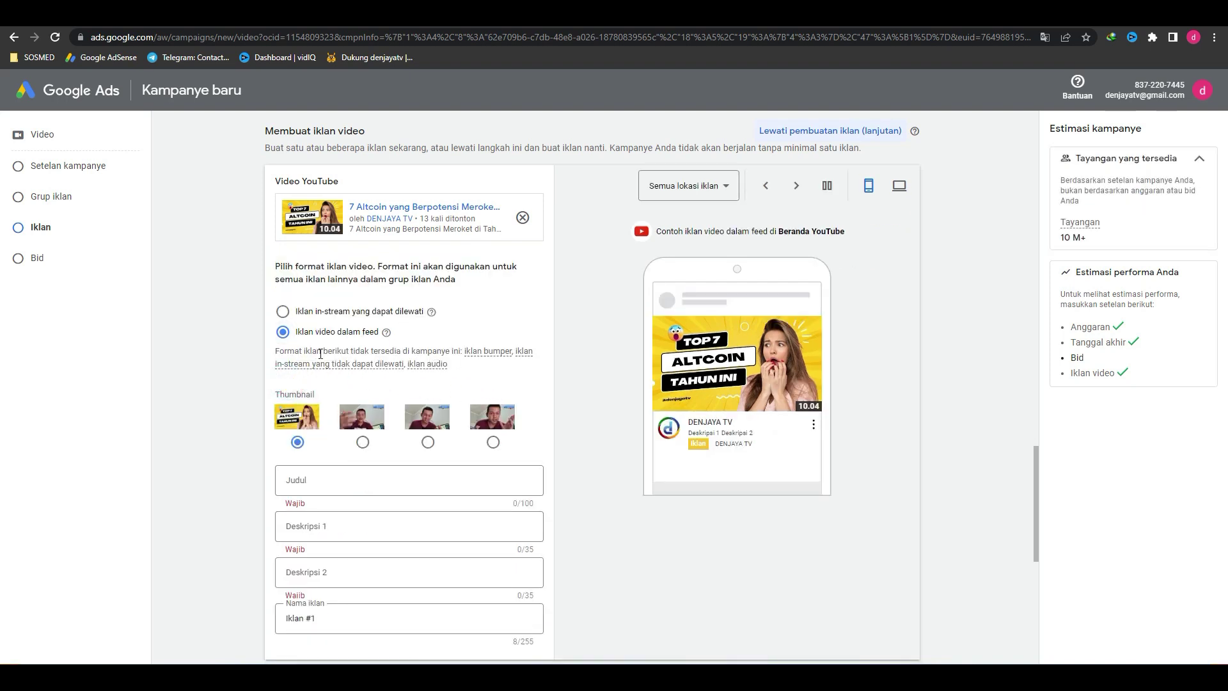
left_click(345, 481)
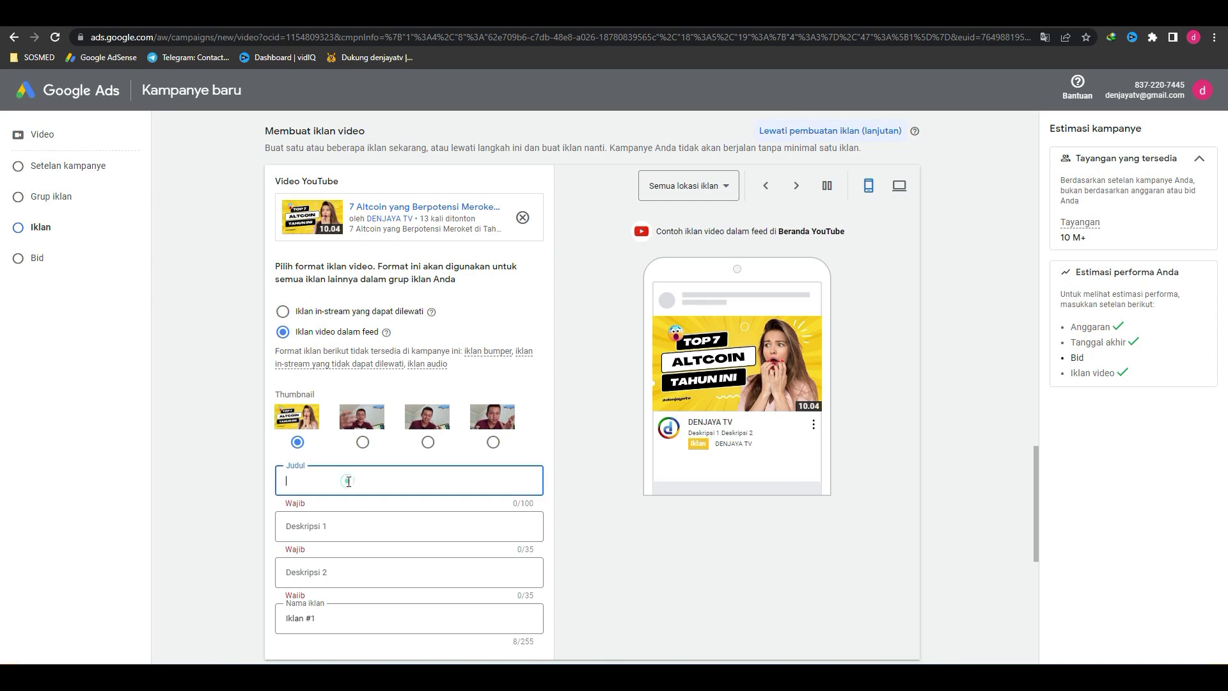
scroll(345, 481, "down", 3)
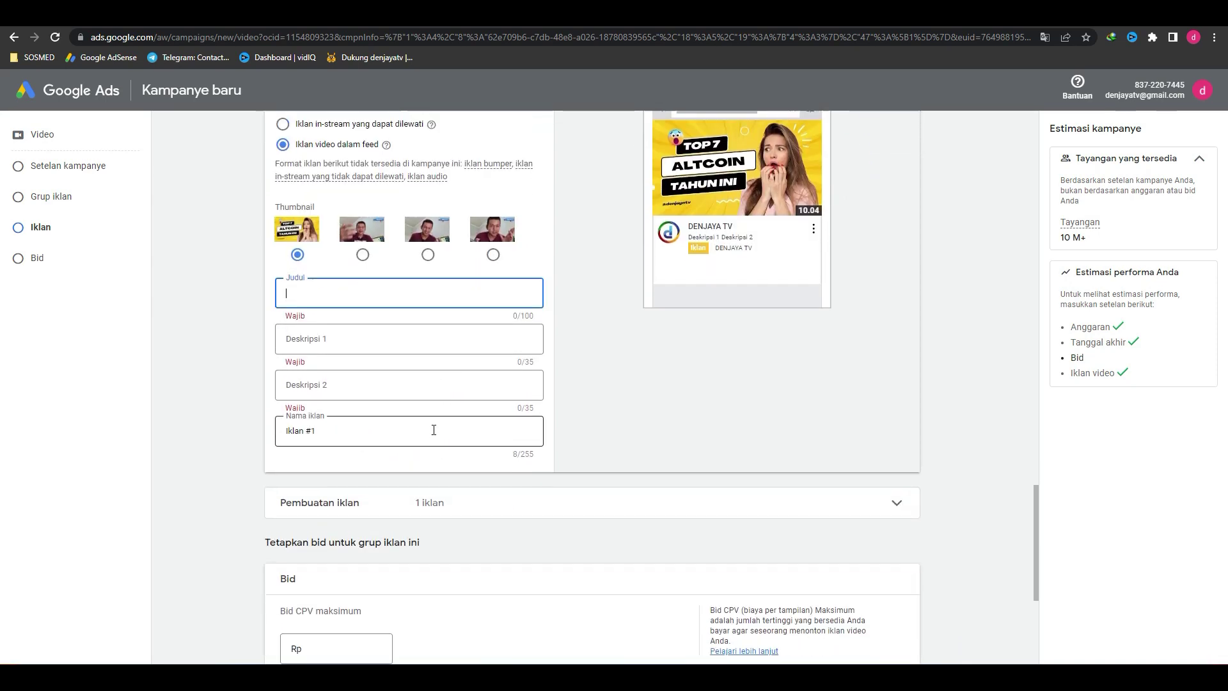
scroll(433, 430, "up", 3)
key("ctrl+Tab")
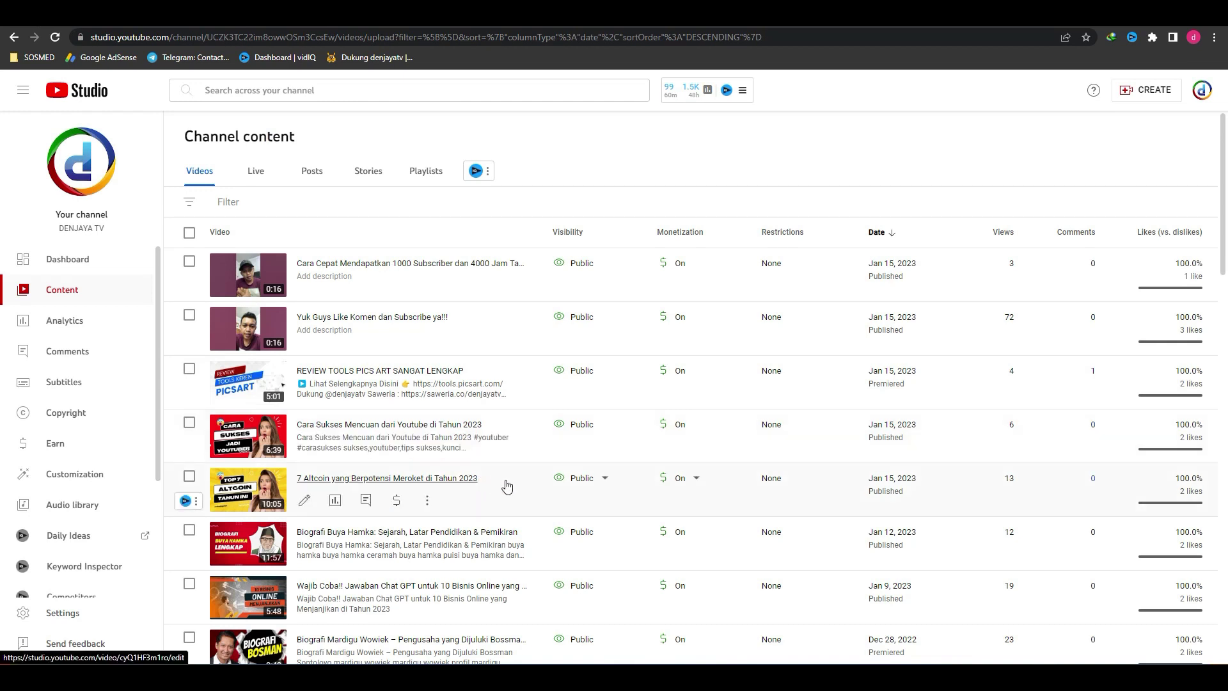
Step: Copy the 7 Altcoin video's title from YouTube Studio details, then focus the Google Ads headline field
left_click(305, 504)
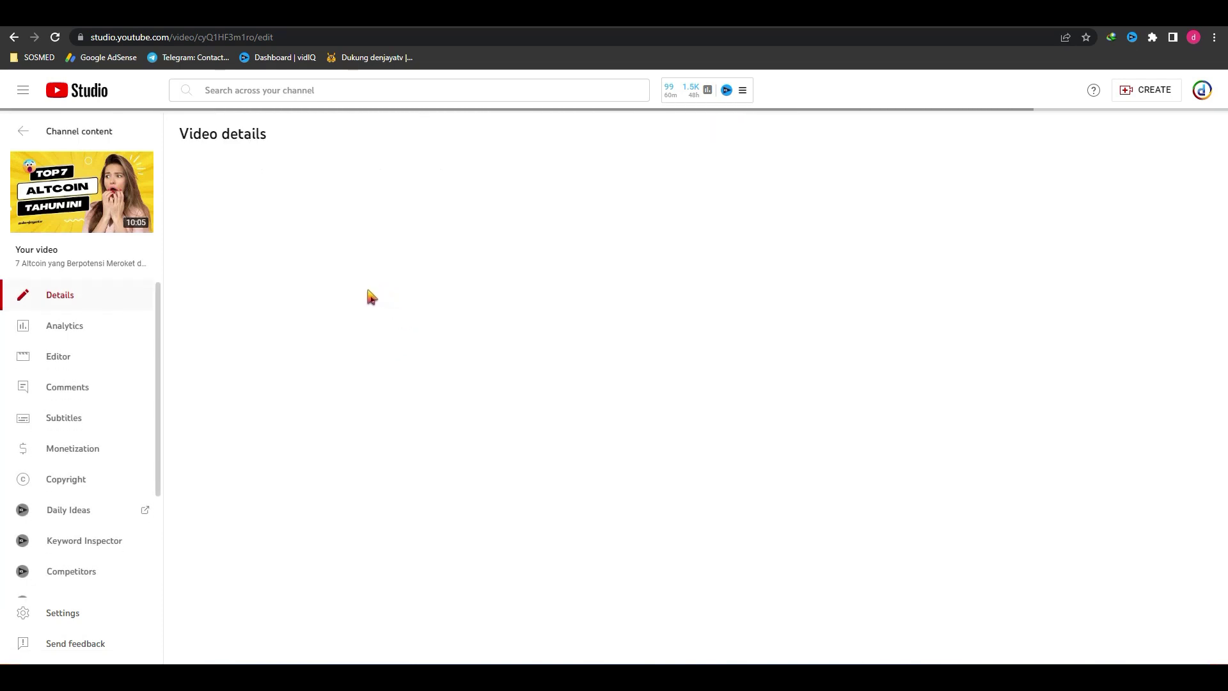
left_click(386, 184)
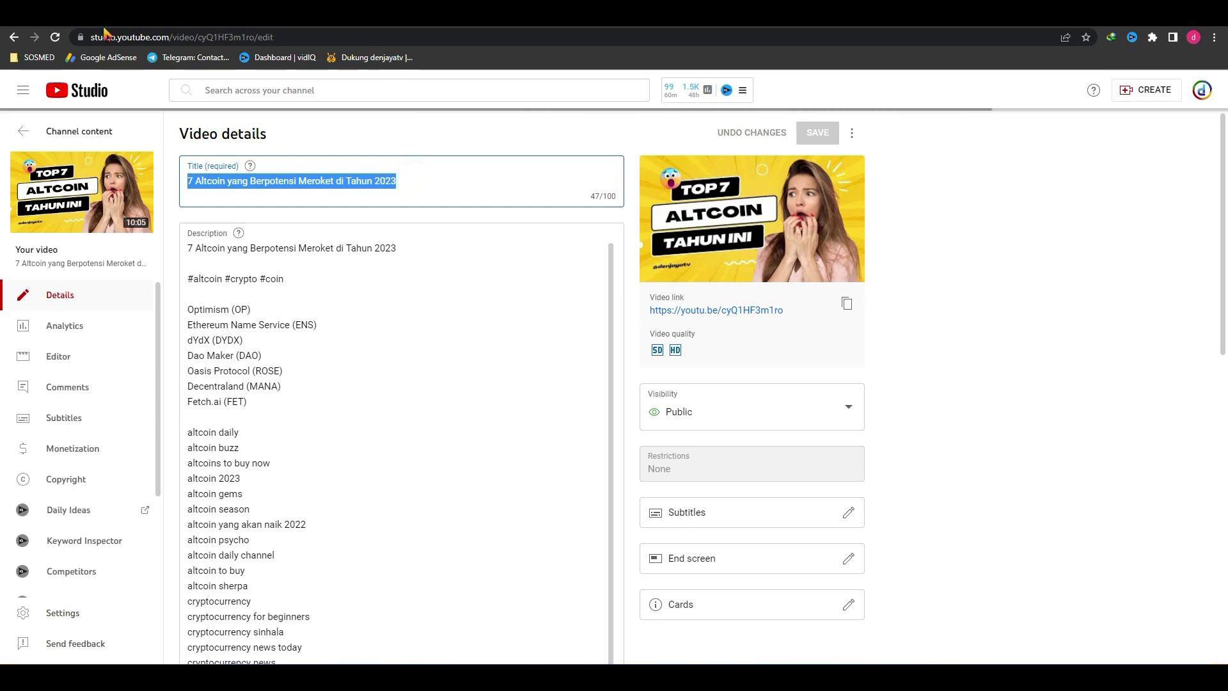
key("ctrl+tab")
left_click(318, 481)
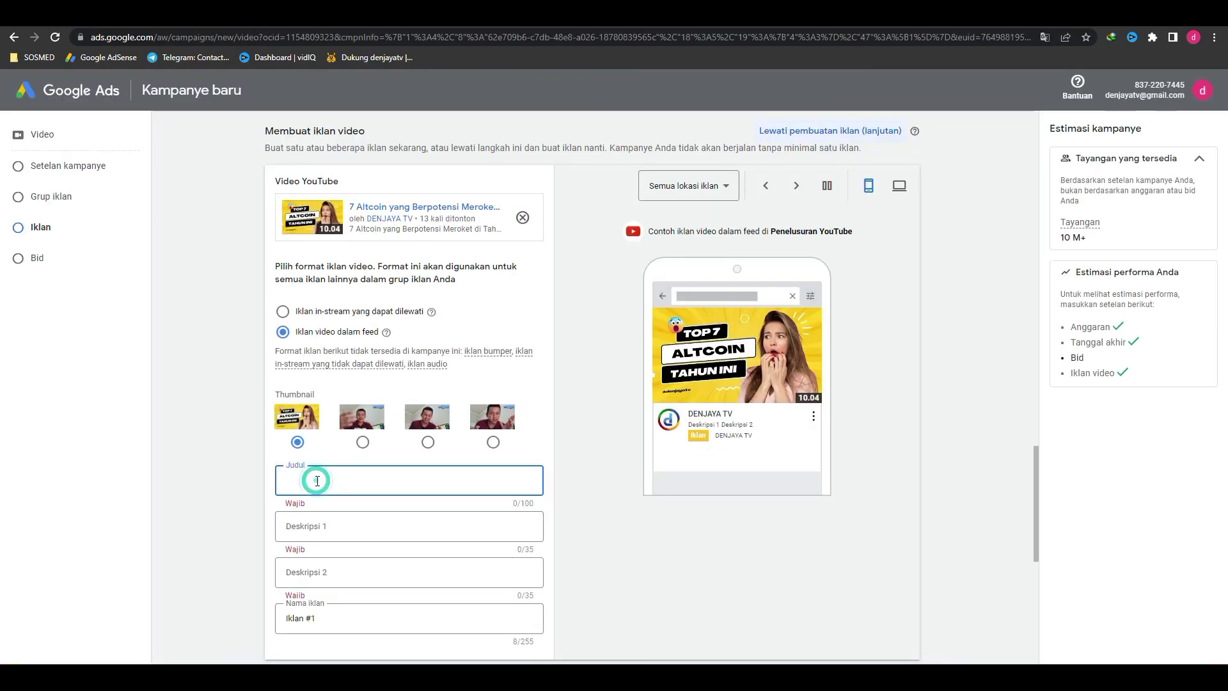
Step: Paste '7 Altcoin yang Berpotensi Meroket di Tahun 2023' as the ad headline
key("ctrl+v")
scroll(422, 484, "down", 1)
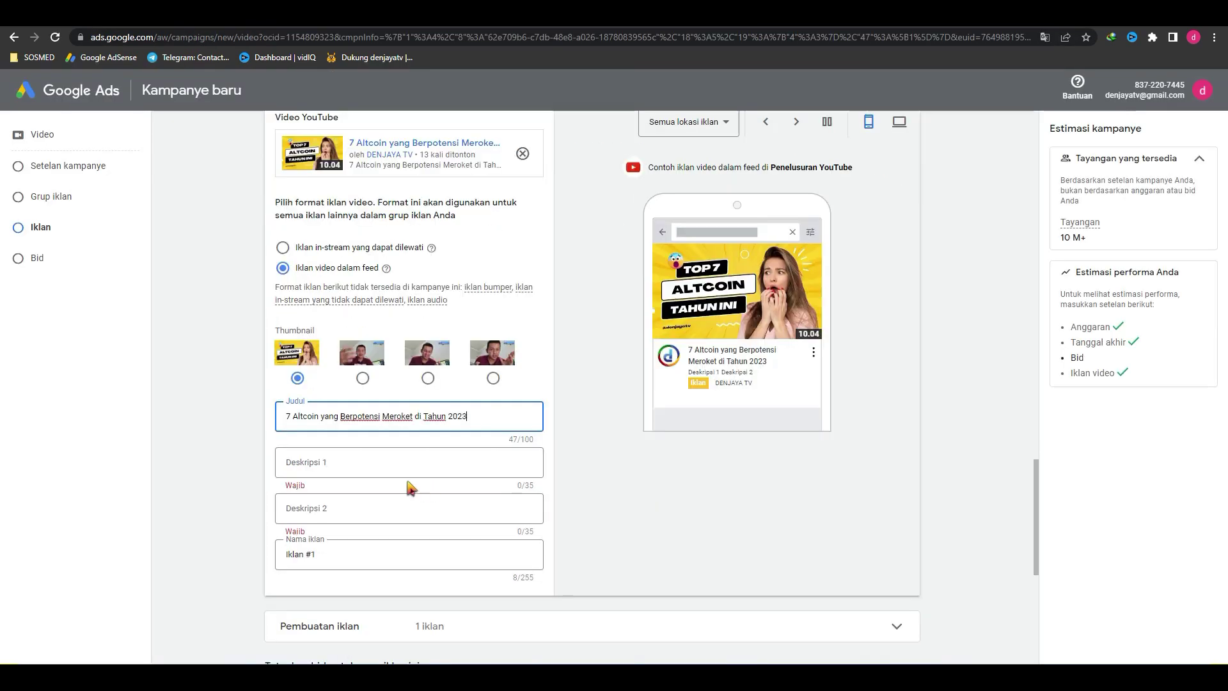
left_click(324, 464)
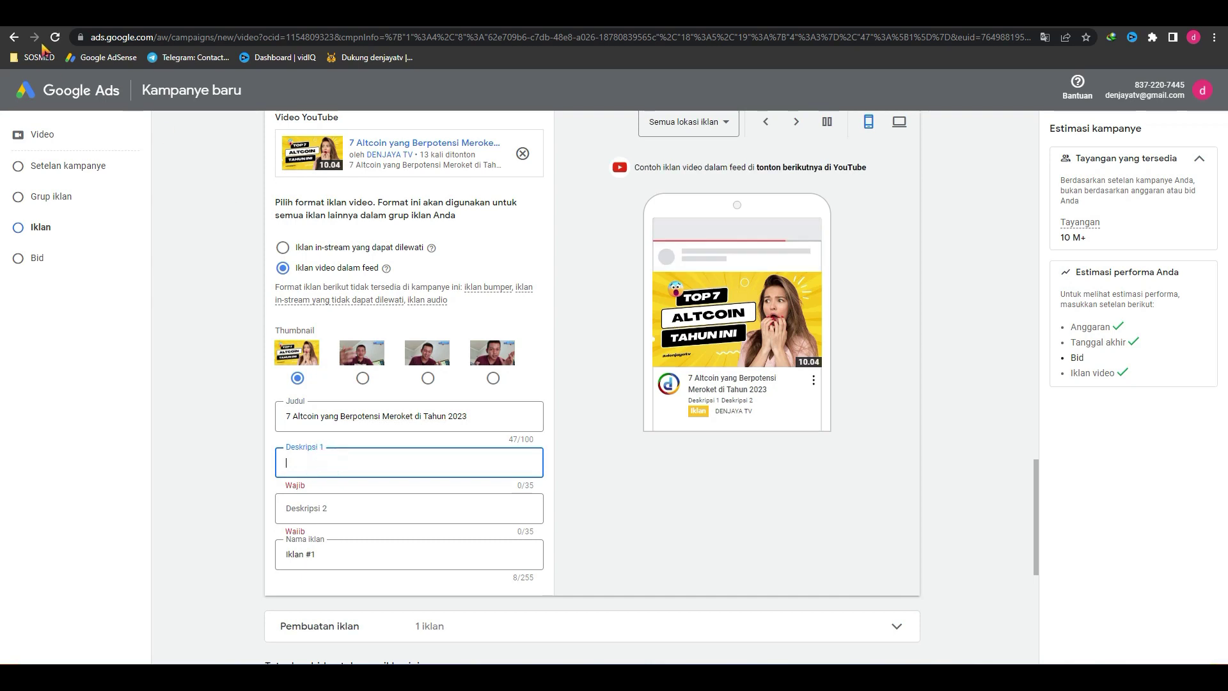
Step: Select the opening lines of the video's description in YouTube Studio for reference
left_click(45, 25)
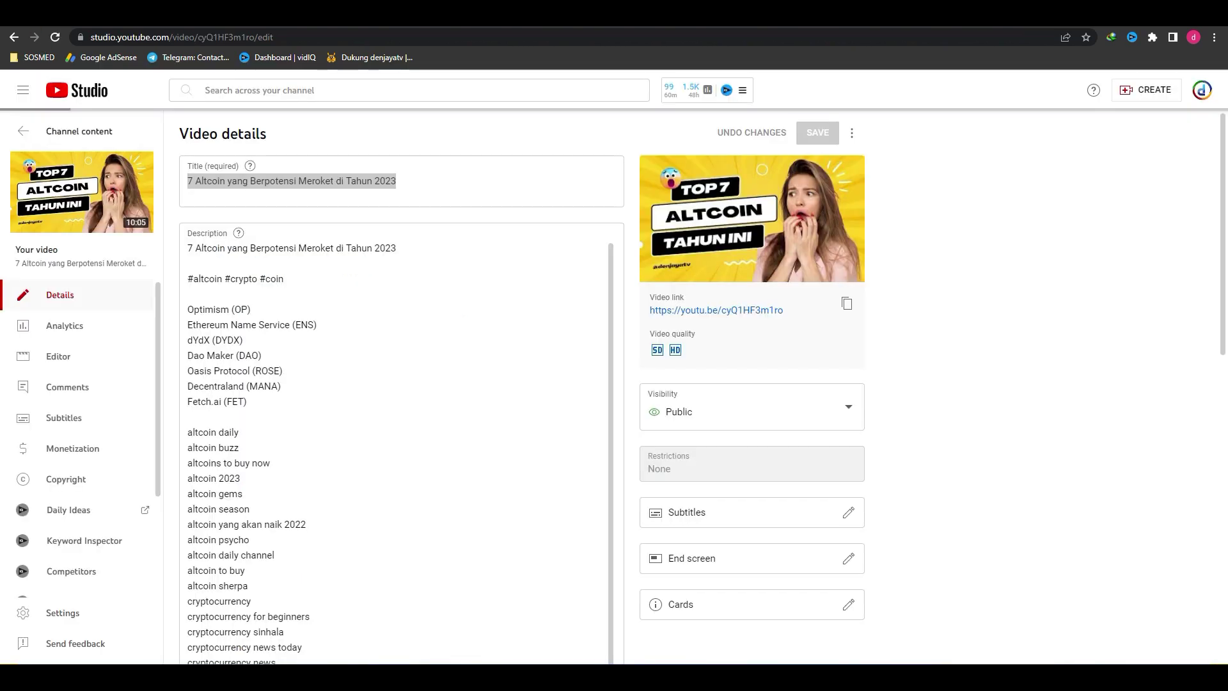
left_click(258, 403)
left_click_drag(195, 277, 188, 248)
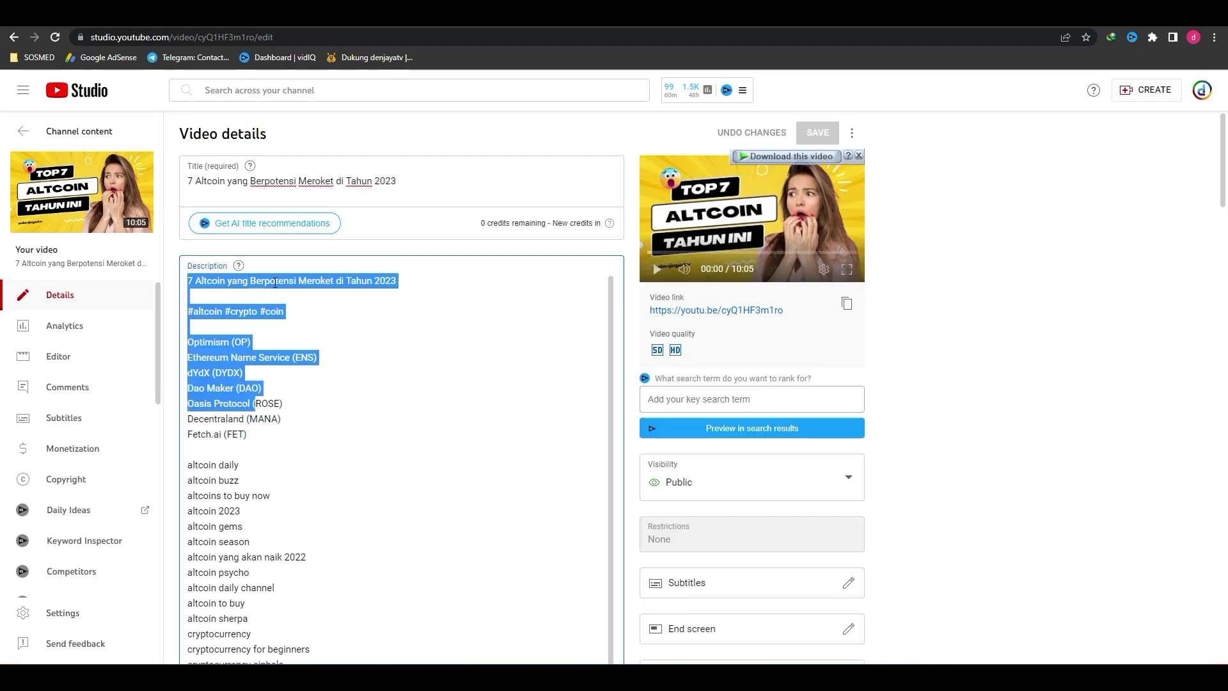
key("ctrl+Tab")
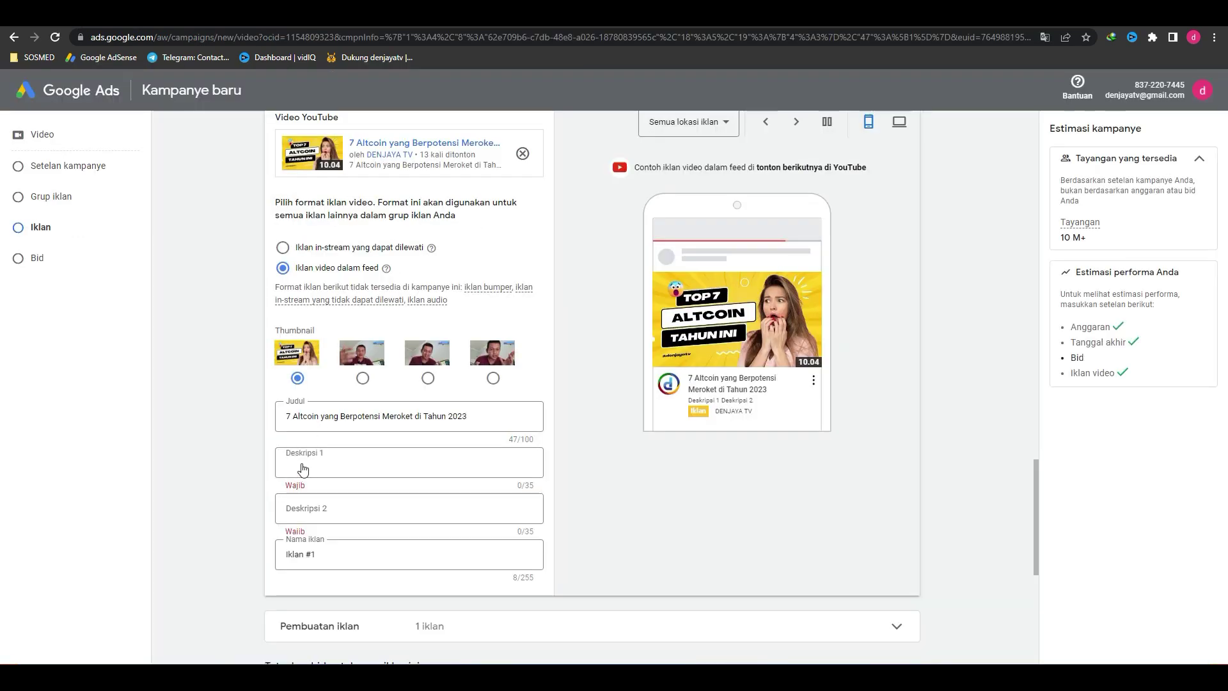
Step: Write Deskripsi 1 as 'Tonton Video saya untuk detailnya', trimmed under 35 characters
left_click(303, 469)
type("Tonton Video saya agar bis")
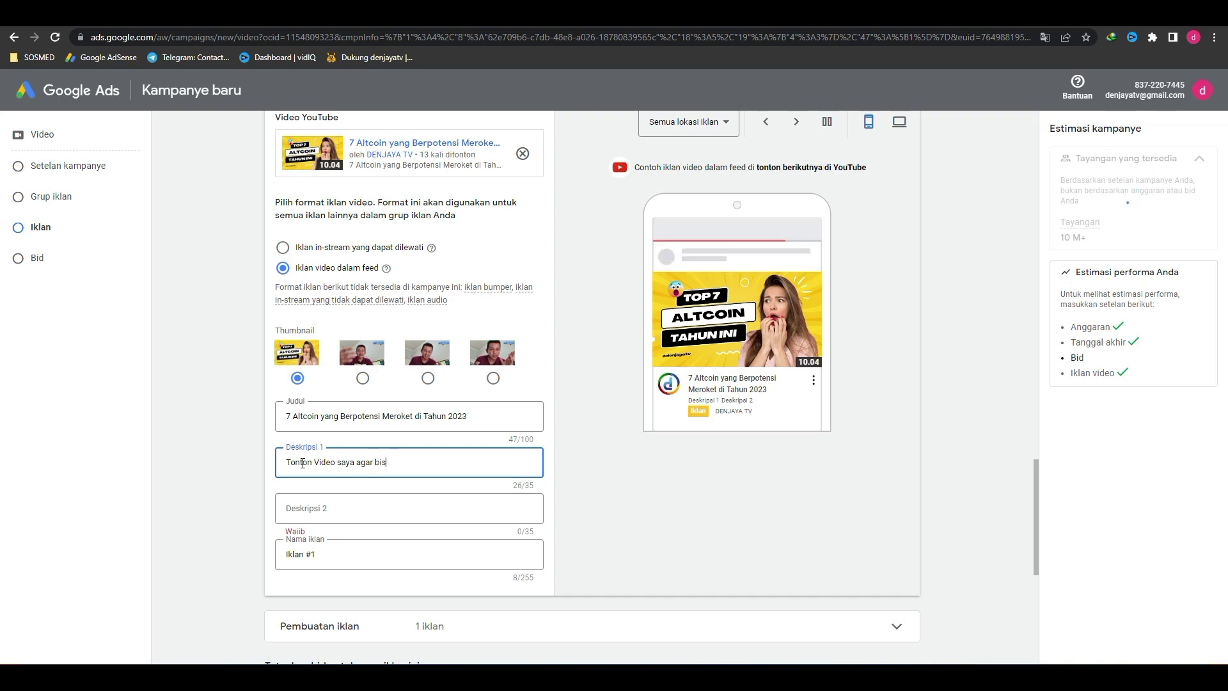
type("ndapatkan Cua")
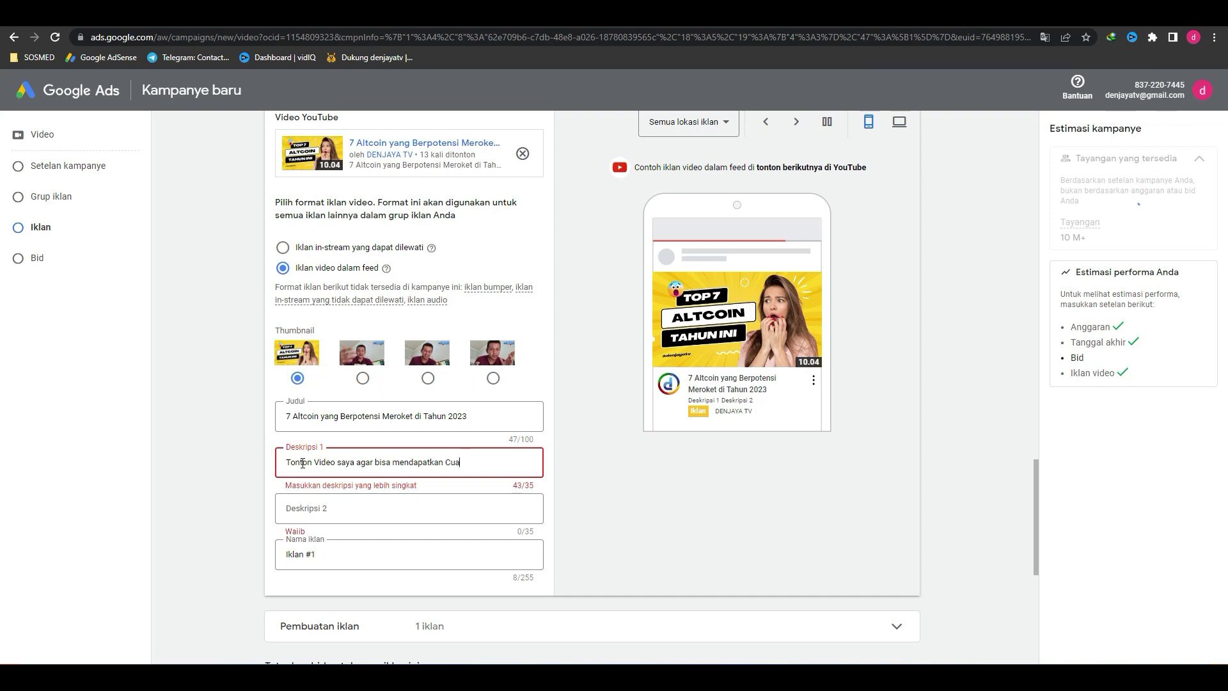
key("BackSpace")
key("BackSpace")
key("BackSpace")
key("BackSpace")
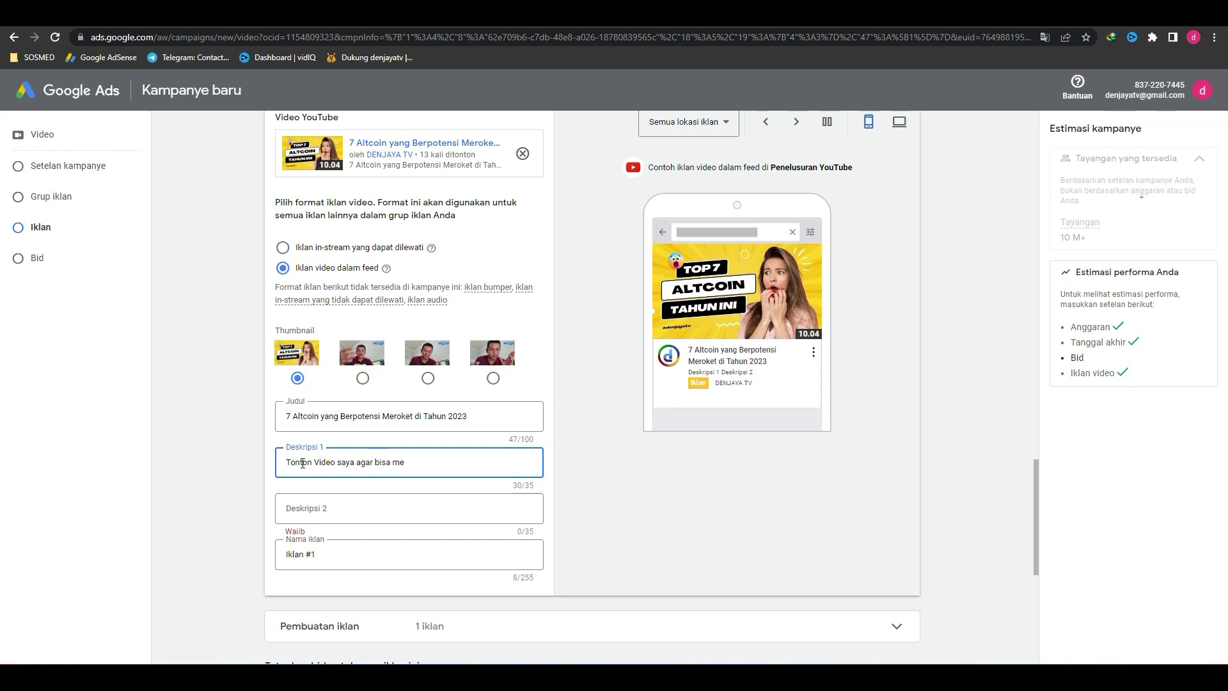
key("BackSpace")
key("BackSpace")
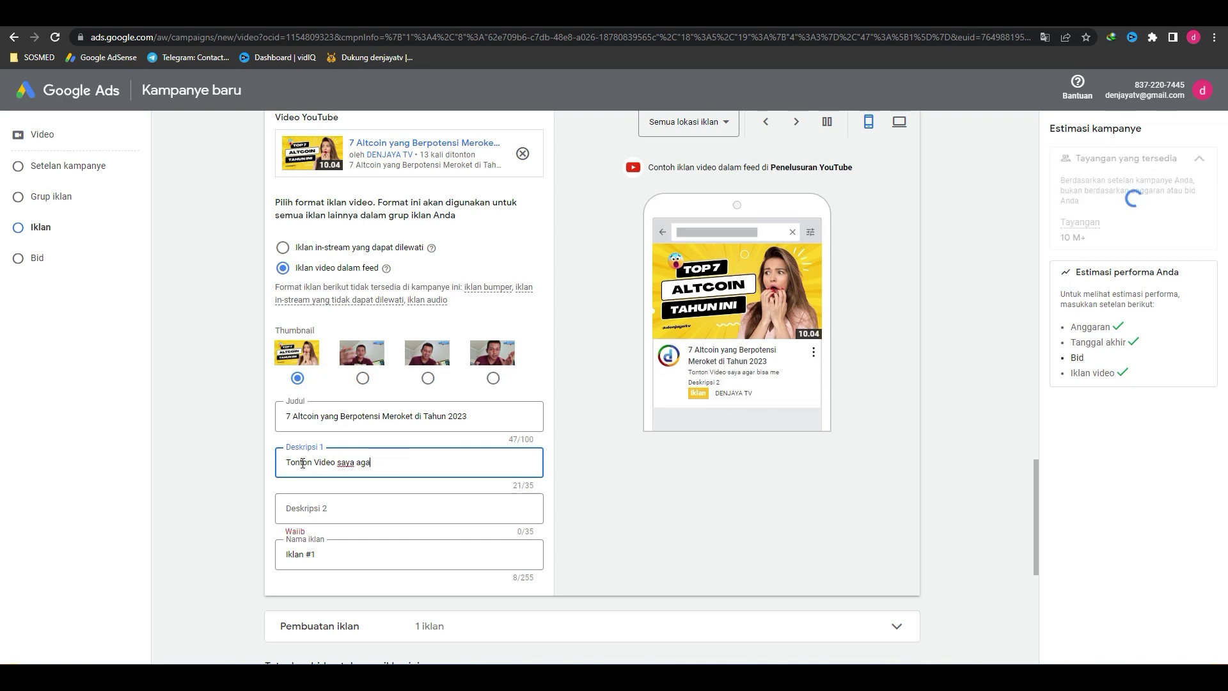
key("BackSpace")
key("BackSpace")
key("BackSpace")
type("untuk de")
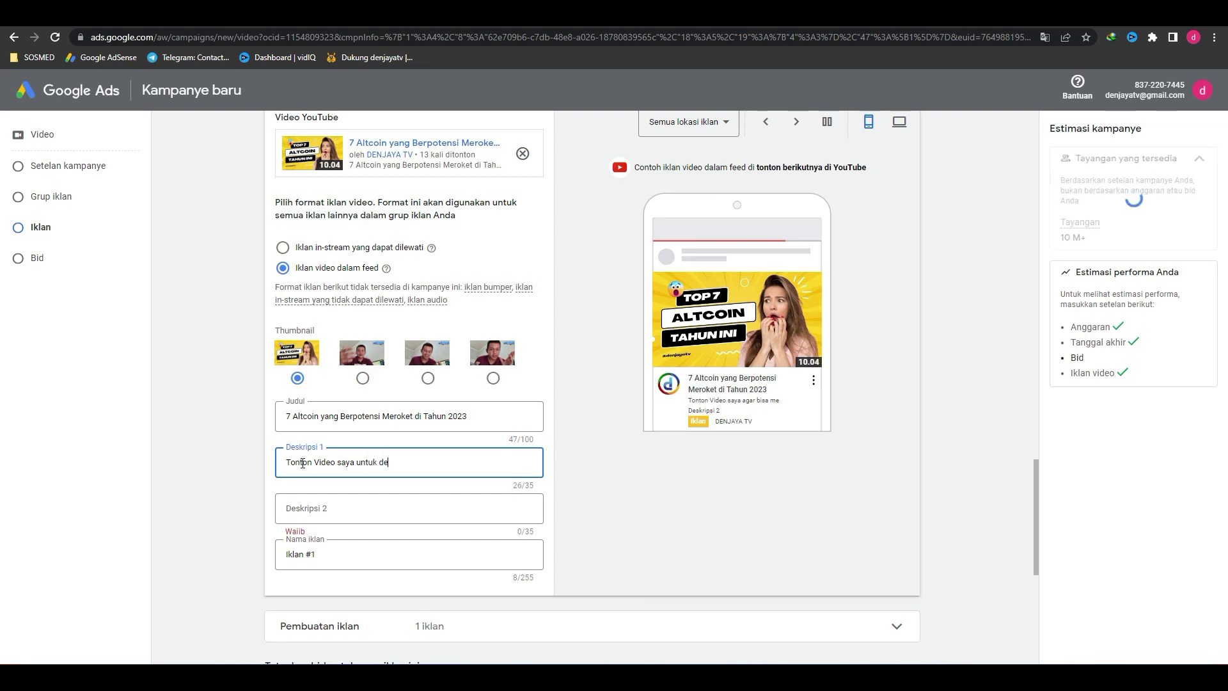
type("tailny")
key("BackSpace")
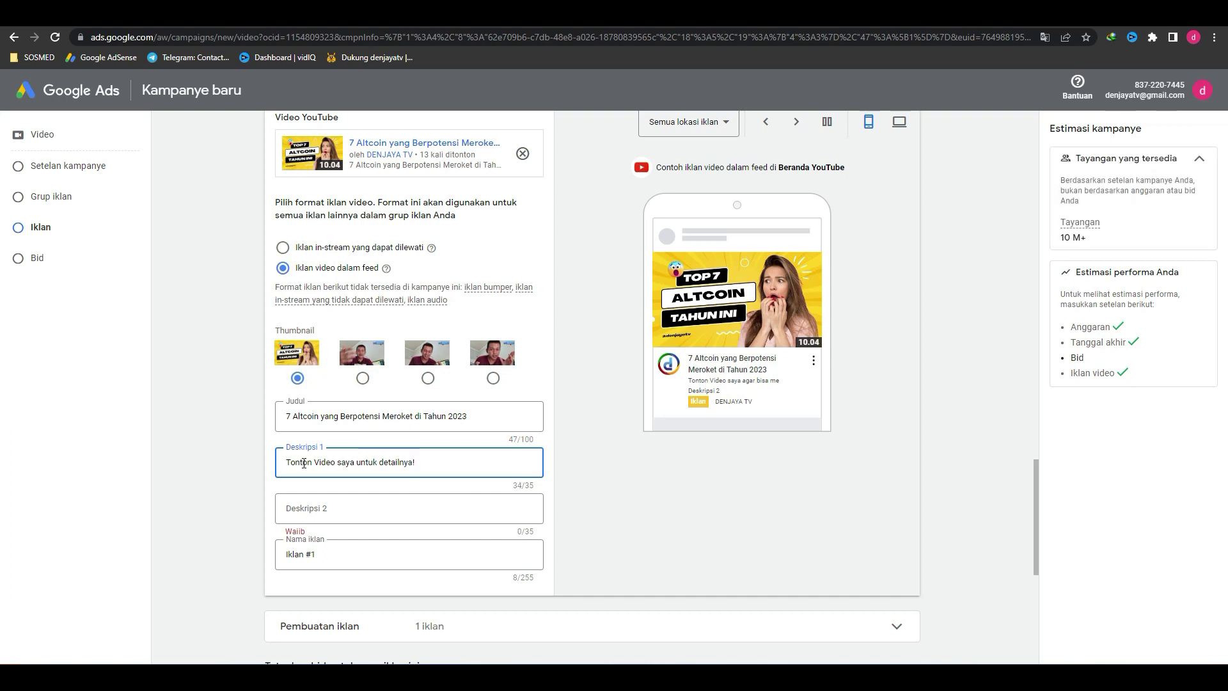
key("BackSpace")
Step: Enter 'Jangan Lupa Subscribe' as Deskripsi 2 and keep the ad name Iklan #1
left_click(317, 515)
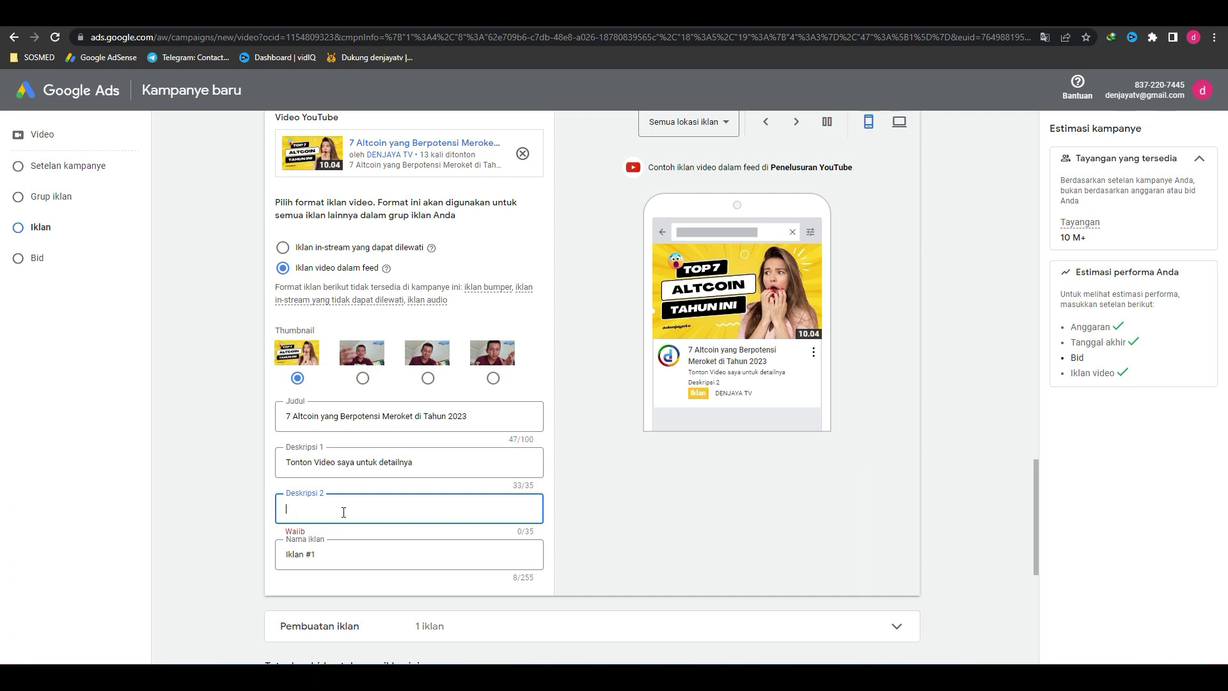
type("Jangan")
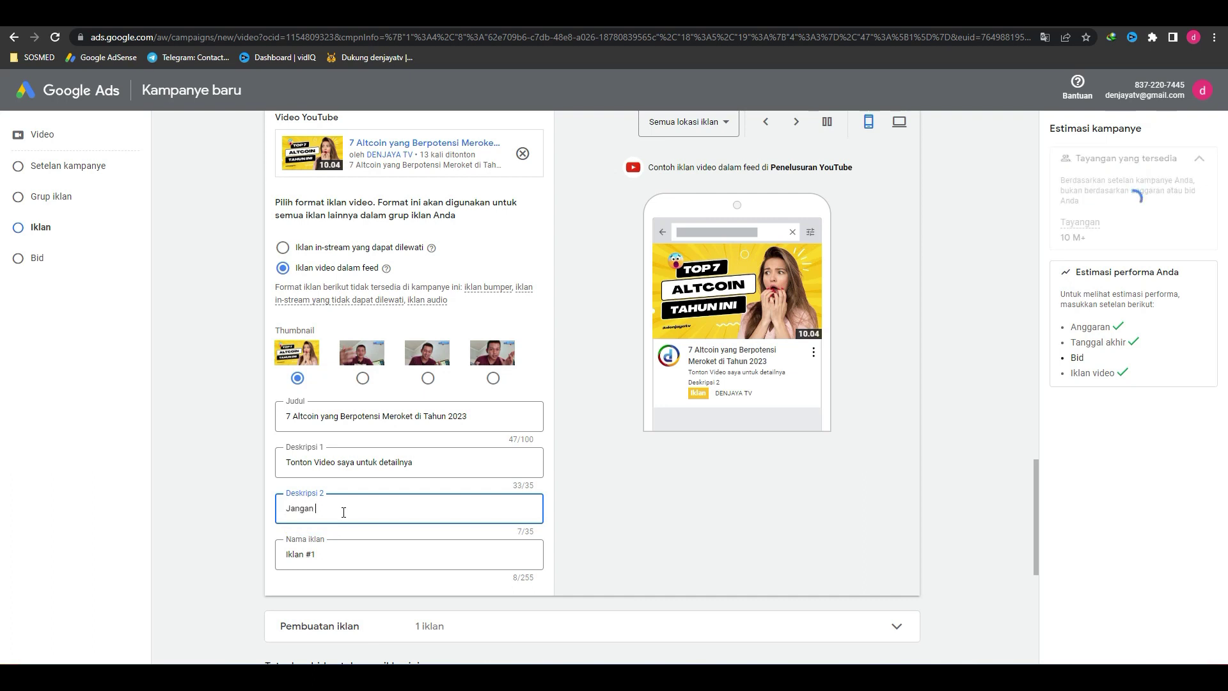
type(" Lupa Subscrib")
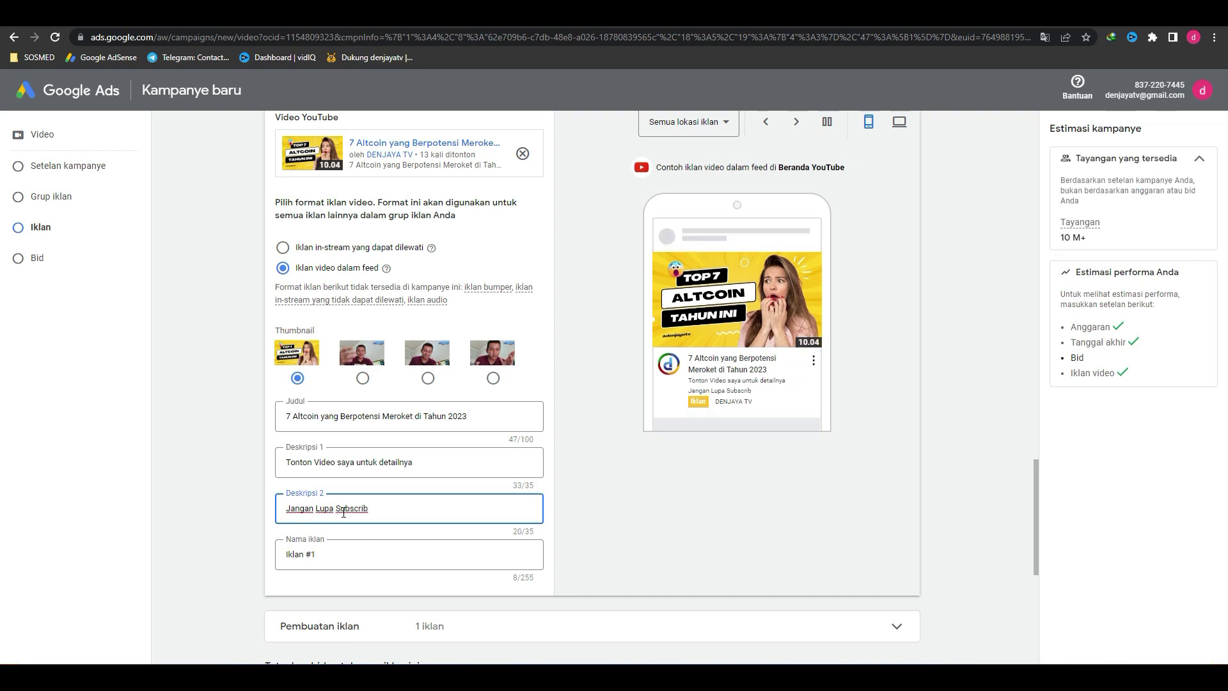
type("e")
left_click(380, 552)
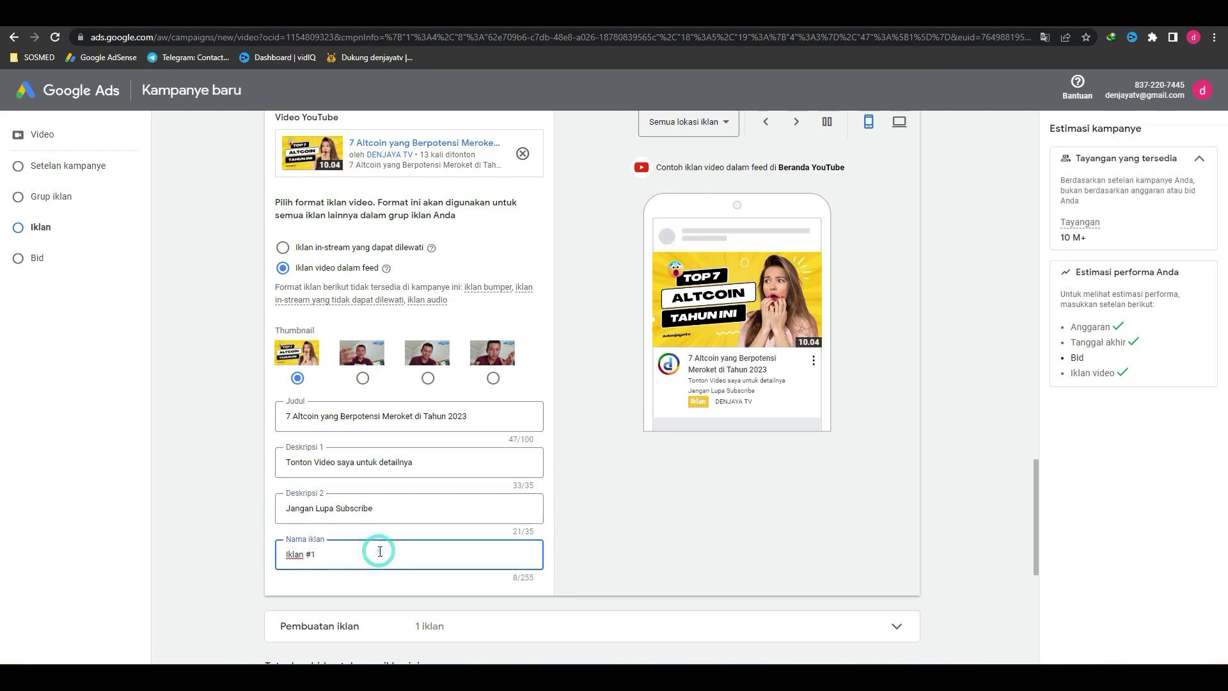
triple_click(380, 551)
left_click(638, 550)
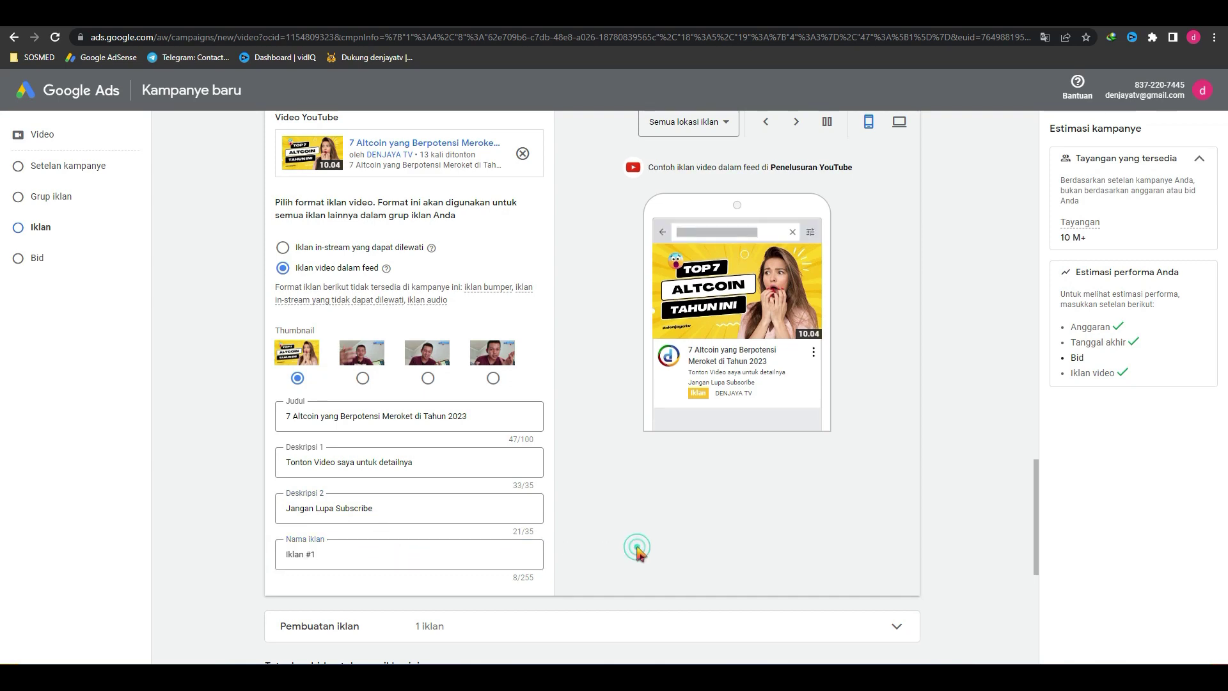
scroll(521, 550, "down", 4)
Step: Set the maximum CPV bid to Rp153
left_click(340, 516)
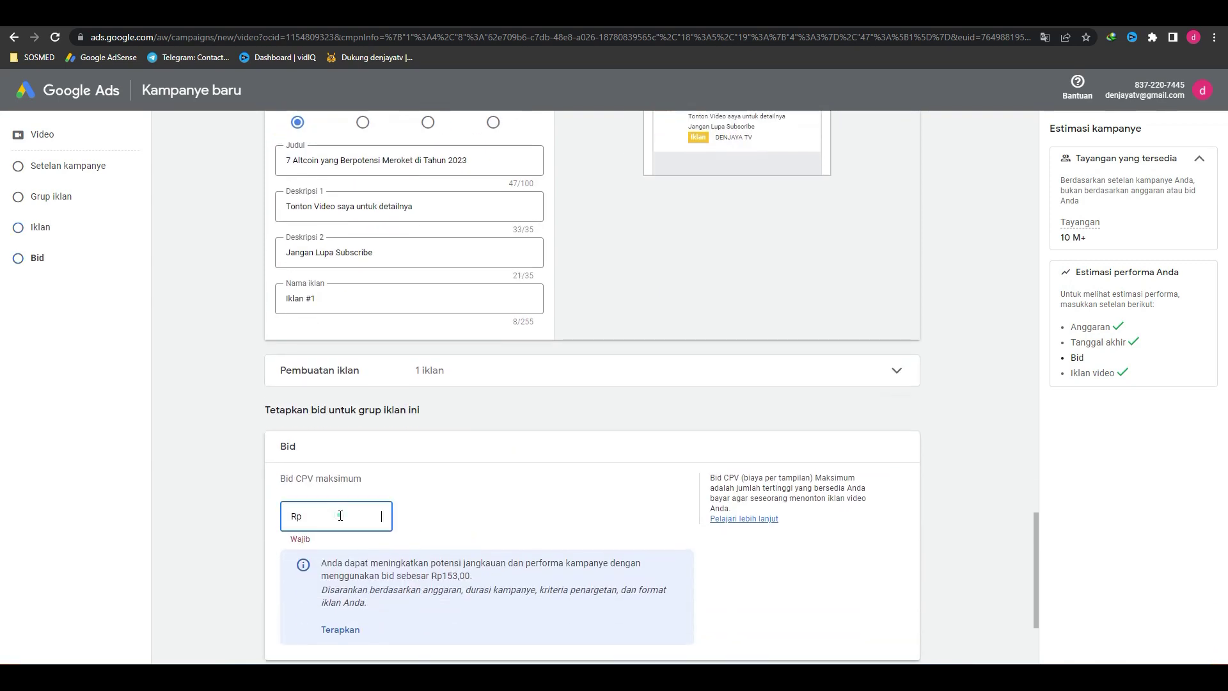
scroll(507, 501, "down", 2)
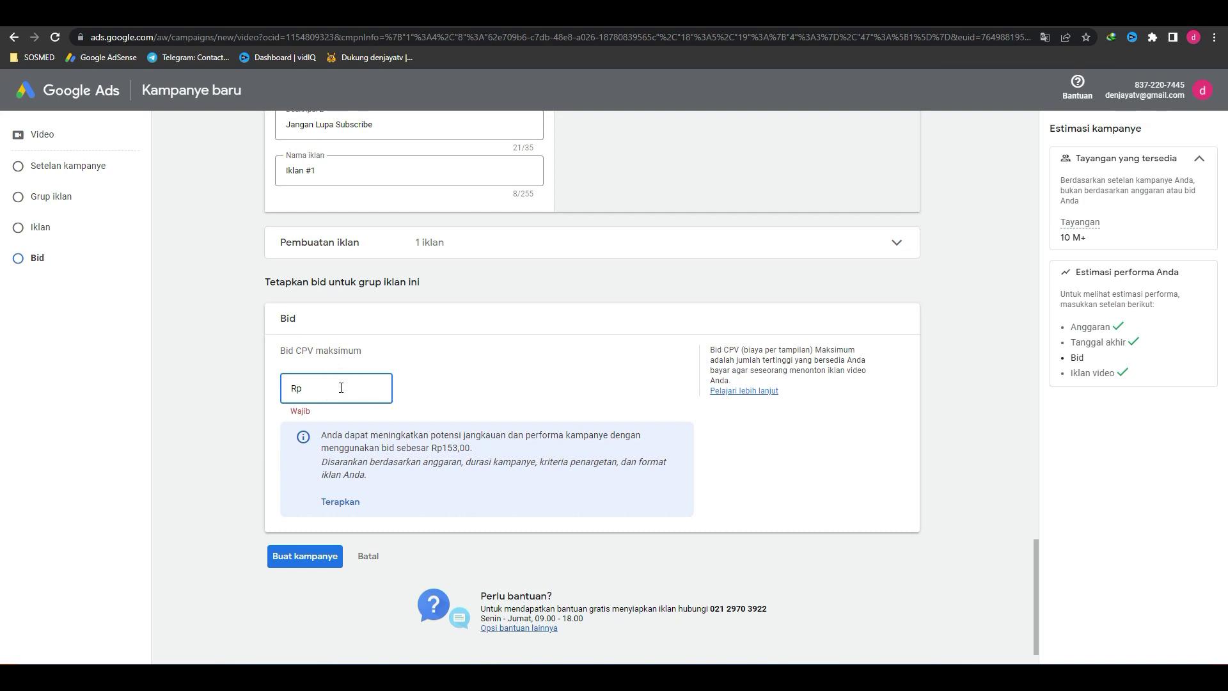
type("153")
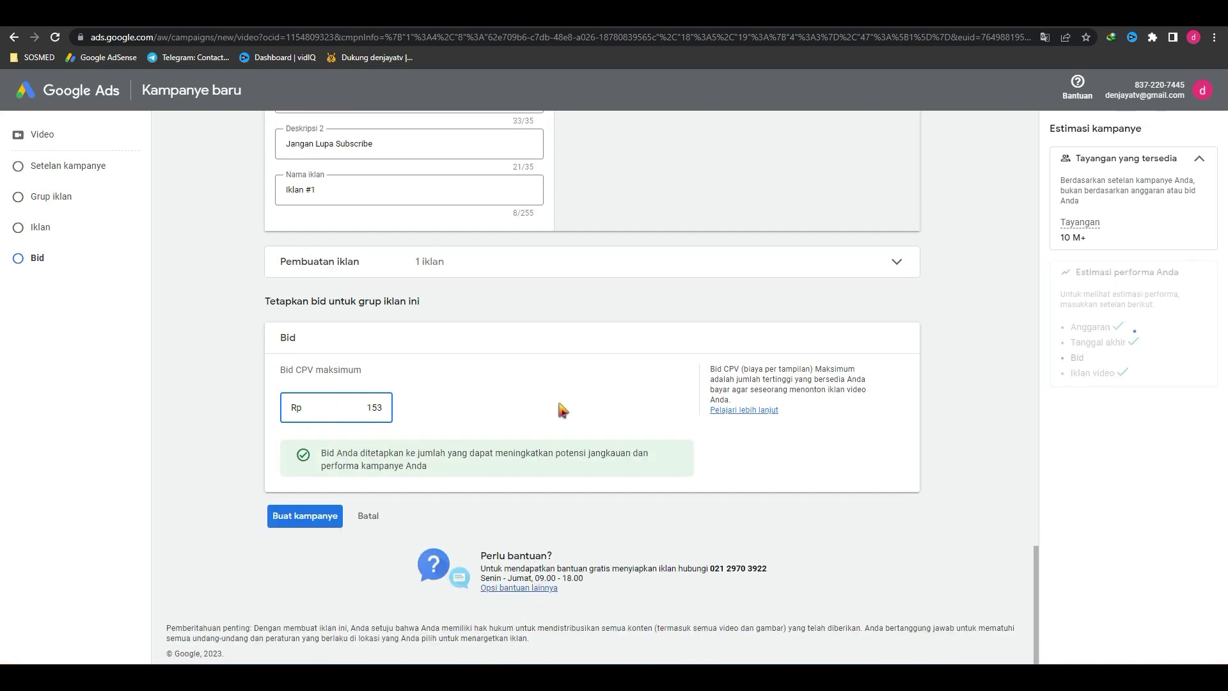
left_click(560, 405)
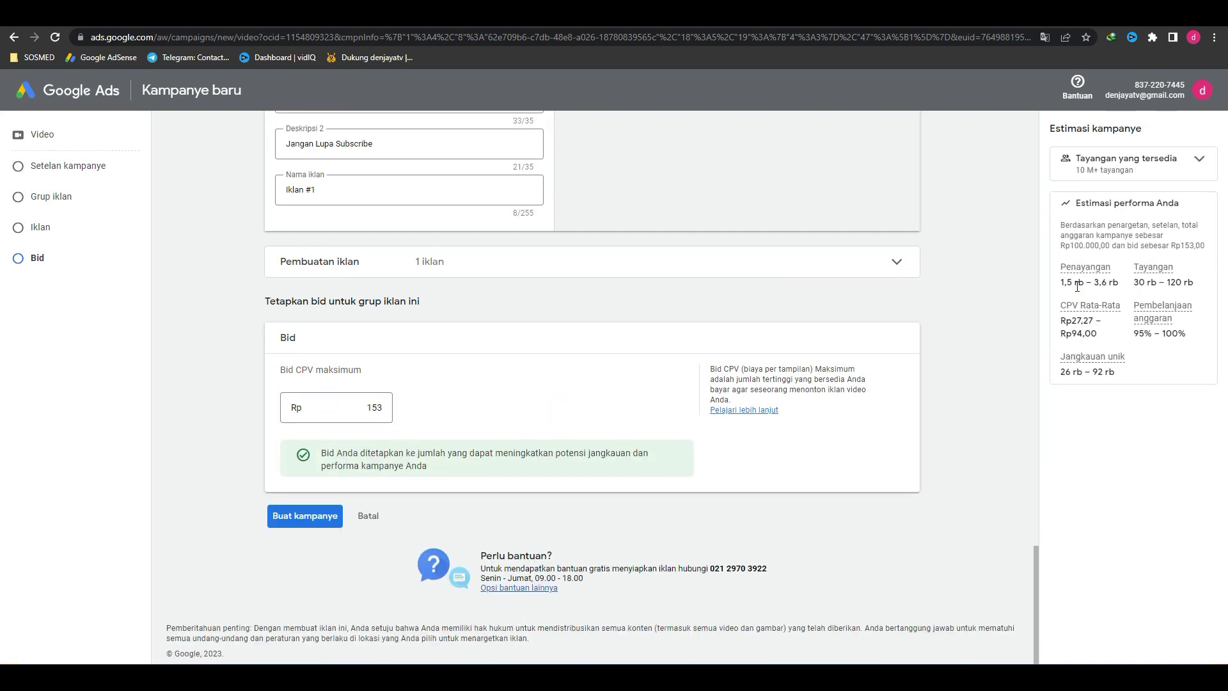
Step: Review the updated impressions, views and unique reach estimates in the Estimasi panel
left_click_drag(1062, 288, 1121, 284)
triple_click(1153, 282)
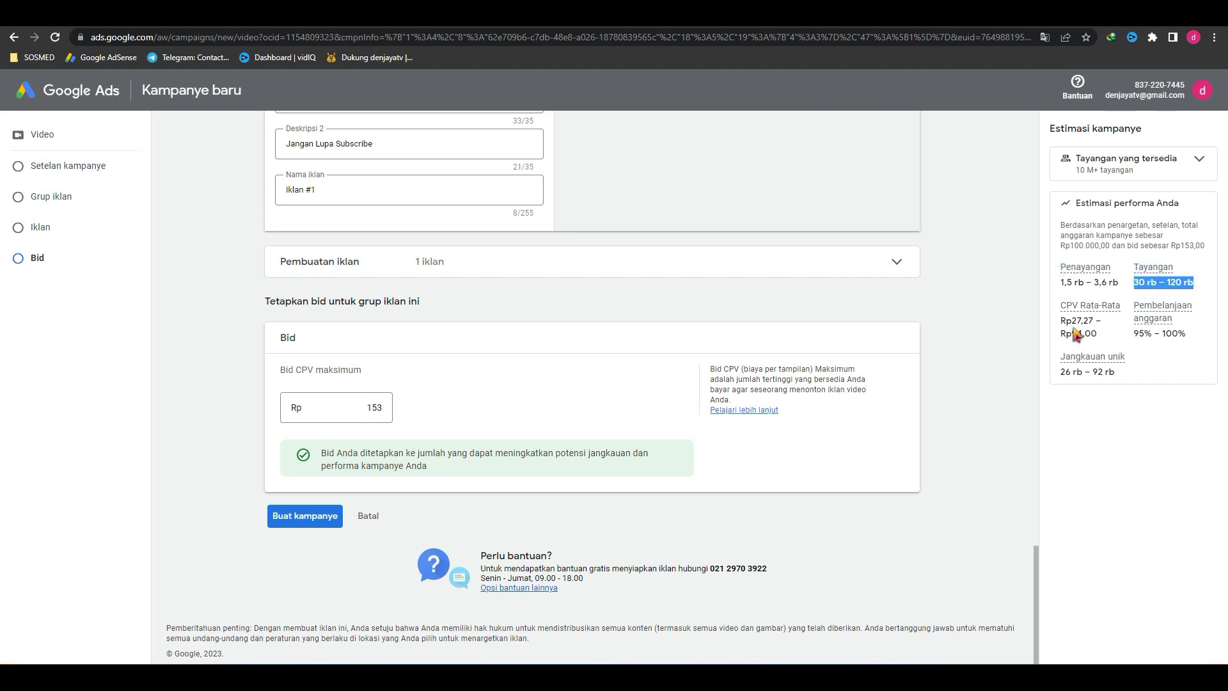
triple_click(1087, 372)
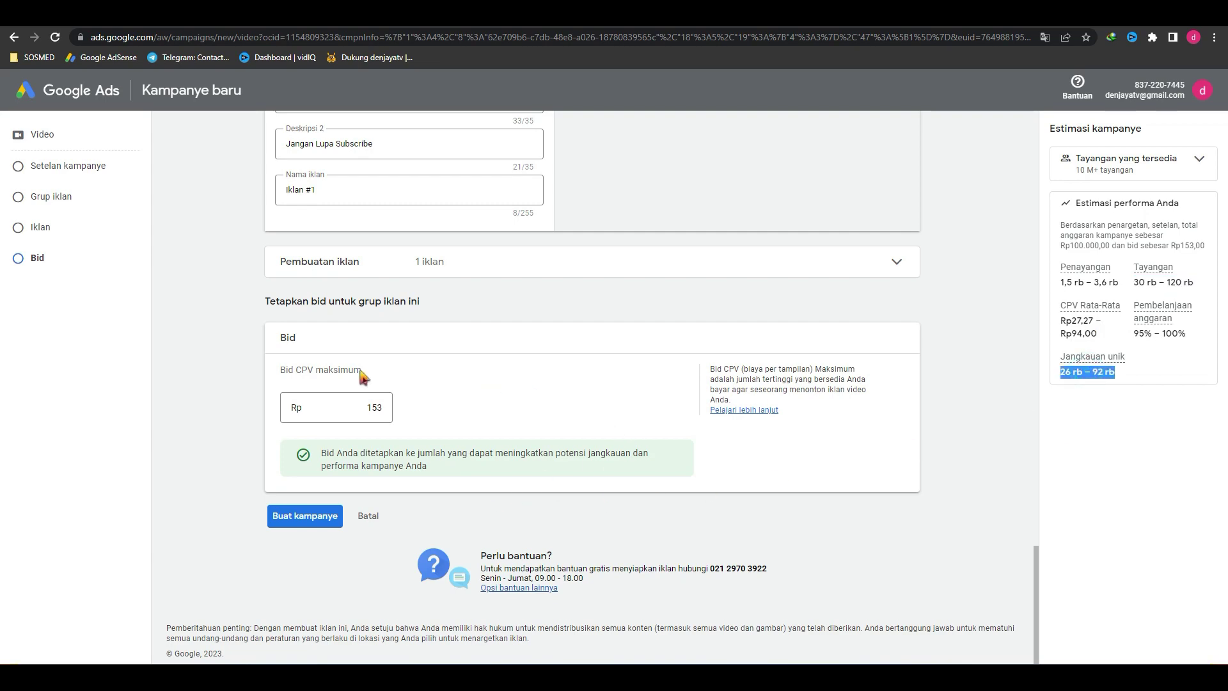
left_click(207, 351)
scroll(255, 381, "up", 6)
scroll(256, 382, "up", 6)
scroll(256, 382, "down", 6)
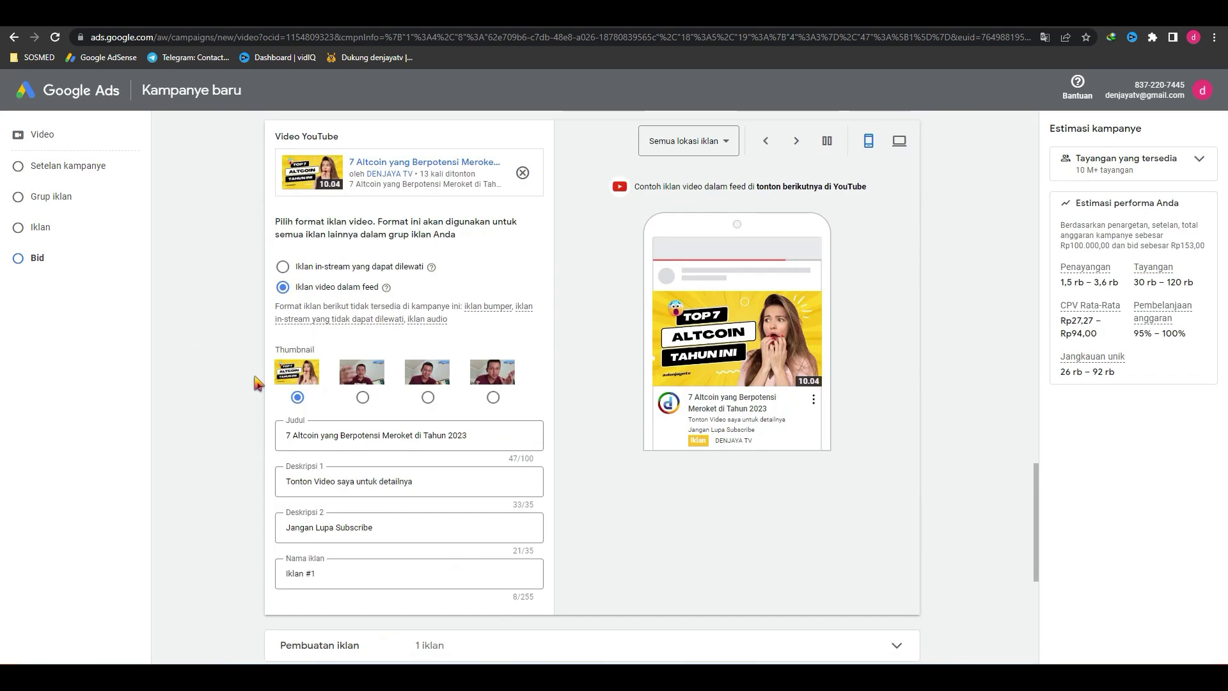
Step: Cycle the ad preview through search, watch-next and home feed, then view it on desktop
scroll(448, 417, "down", 3)
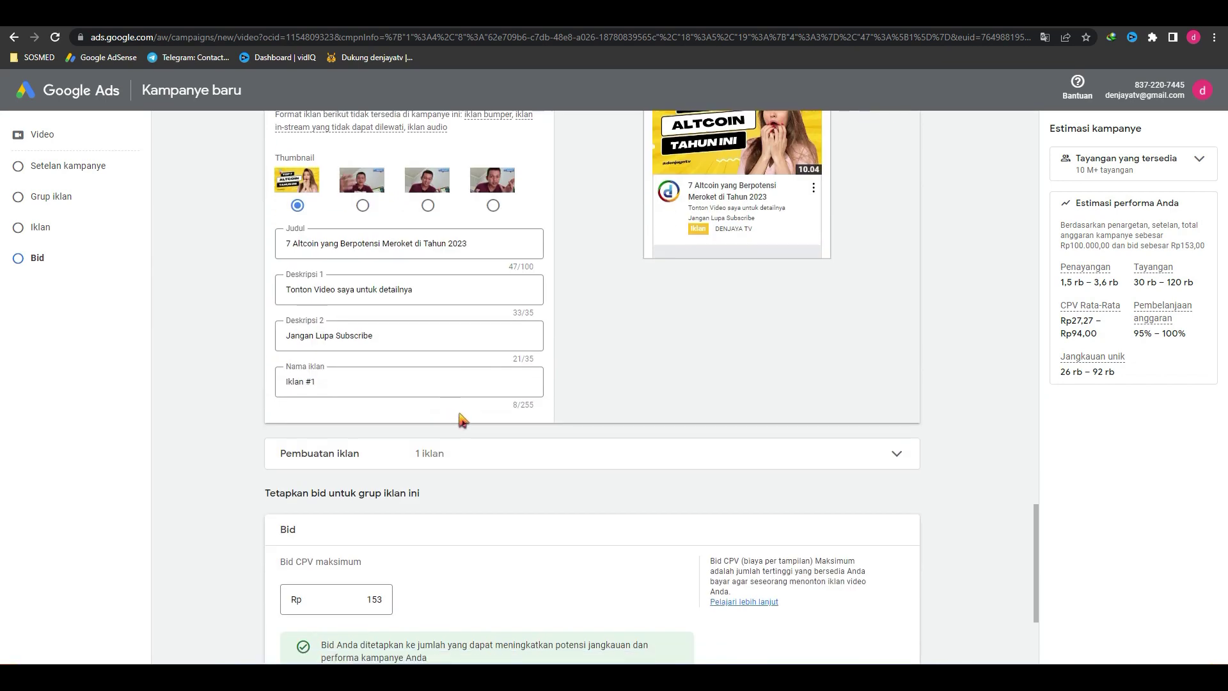
scroll(460, 417, "up", 5)
left_click(798, 271)
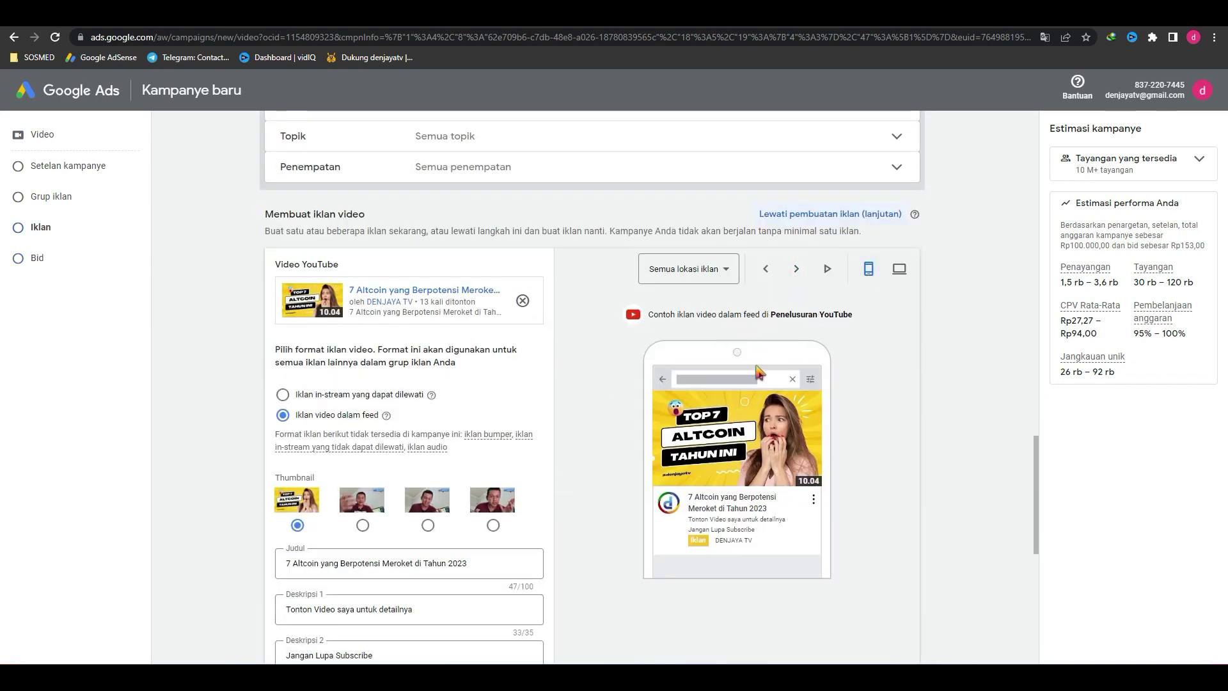
left_click(796, 270)
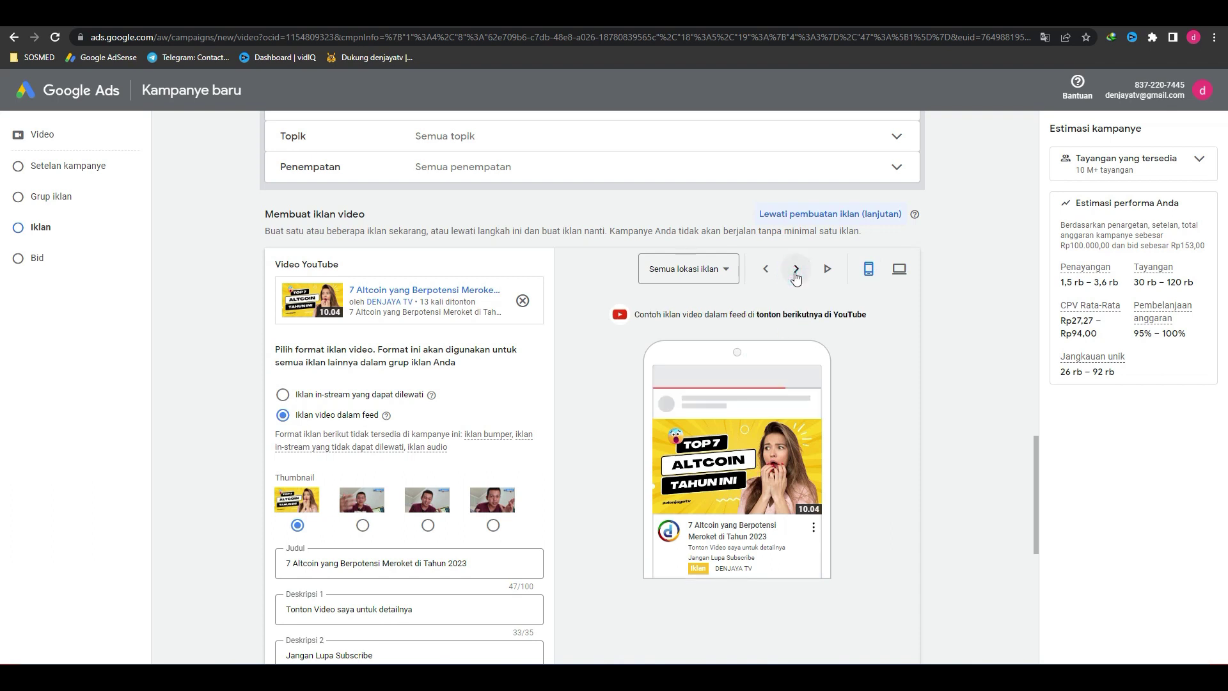
left_click(796, 269)
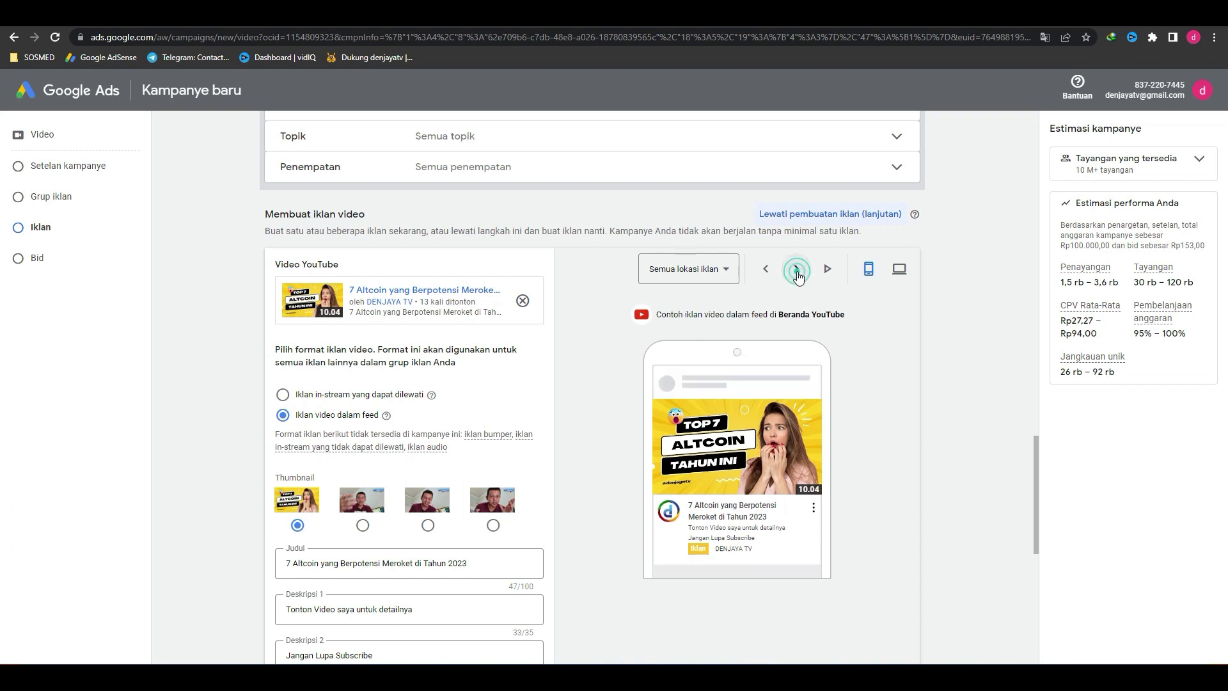
left_click(899, 269)
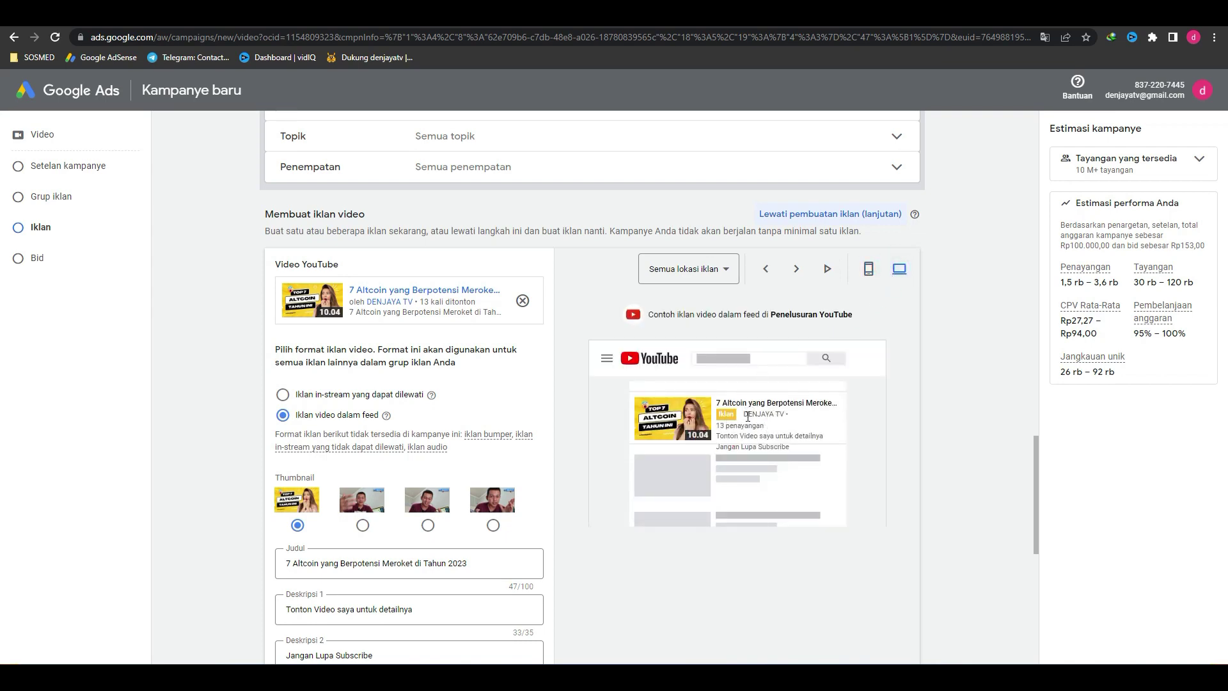
scroll(577, 423, "down", 8)
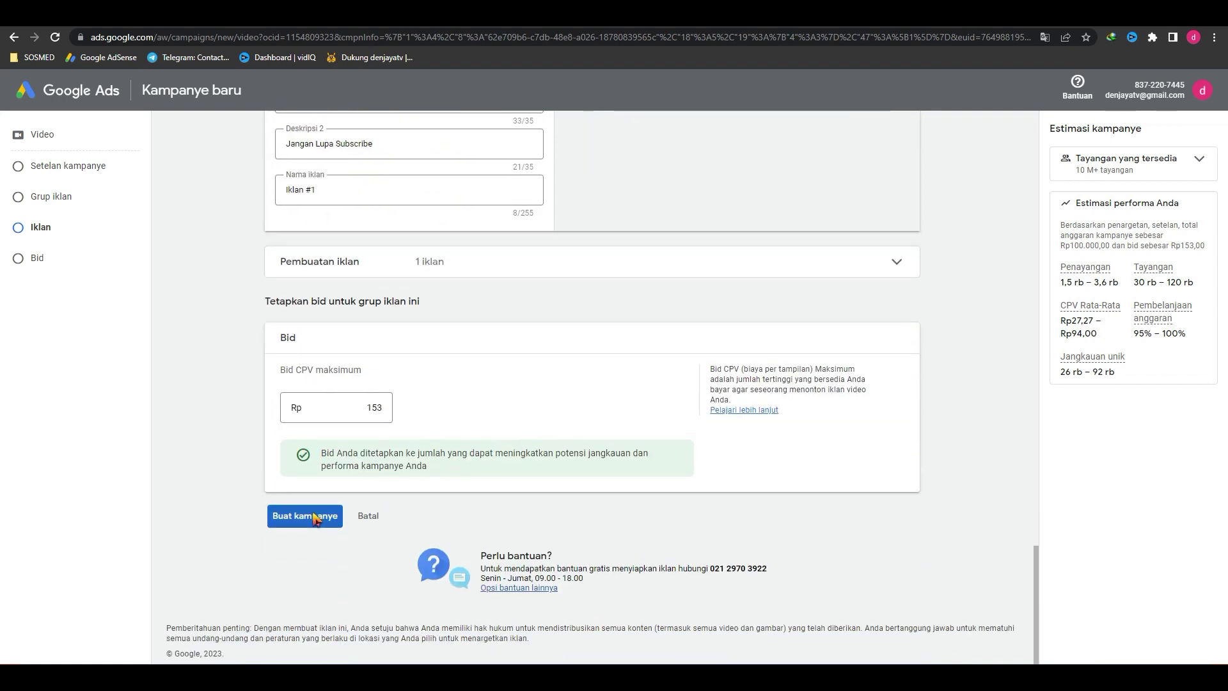
Step: Submit with Buat kampanye and choose 'Ya, kirimi saya tips' on the payment confirmation page
left_click(297, 517)
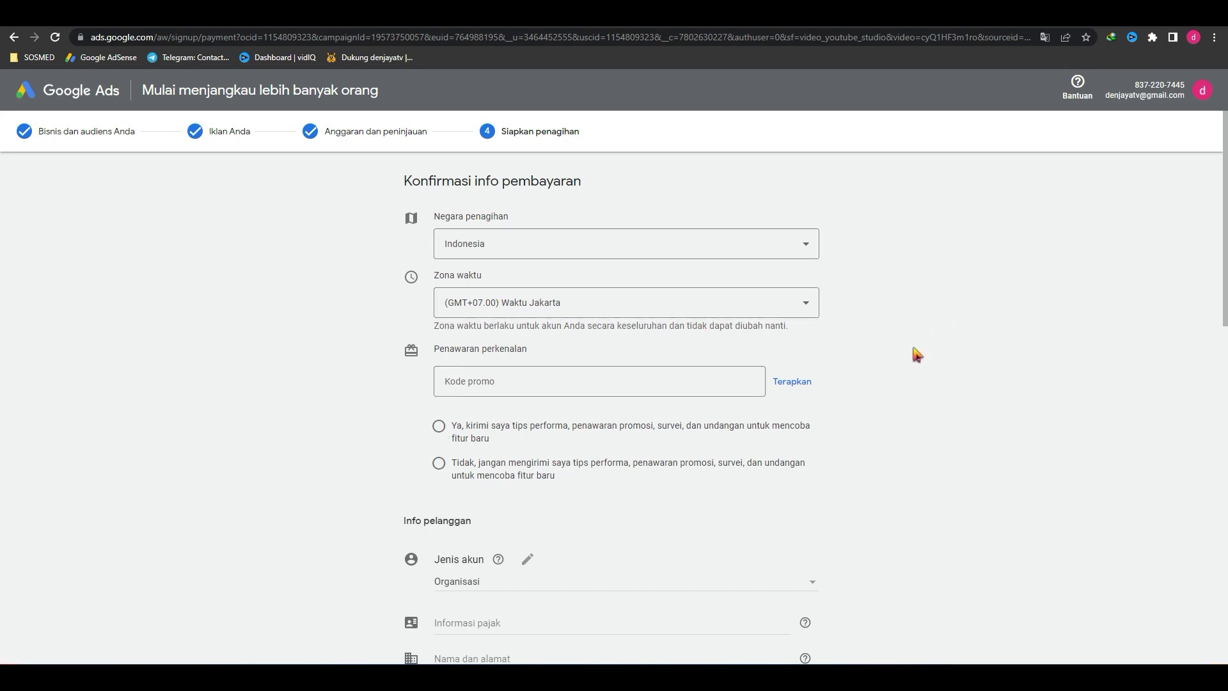
left_click(439, 429)
left_click(523, 381)
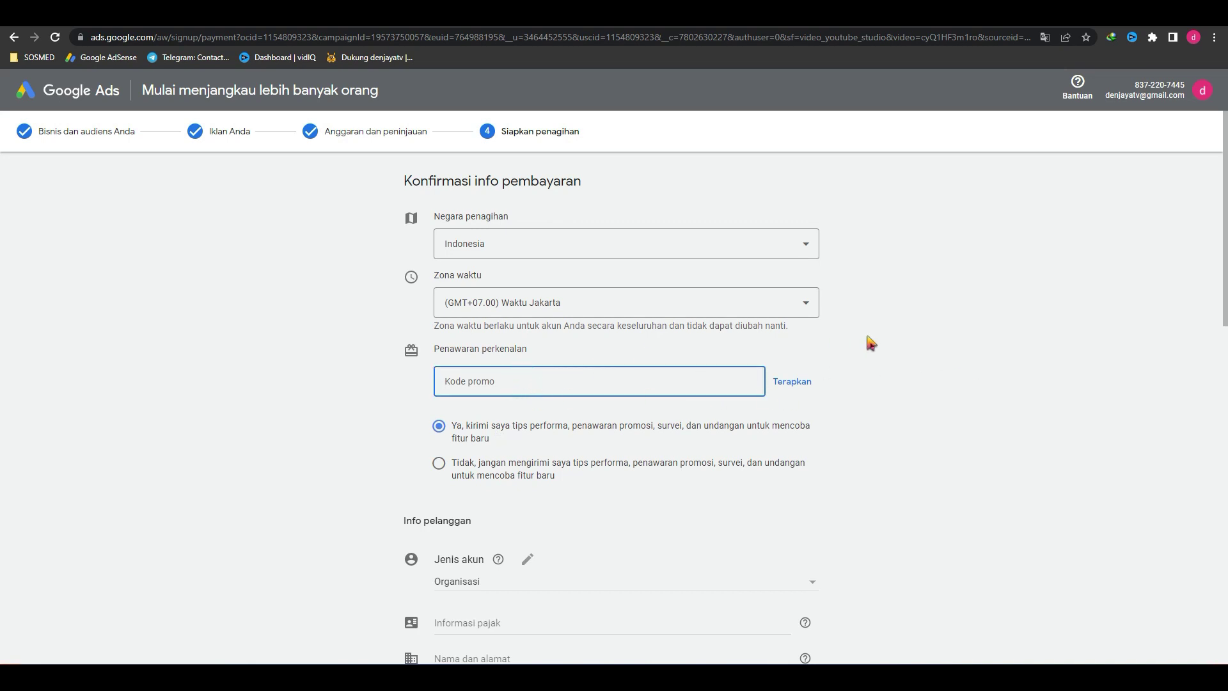
scroll(851, 390, "down", 2)
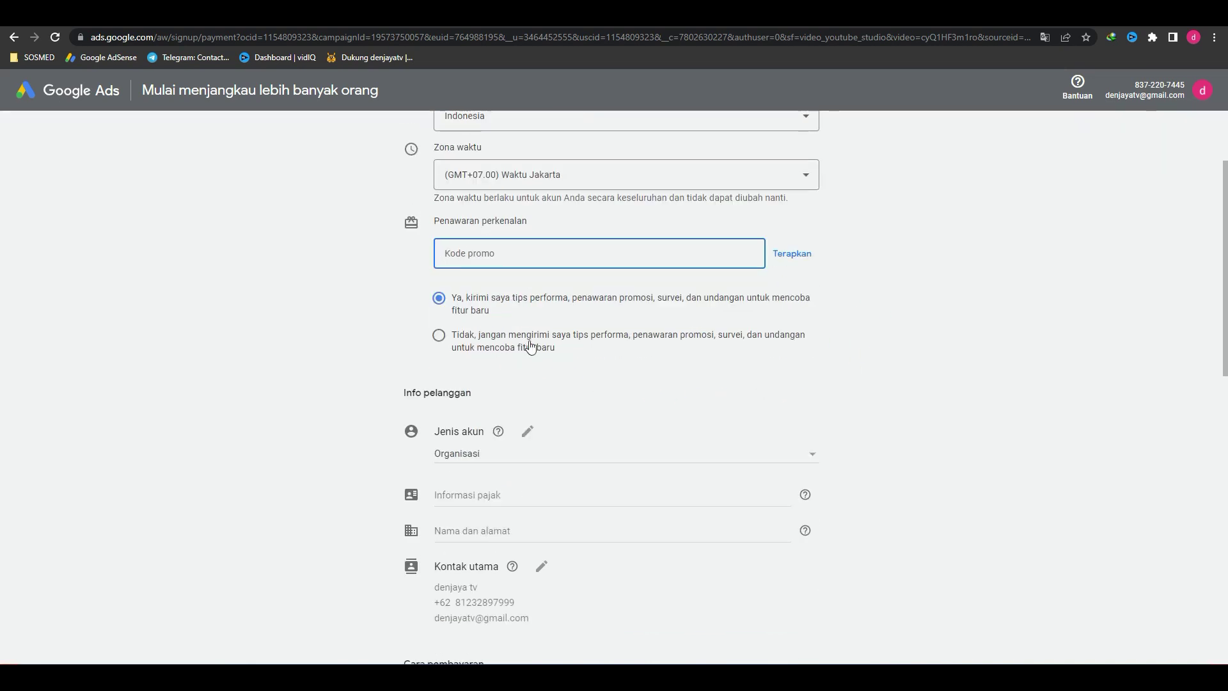
scroll(607, 439, "down", 1)
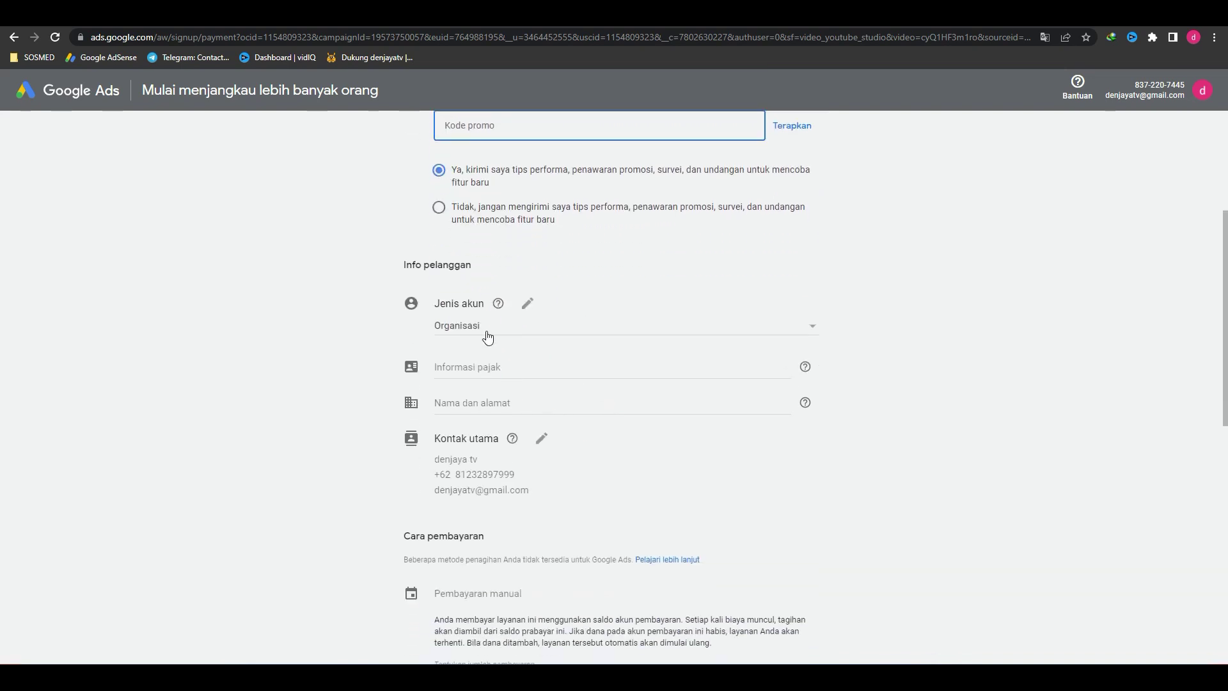
Step: Set Jenis akun to Perorangan and fill the address line, city, province and postal code
left_click(500, 323)
left_click(543, 309)
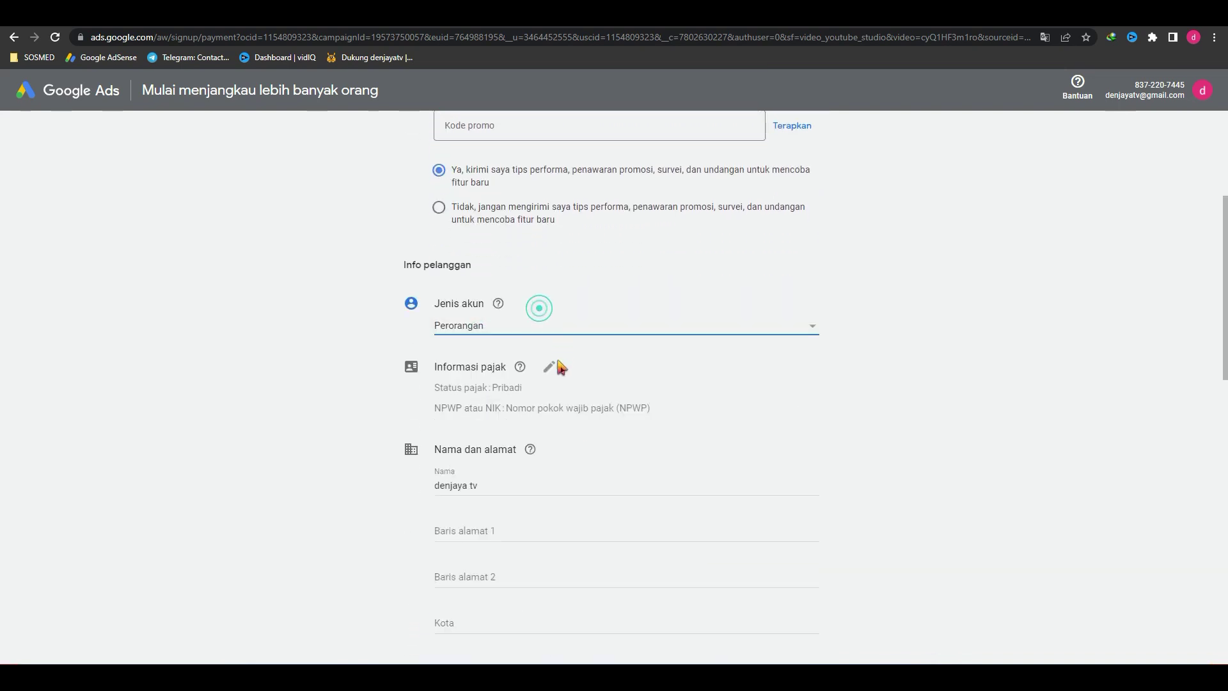
scroll(571, 428, "down", 2)
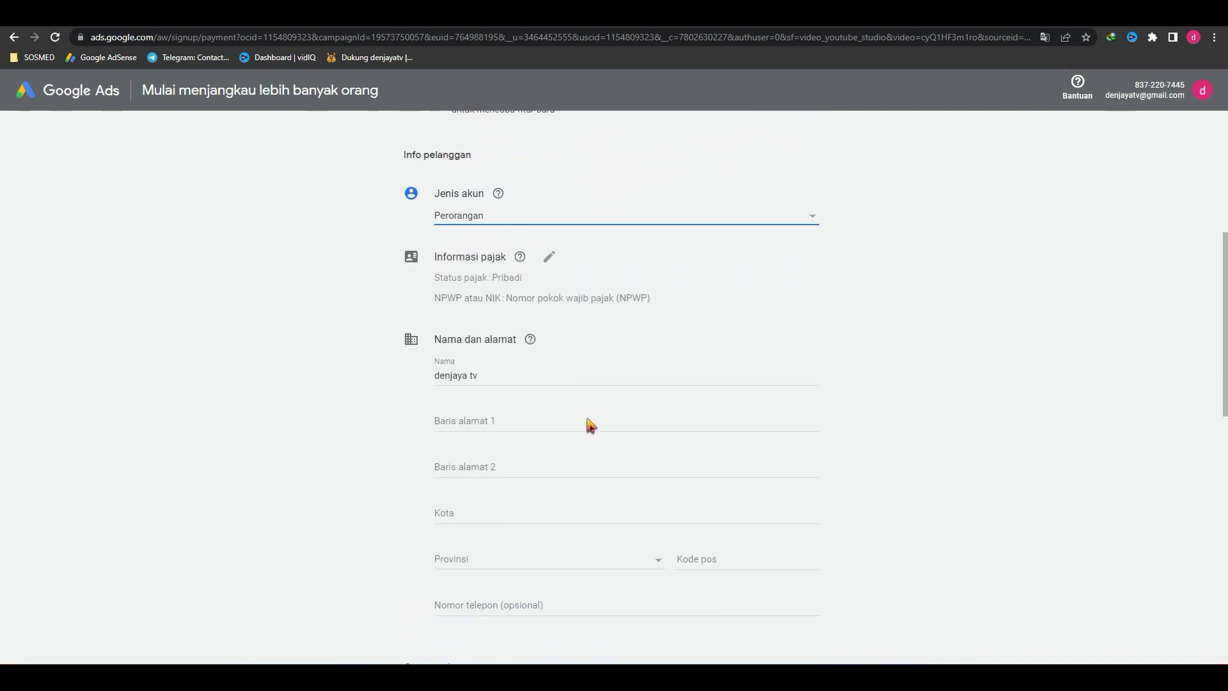
left_click(486, 406)
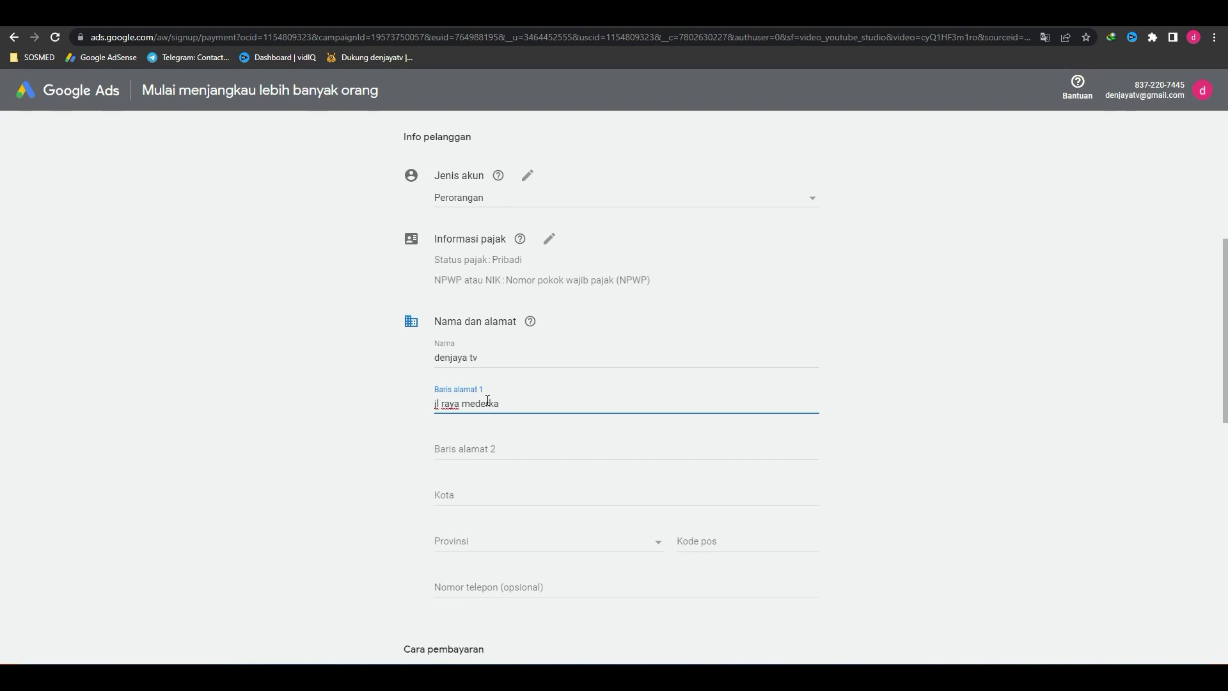
key("Tab")
key("Tab")
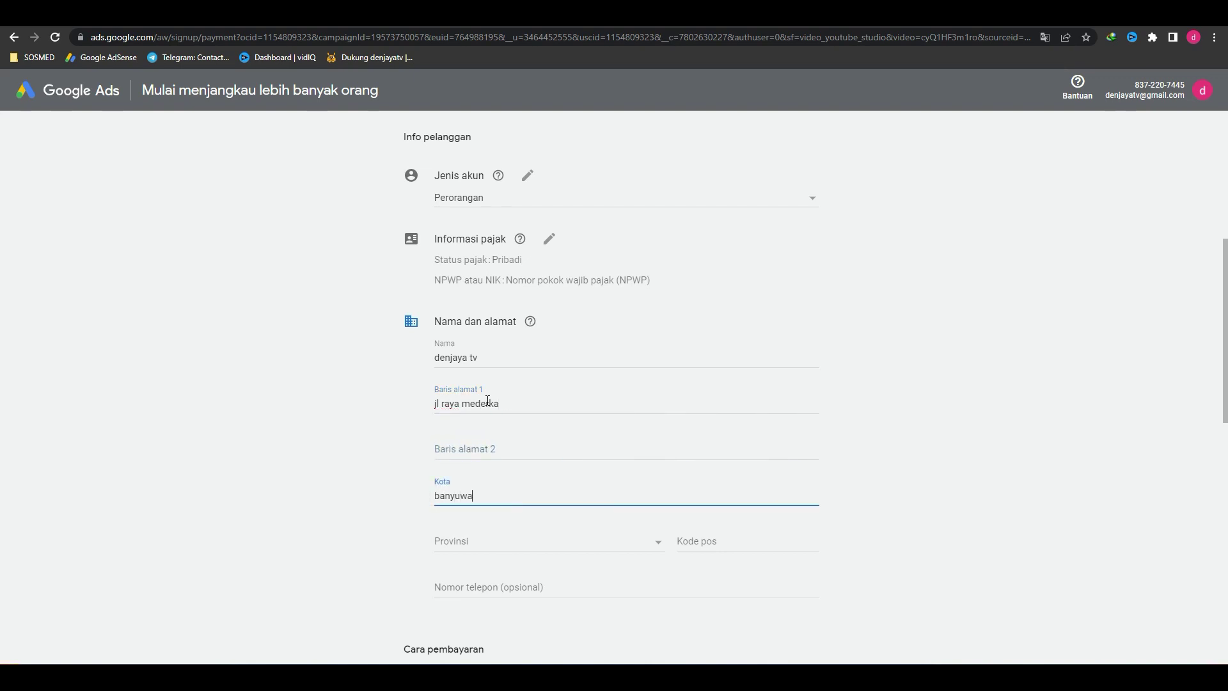
key("Tab")
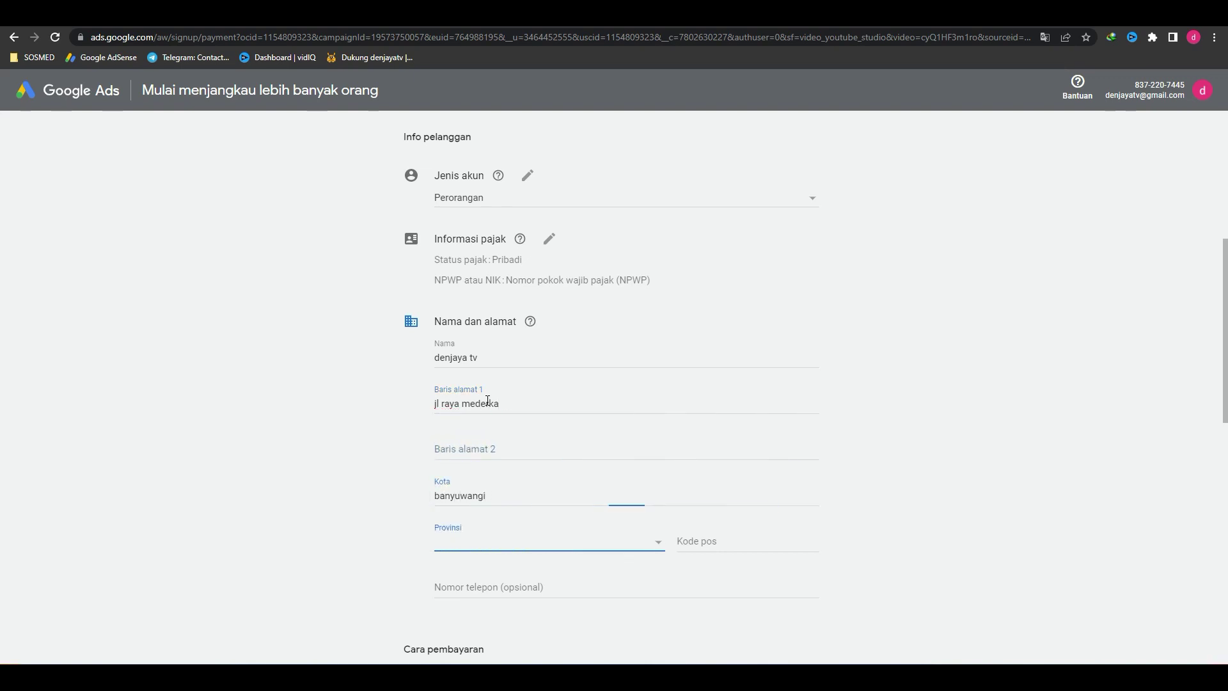
left_click(723, 545)
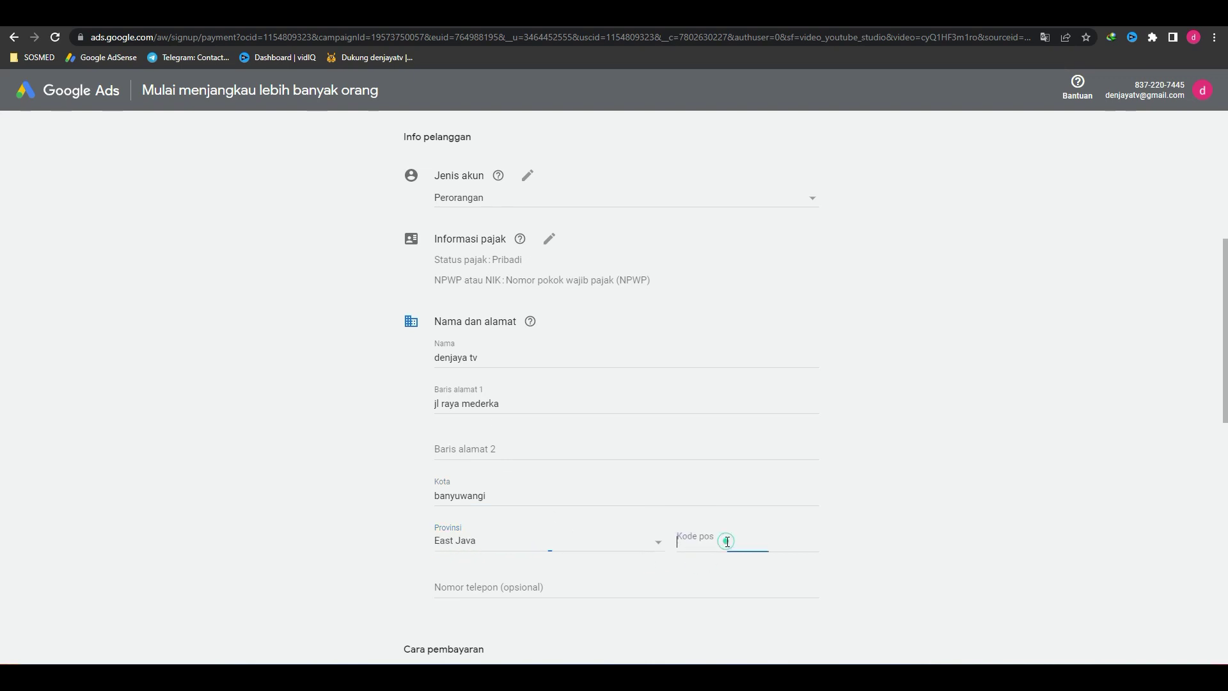
type("634")
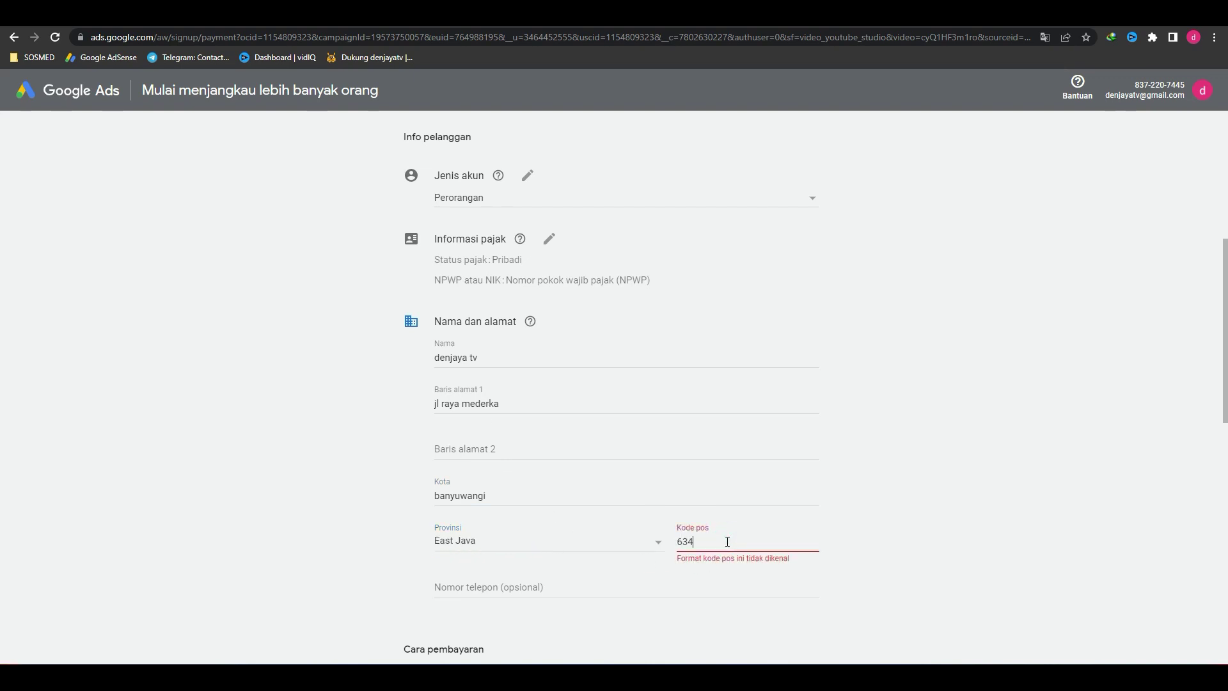
type("59")
Step: Choose Pembayaran manual as the payment method
scroll(549, 487, "down", 5)
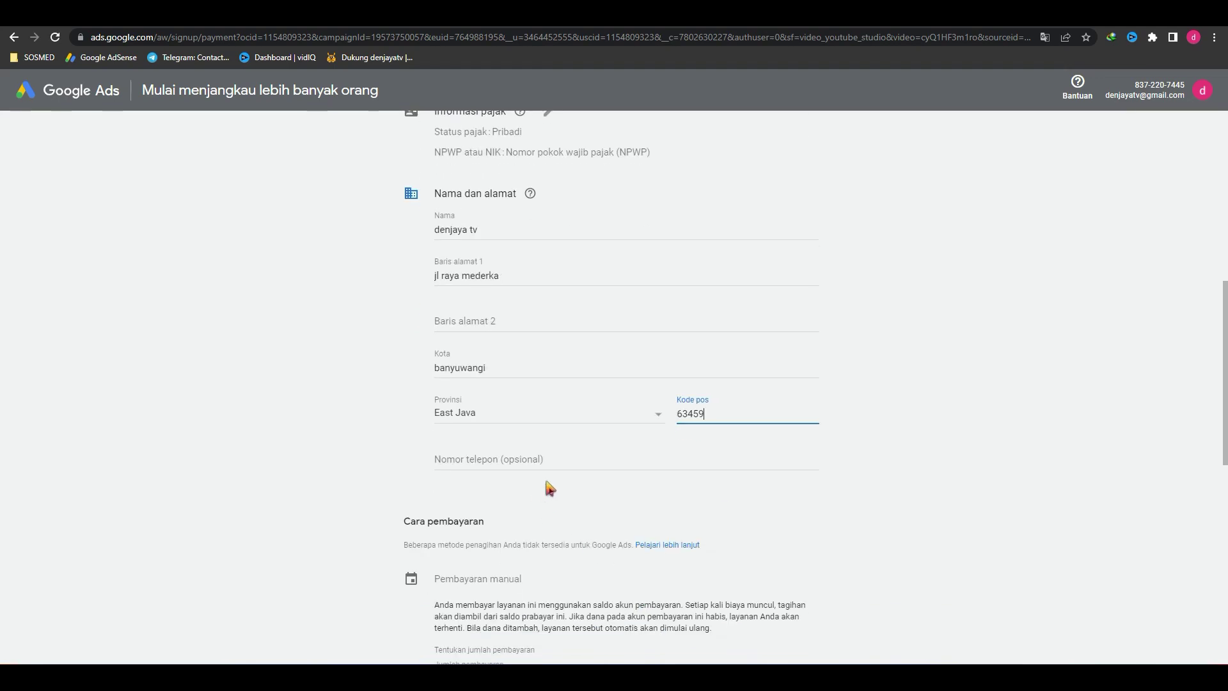
left_click(525, 395)
scroll(522, 394, "down", 3)
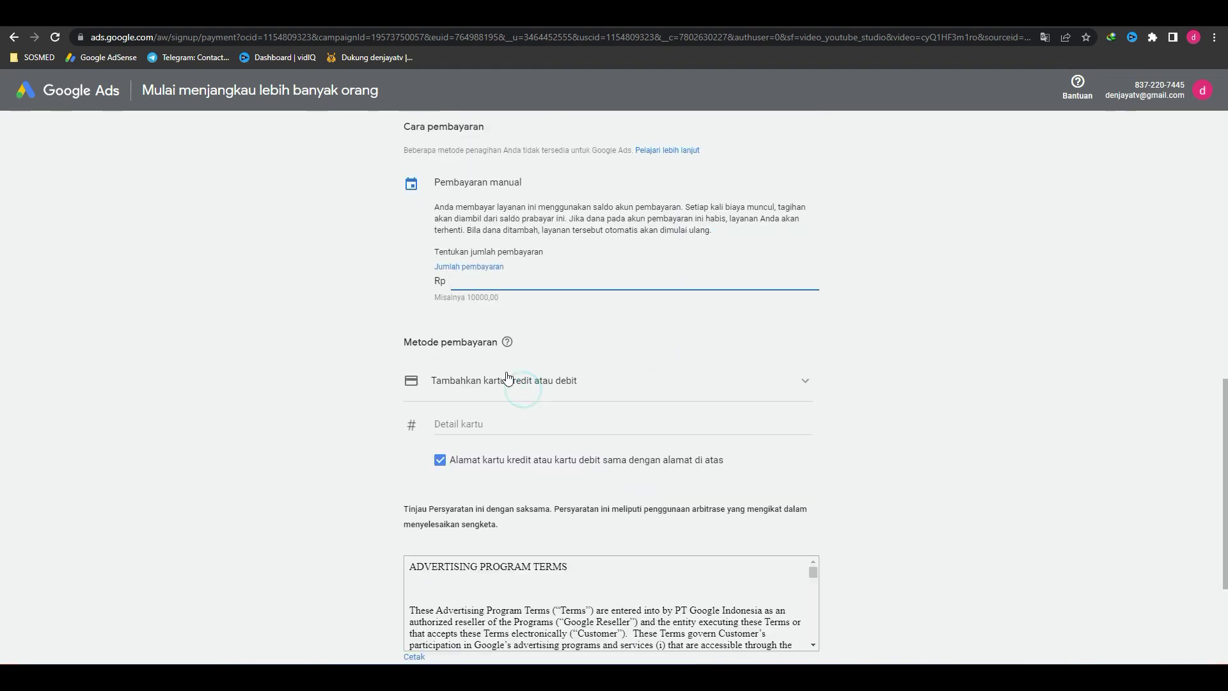
scroll(581, 398, "up", 3)
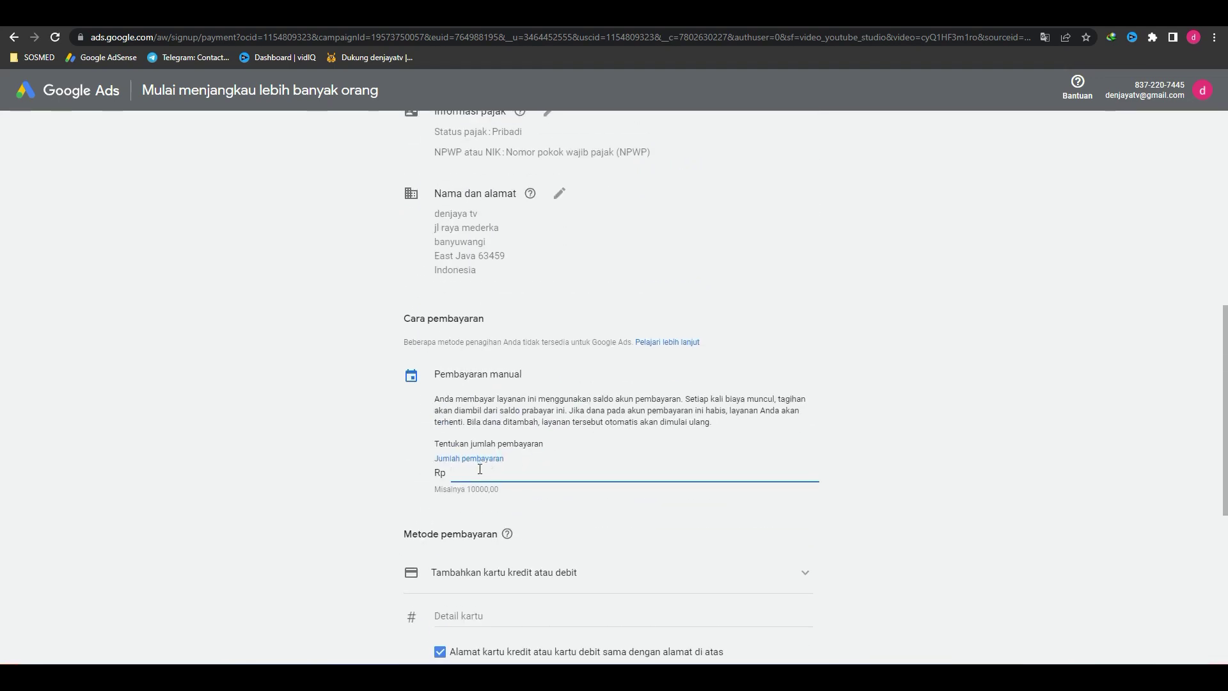
Step: Check the payment amount field and account type choices, leaving the account as Perorangan
left_click(497, 479)
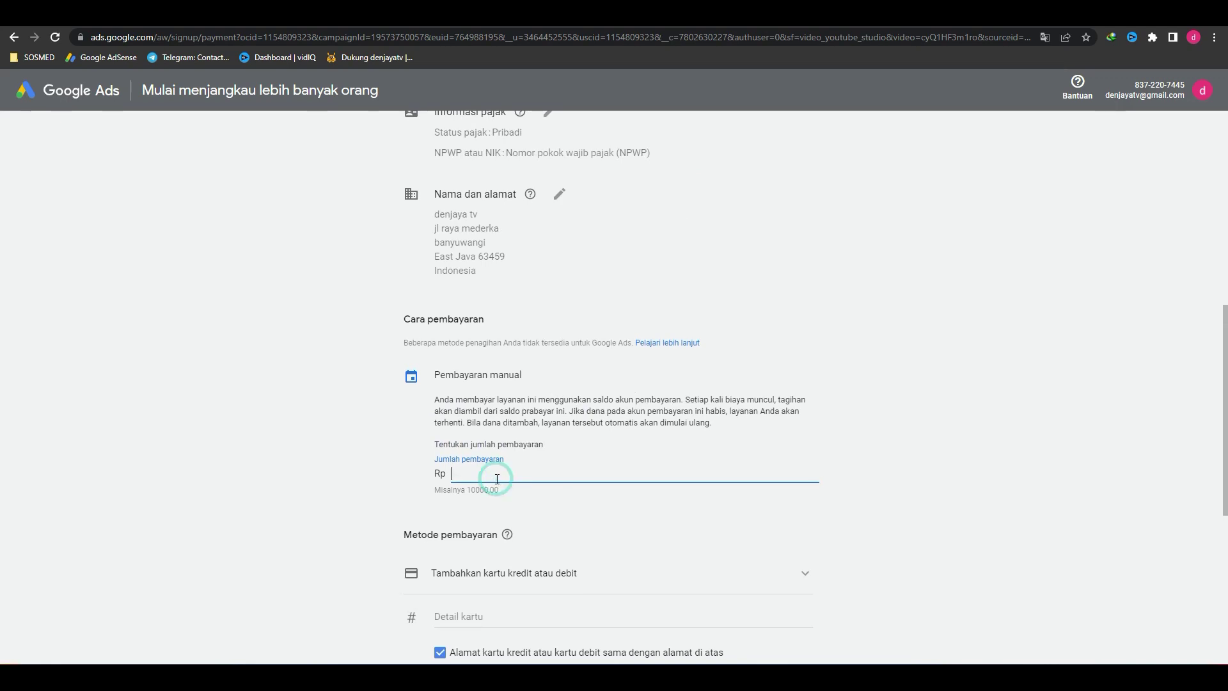
scroll(497, 480, "up", 8)
scroll(499, 487, "down", 4)
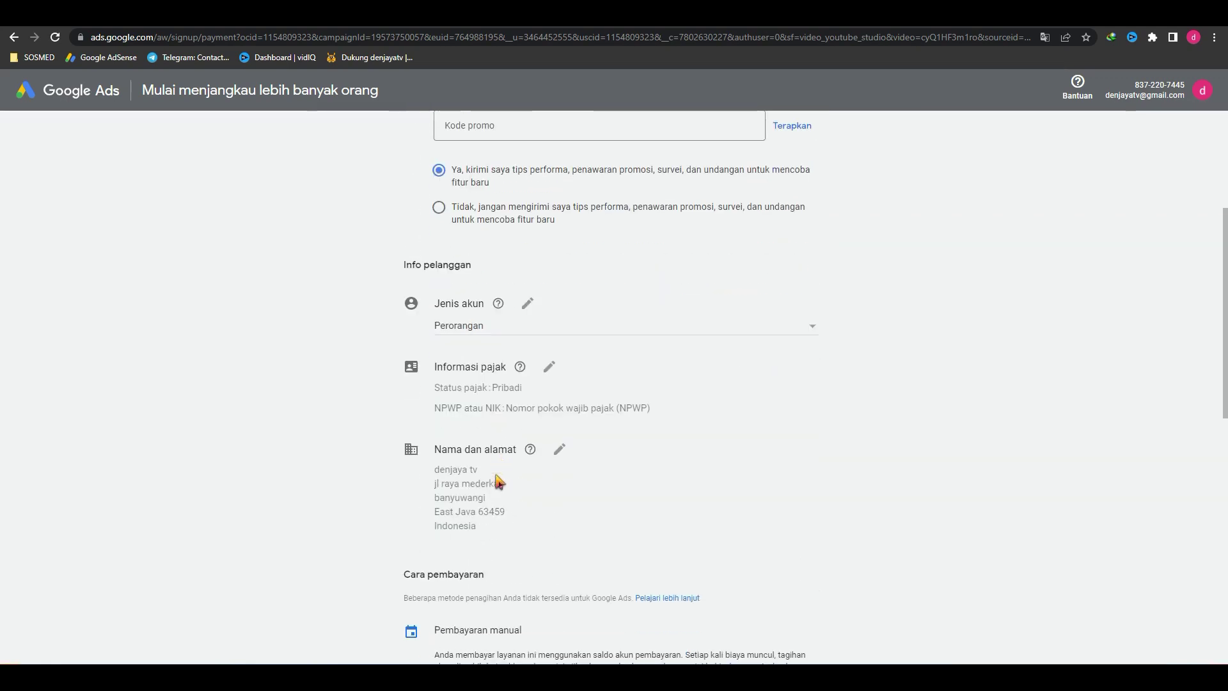
left_click(571, 327)
left_click(949, 277)
scroll(512, 326, "up", 4)
scroll(524, 358, "down", 10)
scroll(533, 398, "down", 4)
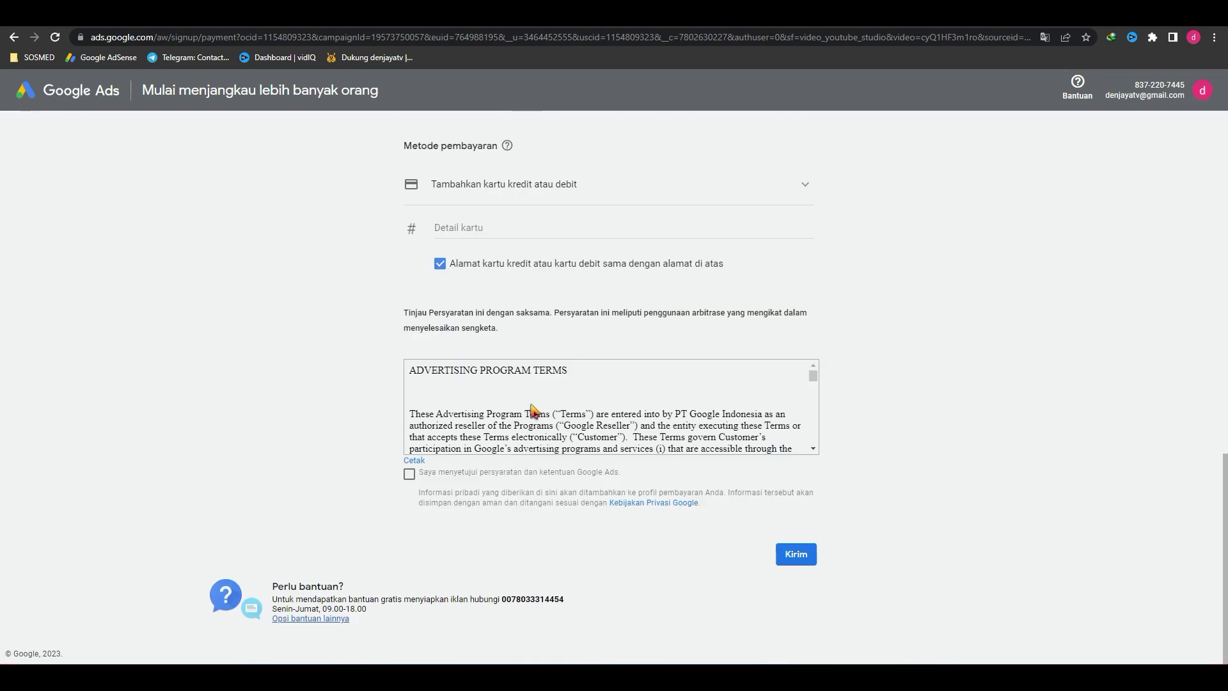
scroll(538, 409, "up", 11)
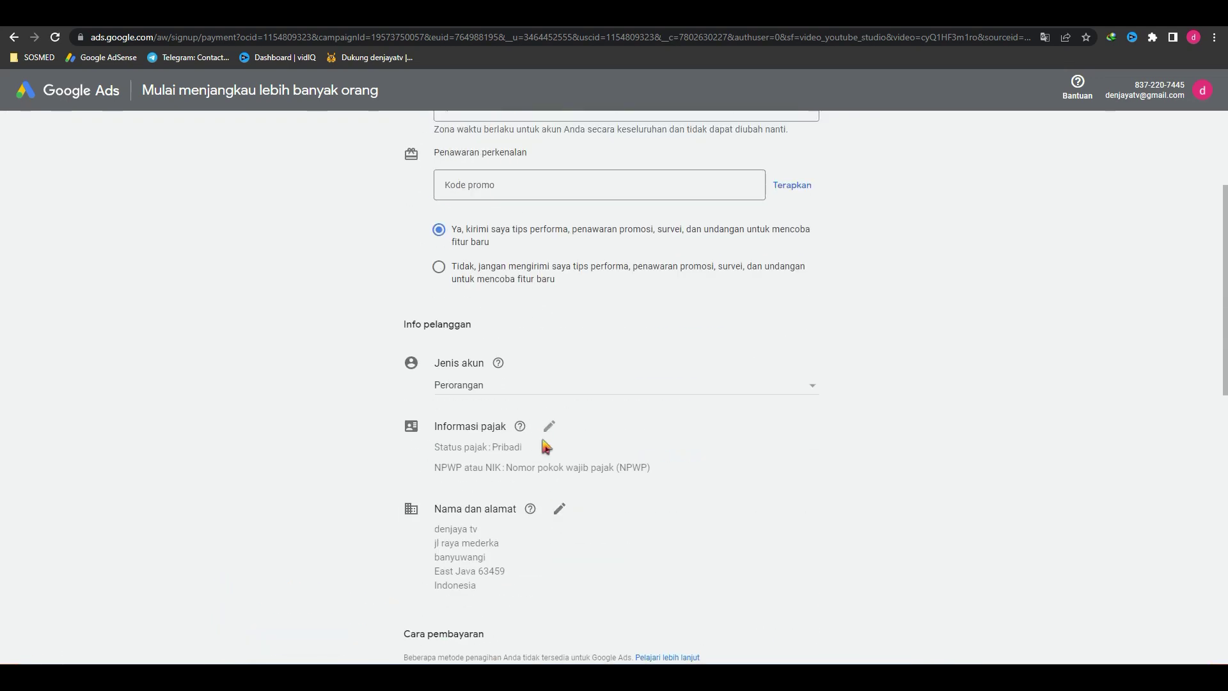
left_click(518, 386)
left_click(624, 326)
scroll(604, 376, "up", 3)
scroll(582, 364, "down", 7)
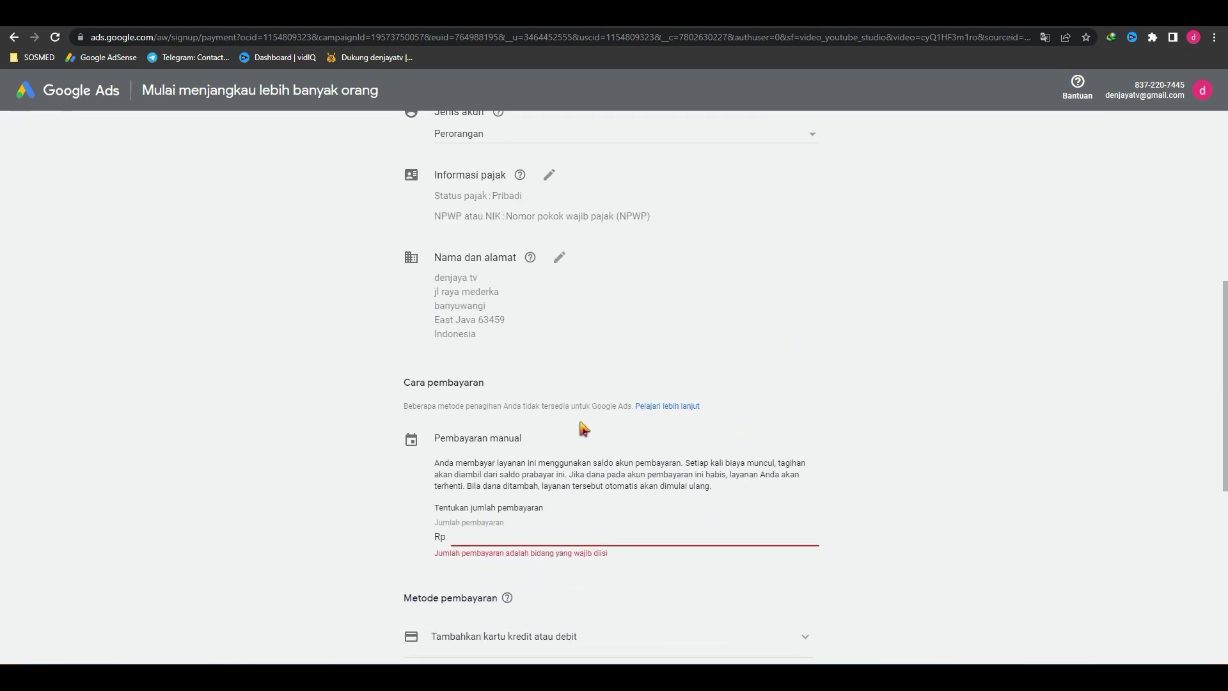
scroll(583, 427, "down", 7)
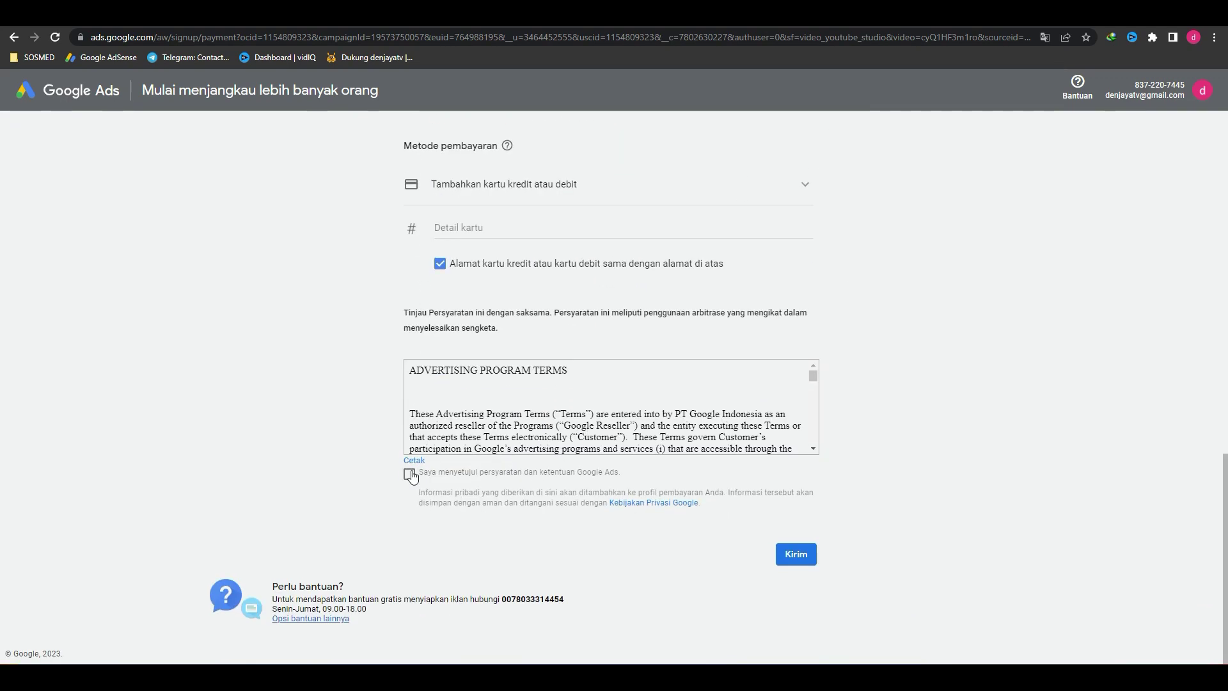
Step: Agree to the Google Ads terms and conditions and select the payment amount field
left_click(410, 475)
scroll(823, 494, "up", 3)
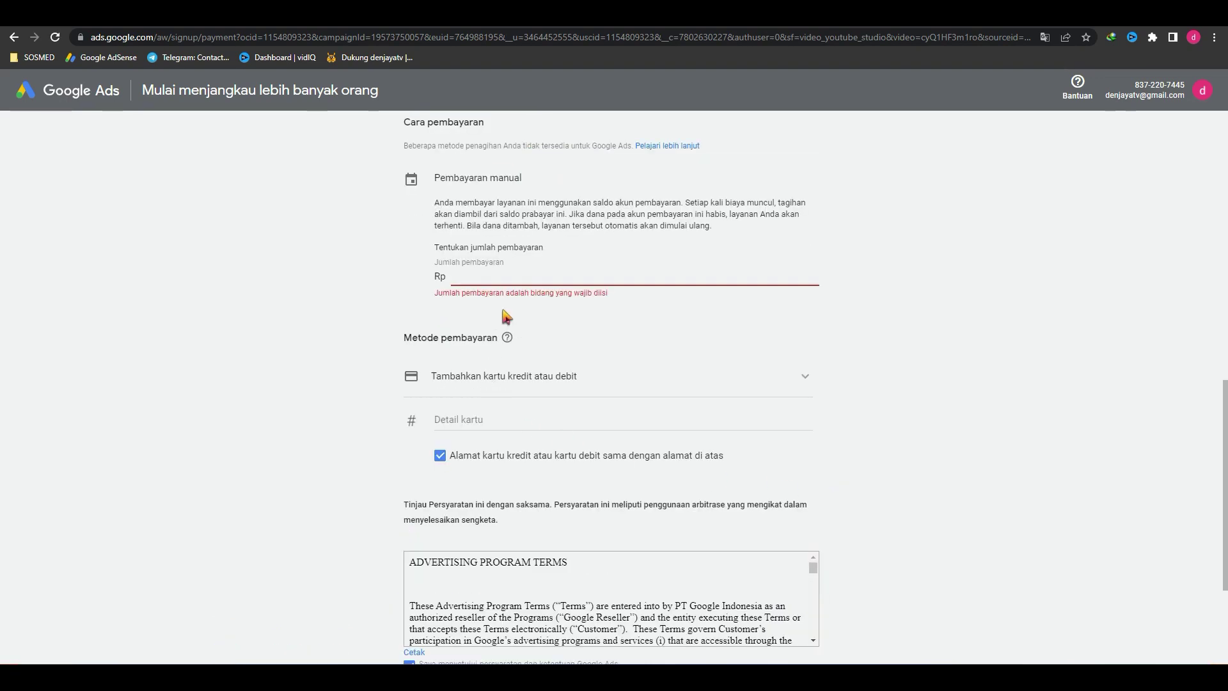
left_click(533, 280)
scroll(653, 405, "up", 4)
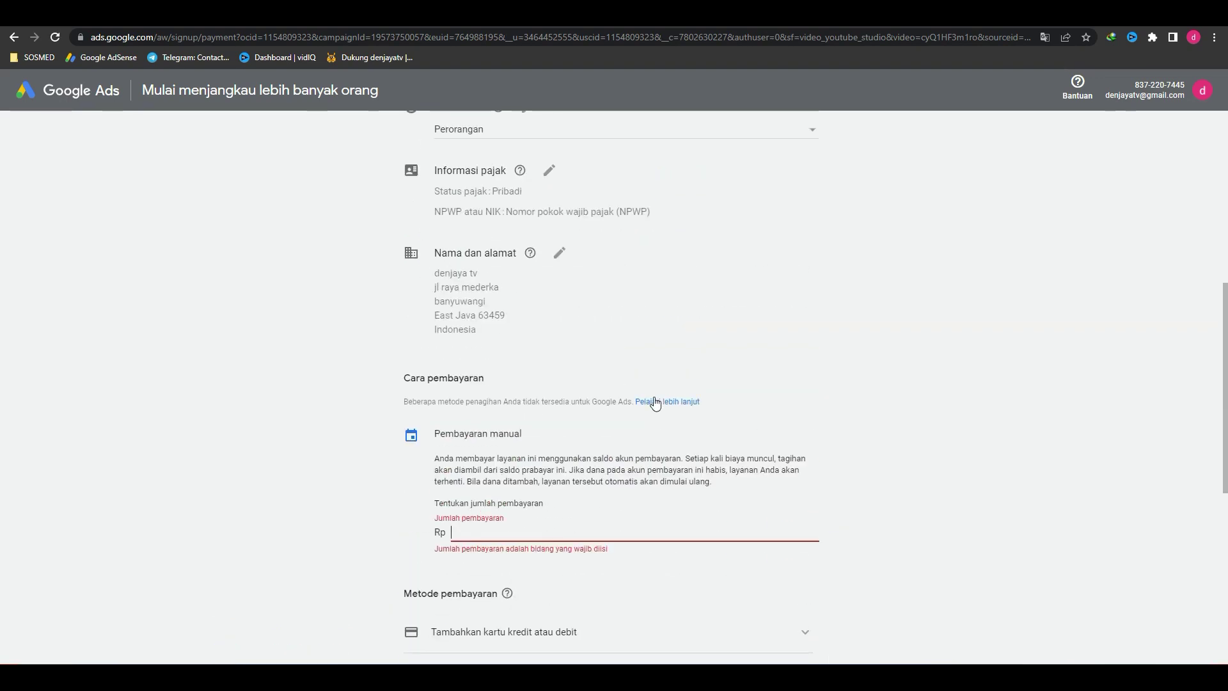
scroll(643, 408, "up", 5)
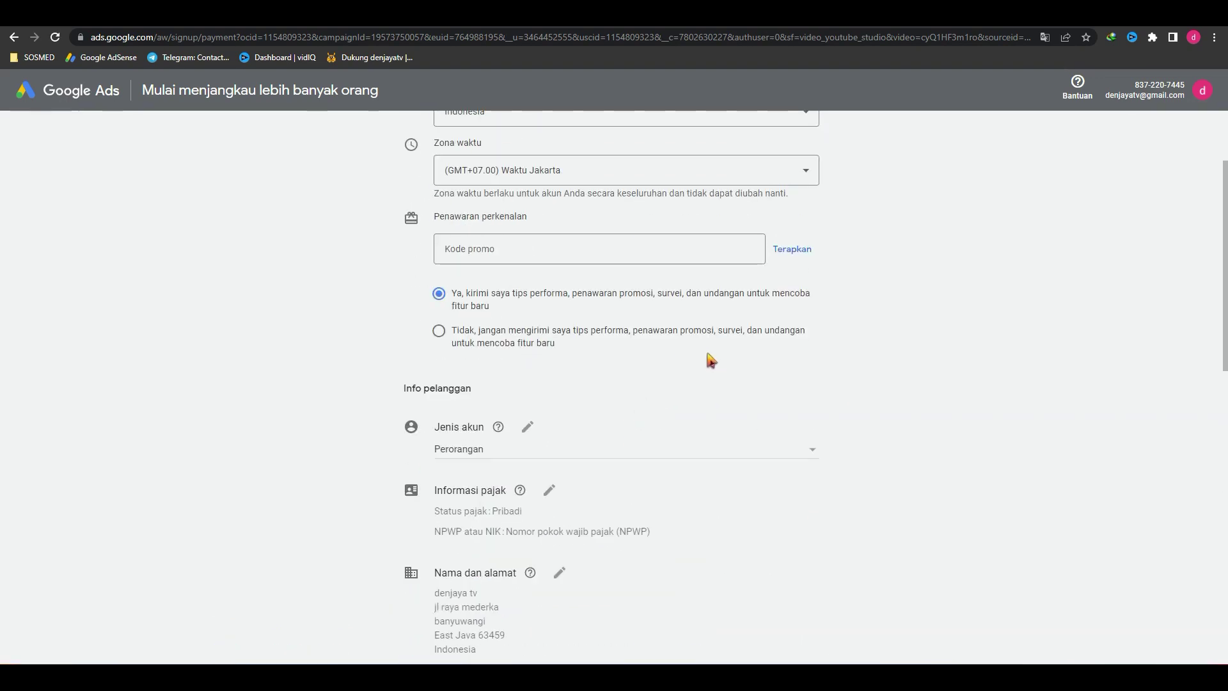
scroll(710, 360, "up", 2)
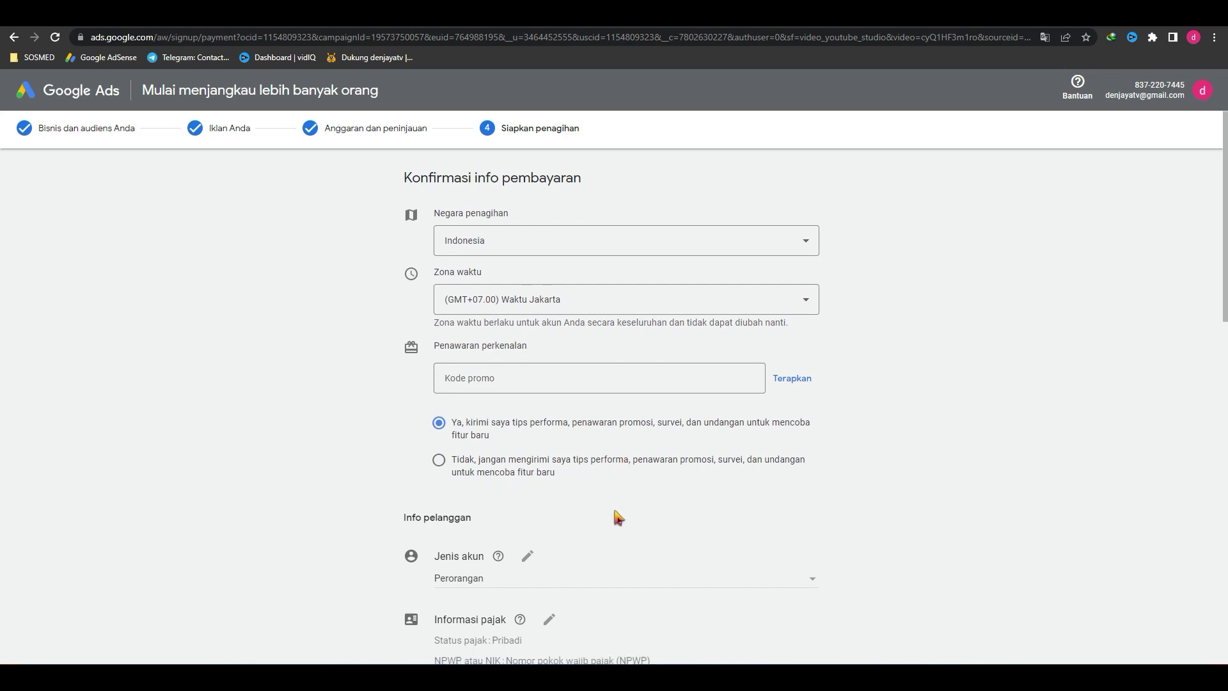
scroll(618, 516, "down", 3)
Step: Edit the tax information, setting account type to Organisasi and entering the NPWP taxpayer number
left_click(548, 432)
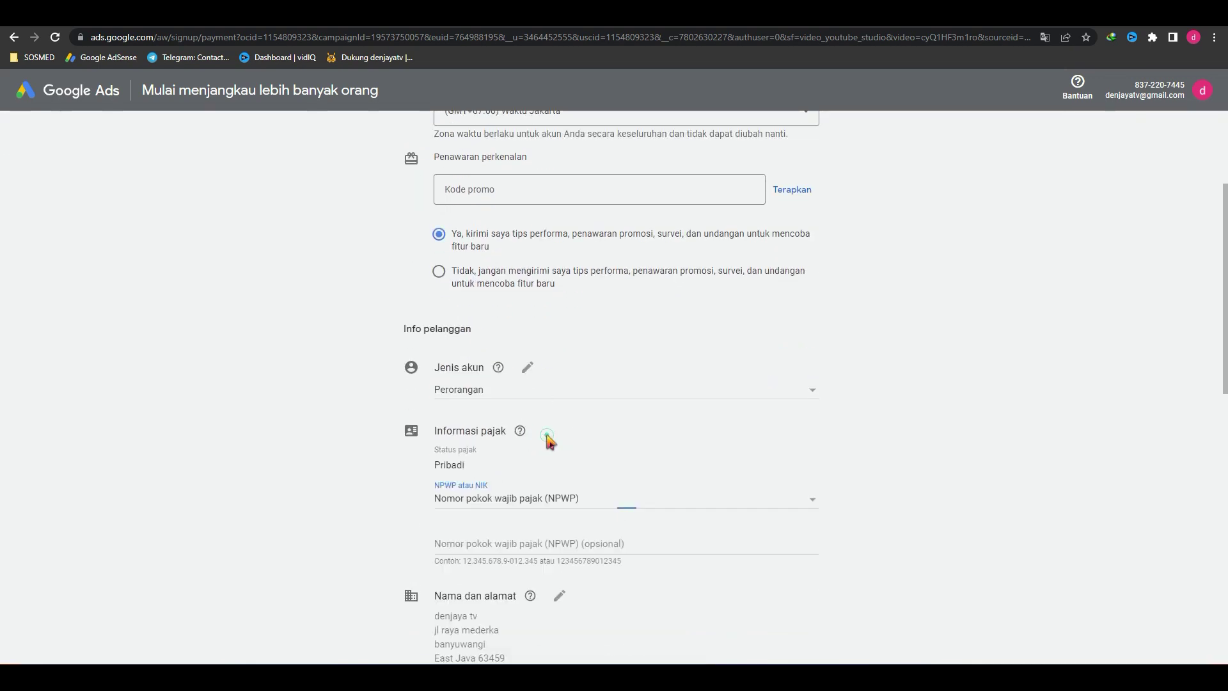
left_click(533, 543)
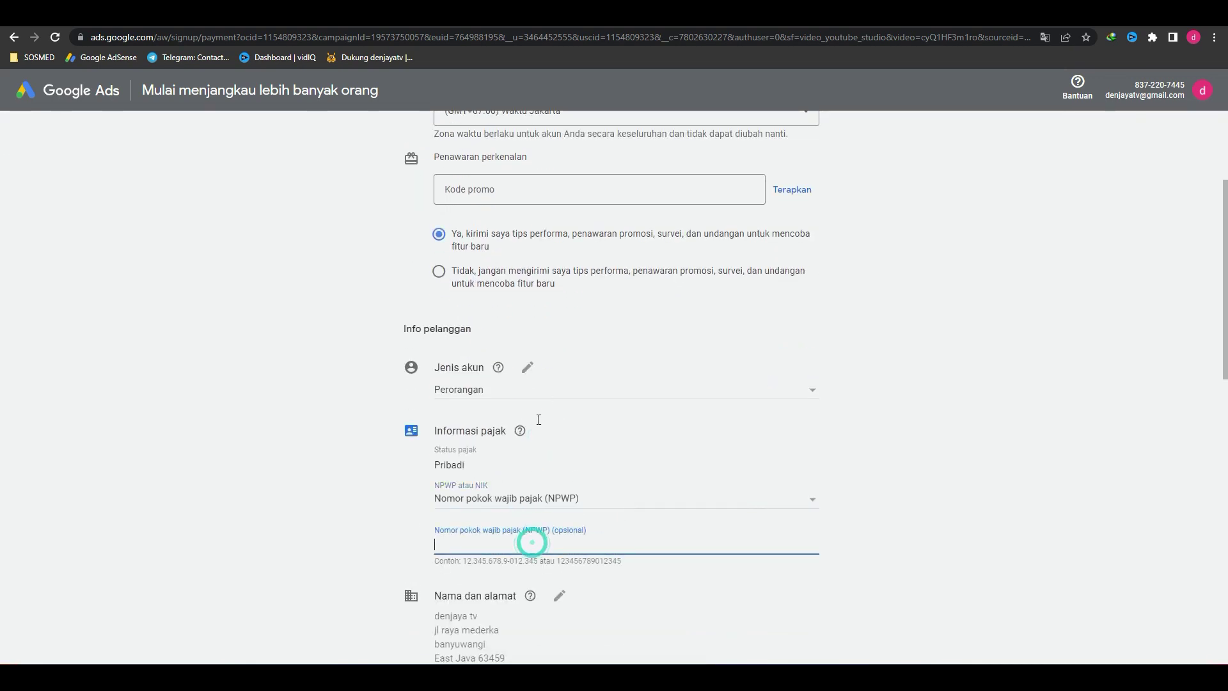
left_click(534, 391)
left_click(501, 413)
scroll(596, 439, "down", 3)
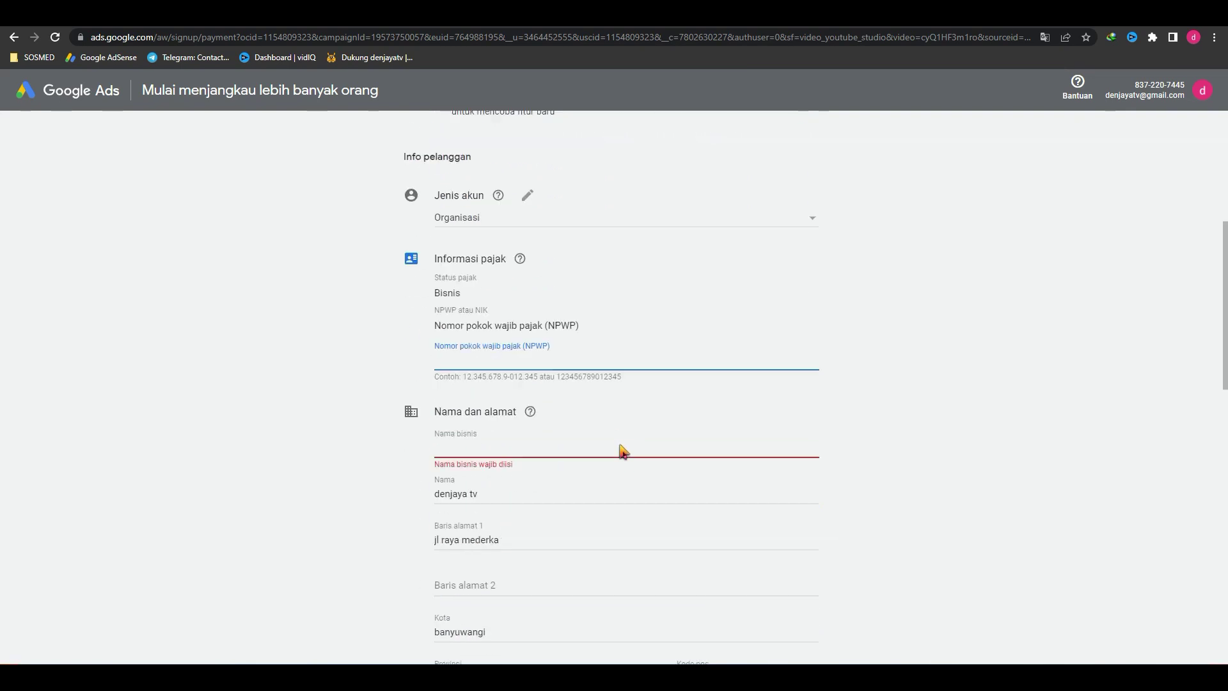
key("ctrl+a")
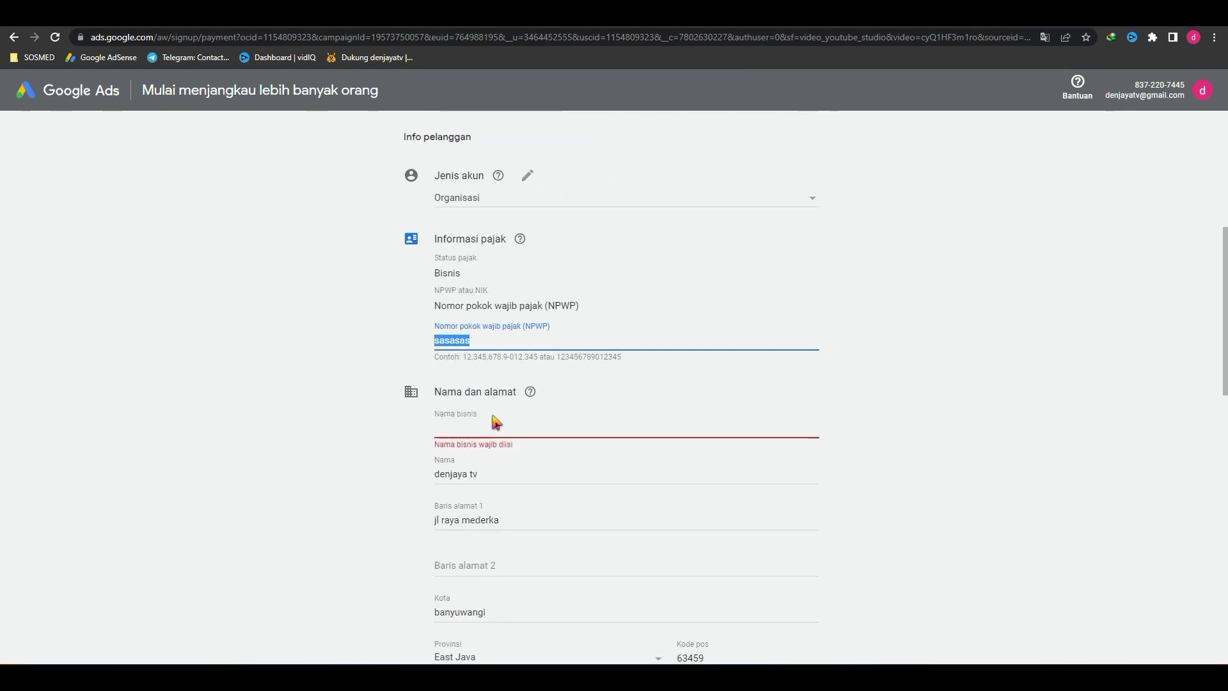
Step: Focus the required business name field and review the tax form
left_click(492, 429)
scroll(535, 397, "down", 1)
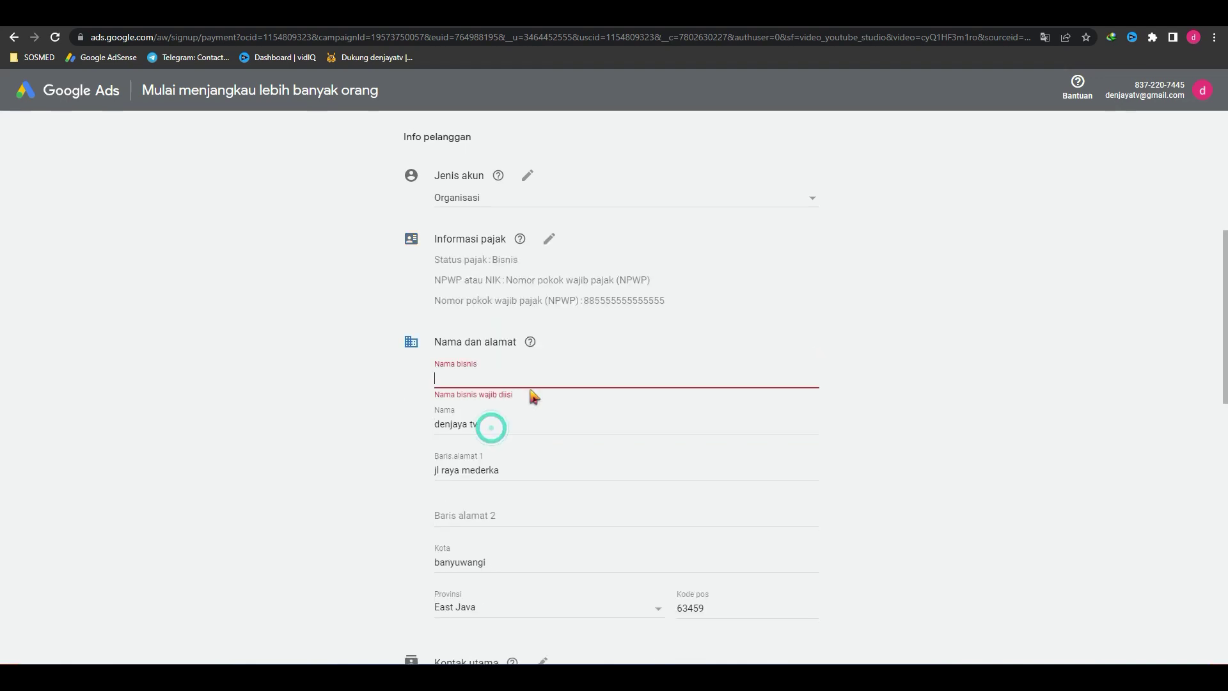
scroll(683, 431, "down", 6)
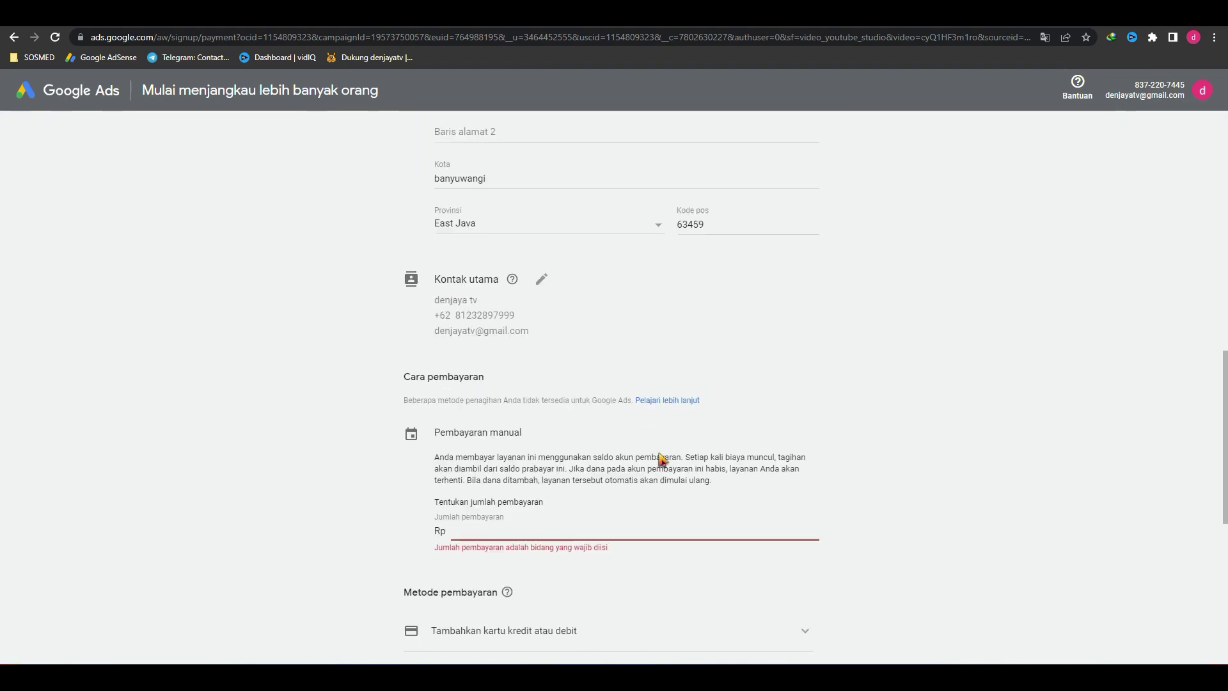
scroll(664, 466, "down", 7)
scroll(663, 466, "up", 8)
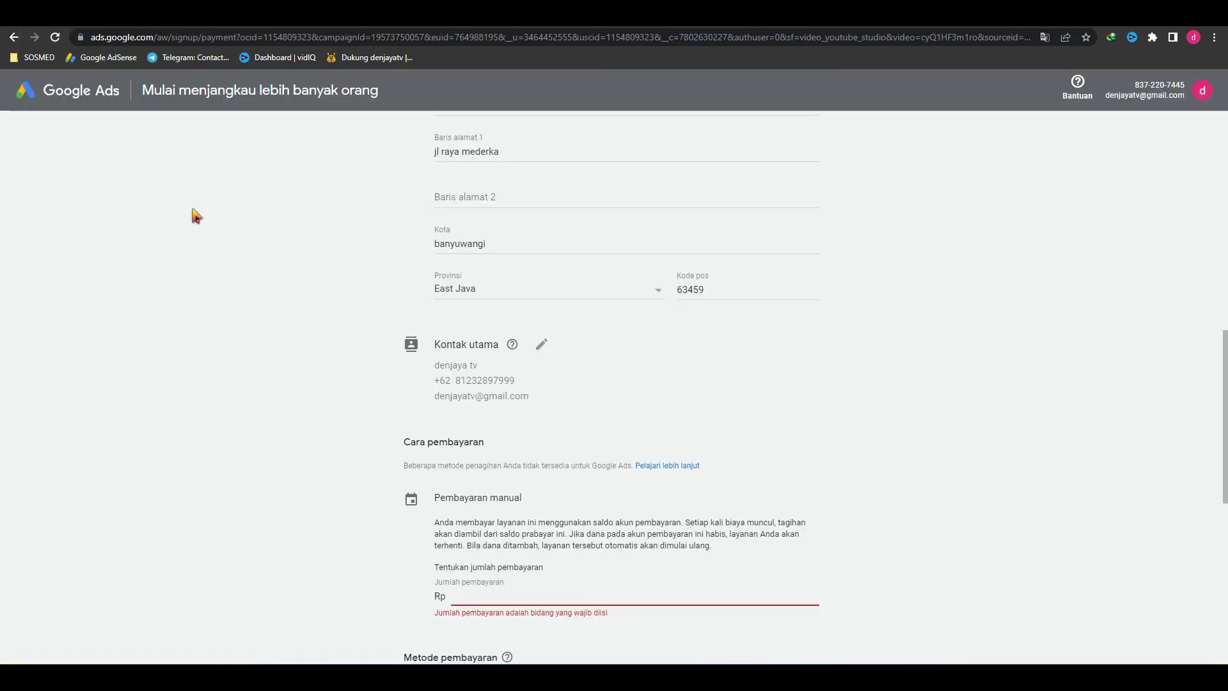
scroll(192, 230, "up", 11)
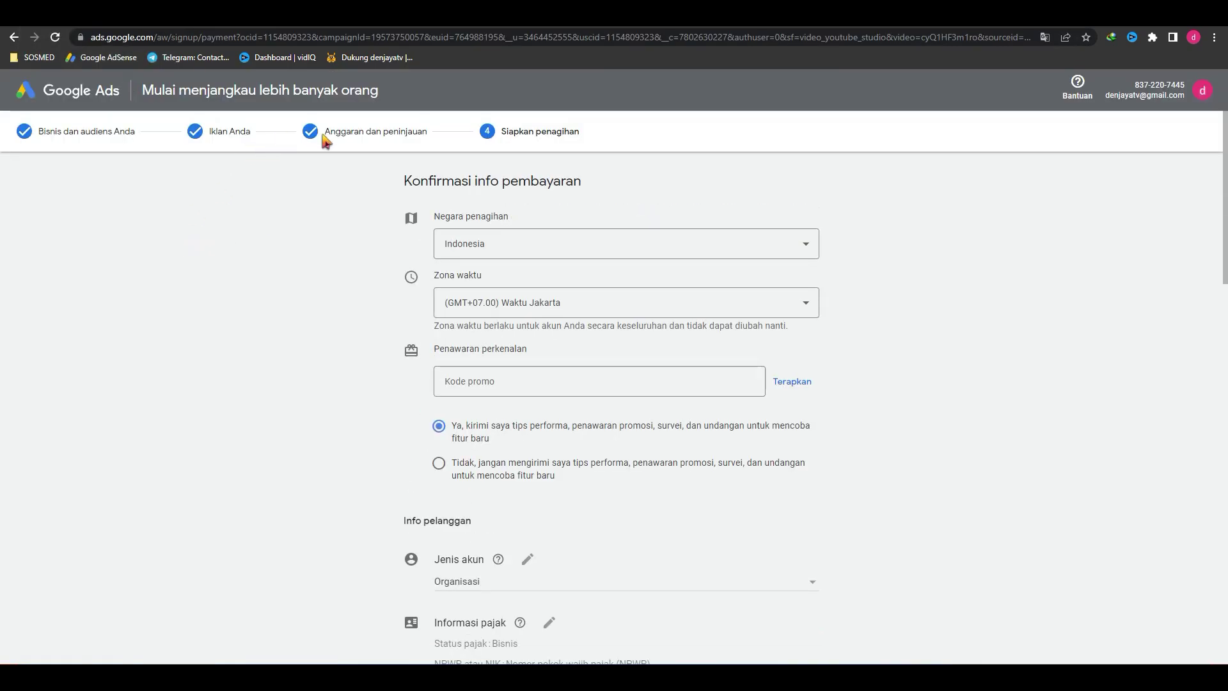
Step: Go back to the business and audience step, then close the tab to reach YouTube Studio
left_click(237, 132)
scroll(560, 495, "down", 10)
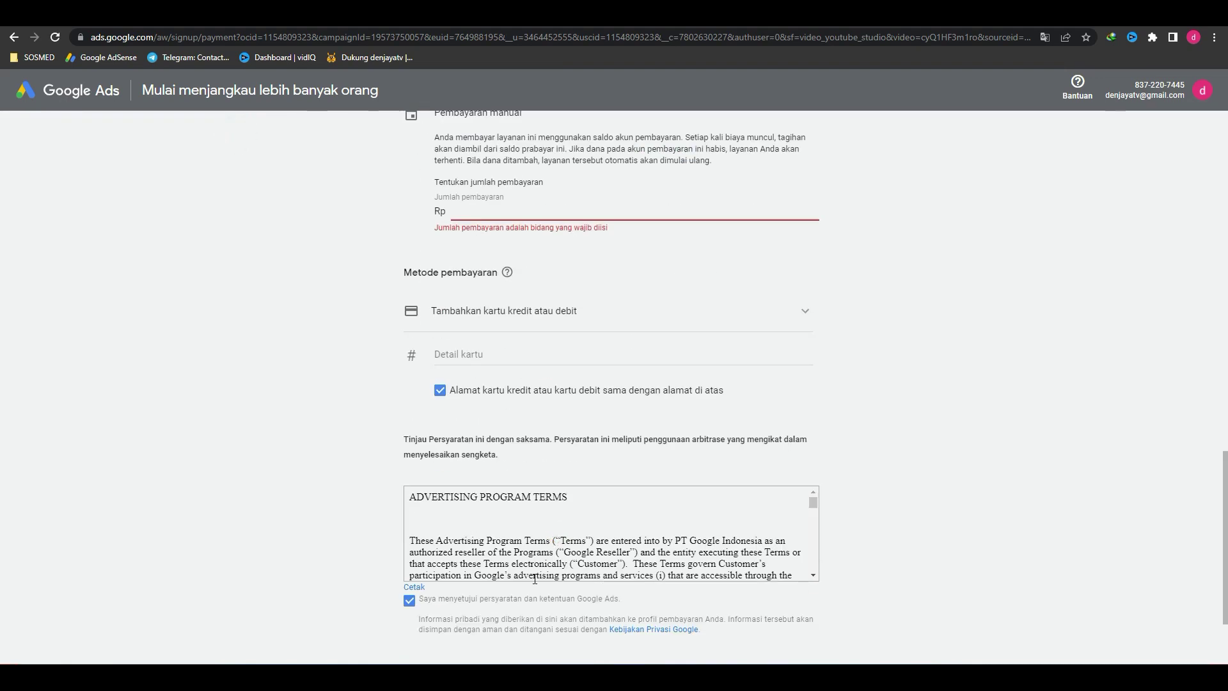
scroll(560, 496, "down", 6)
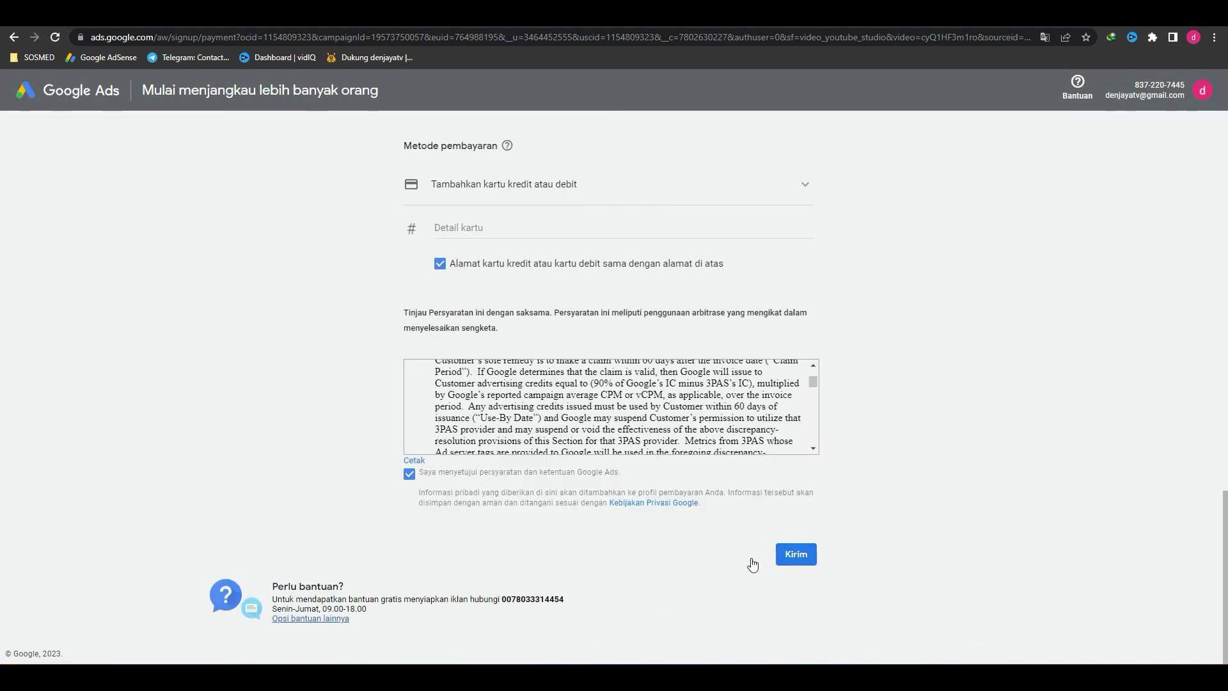
scroll(493, 551, "up", 10)
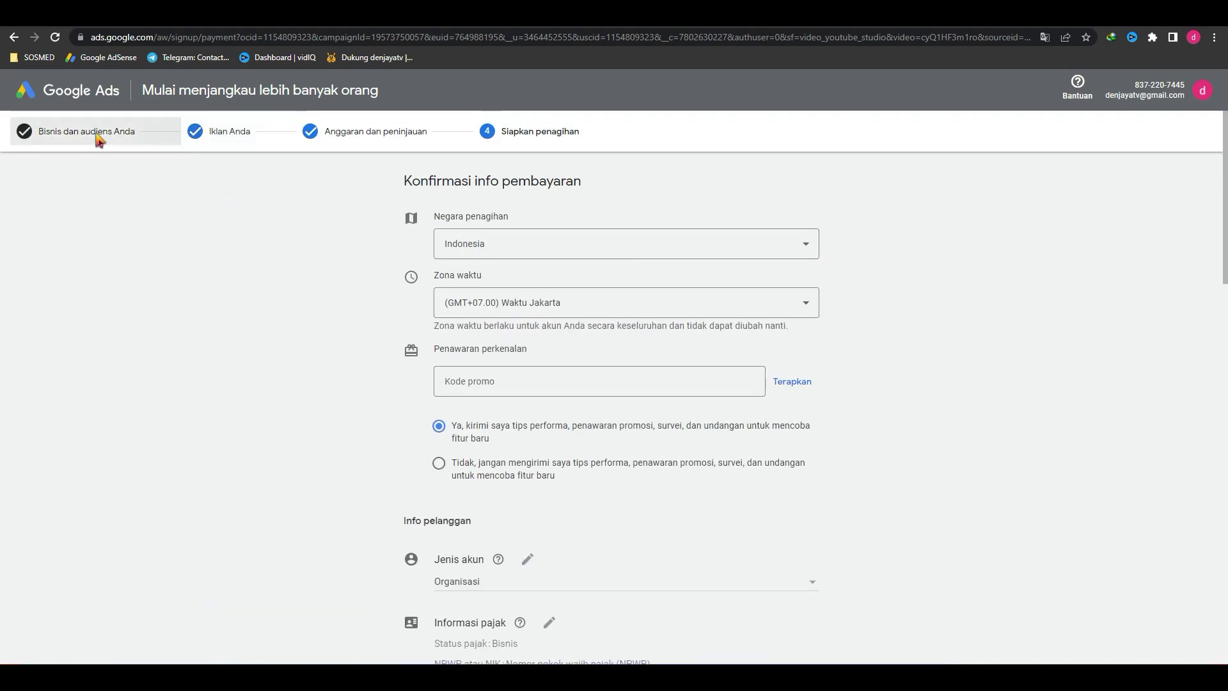
left_click(99, 135)
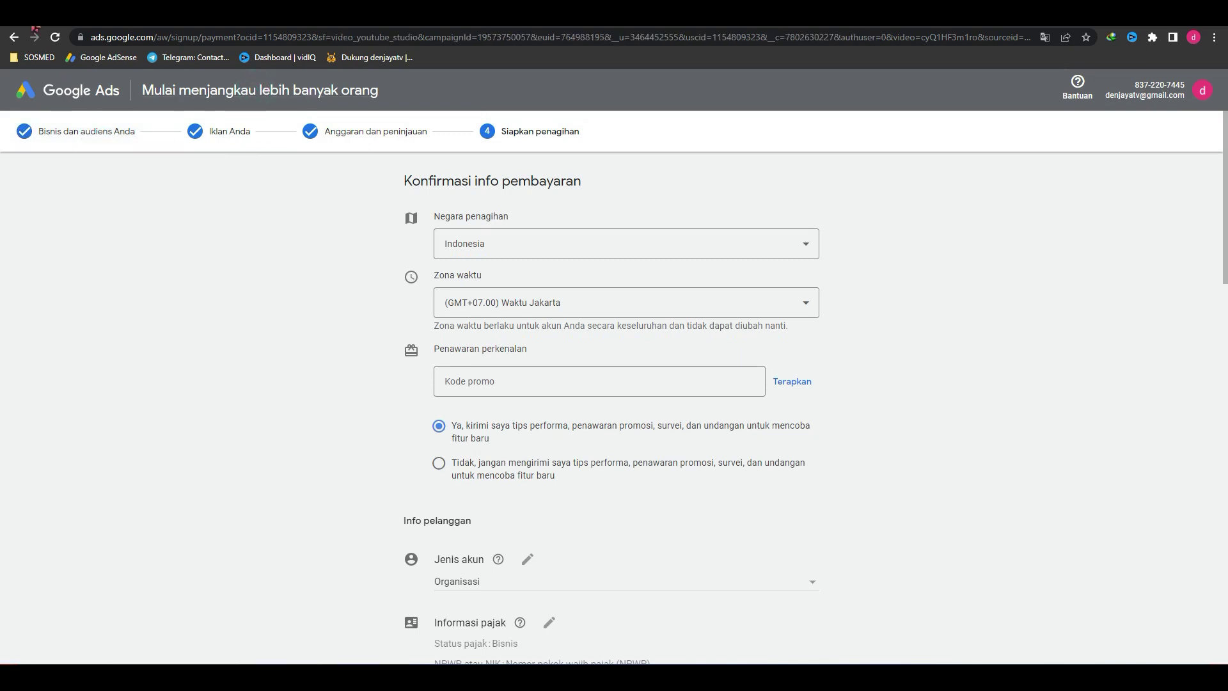
key("ctrl+w")
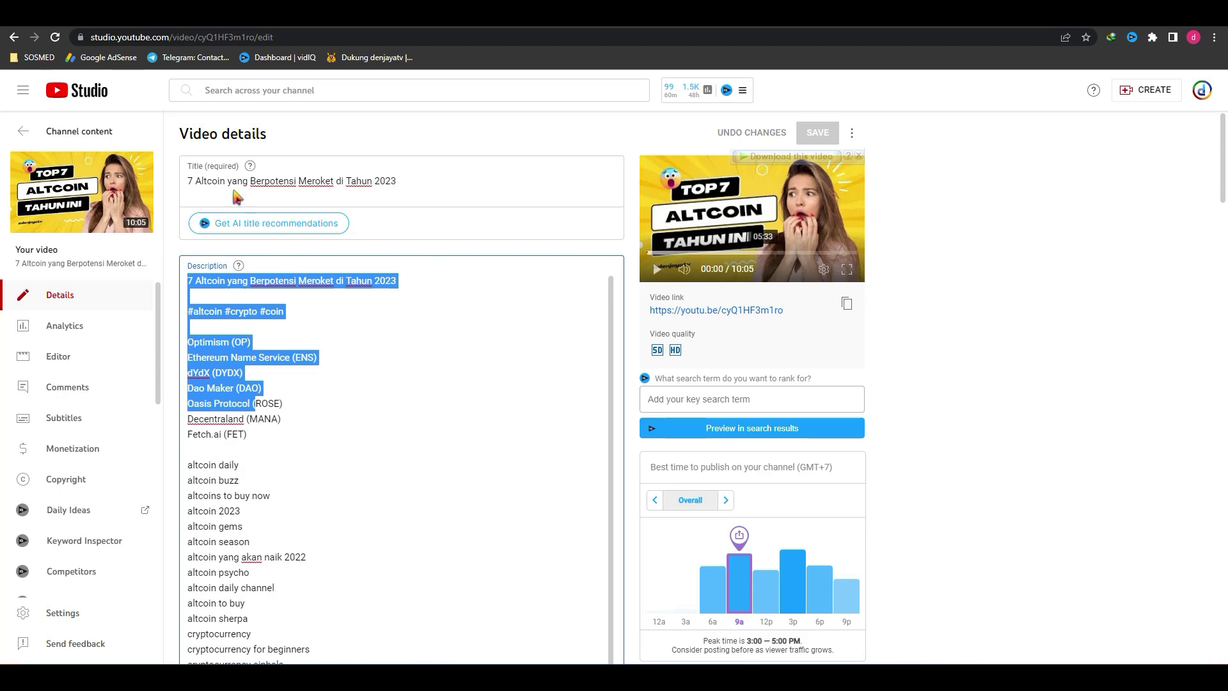
Step: Choose Promote from the 7 Altcoin video's three-dot menu in YouTube Studio
scroll(904, 348, "down", 5)
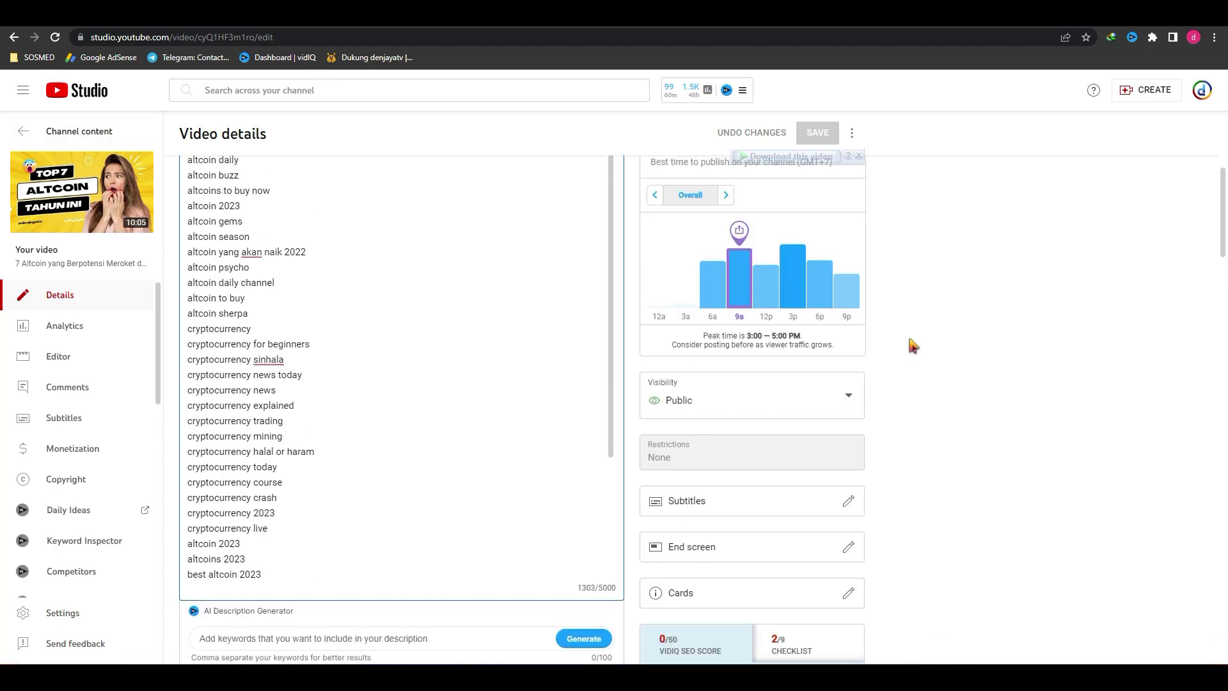
scroll(907, 346, "up", 5)
left_click(852, 133)
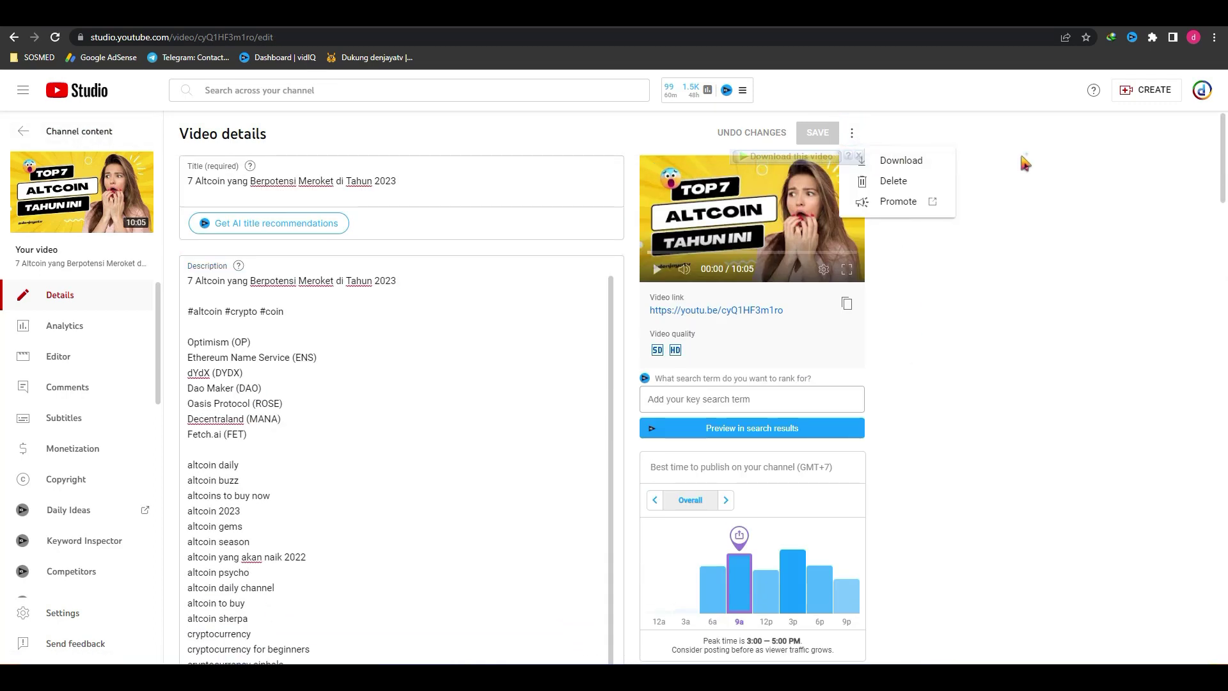
left_click(1026, 155)
left_click(853, 133)
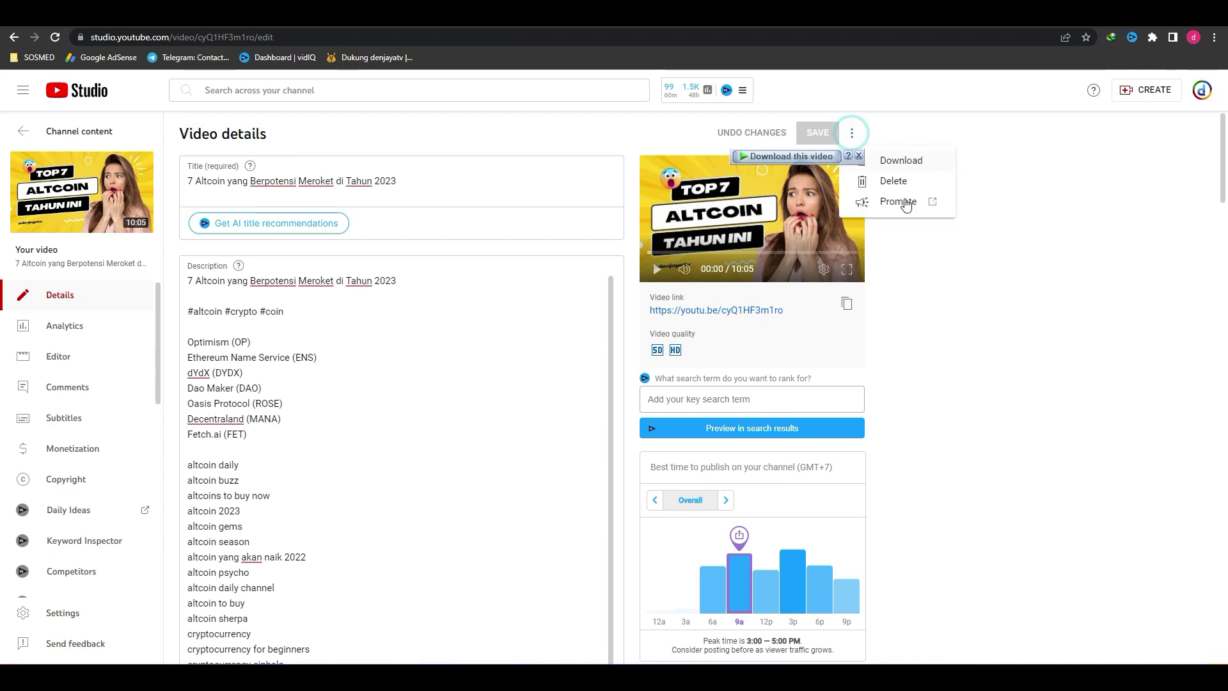
left_click(899, 201)
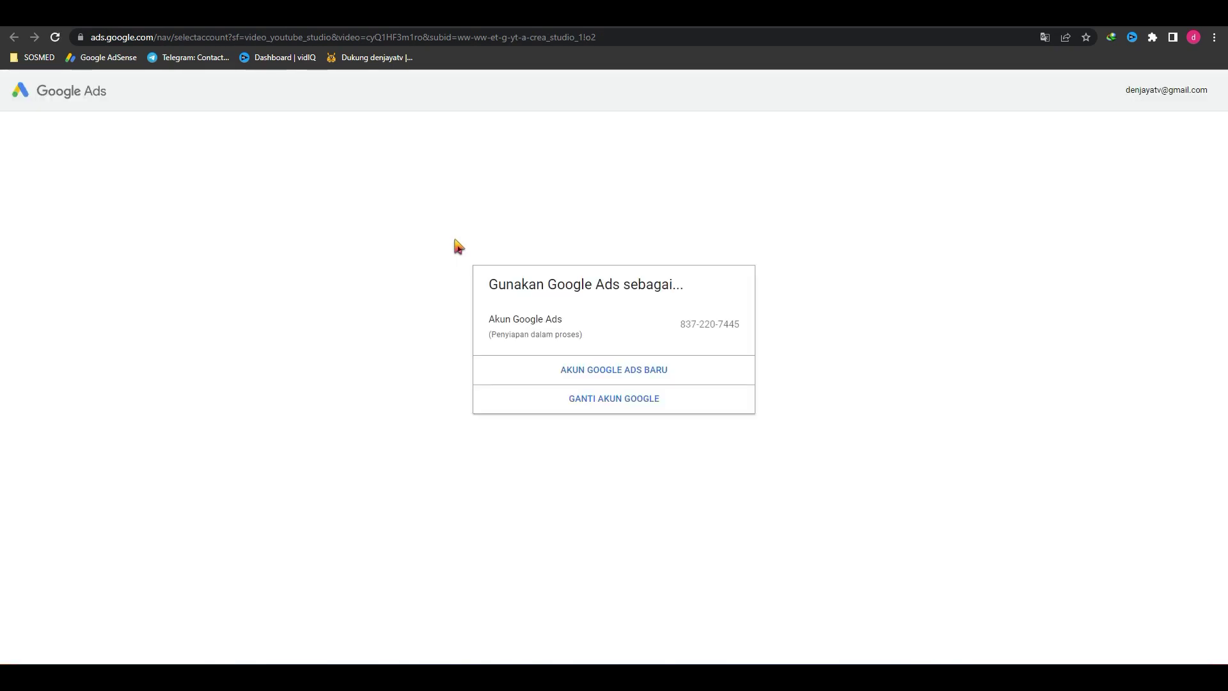
Step: Pick AKUN GOOGLE ADS BARU and confirm Buat akun baru in the setup dialog
left_click(603, 372)
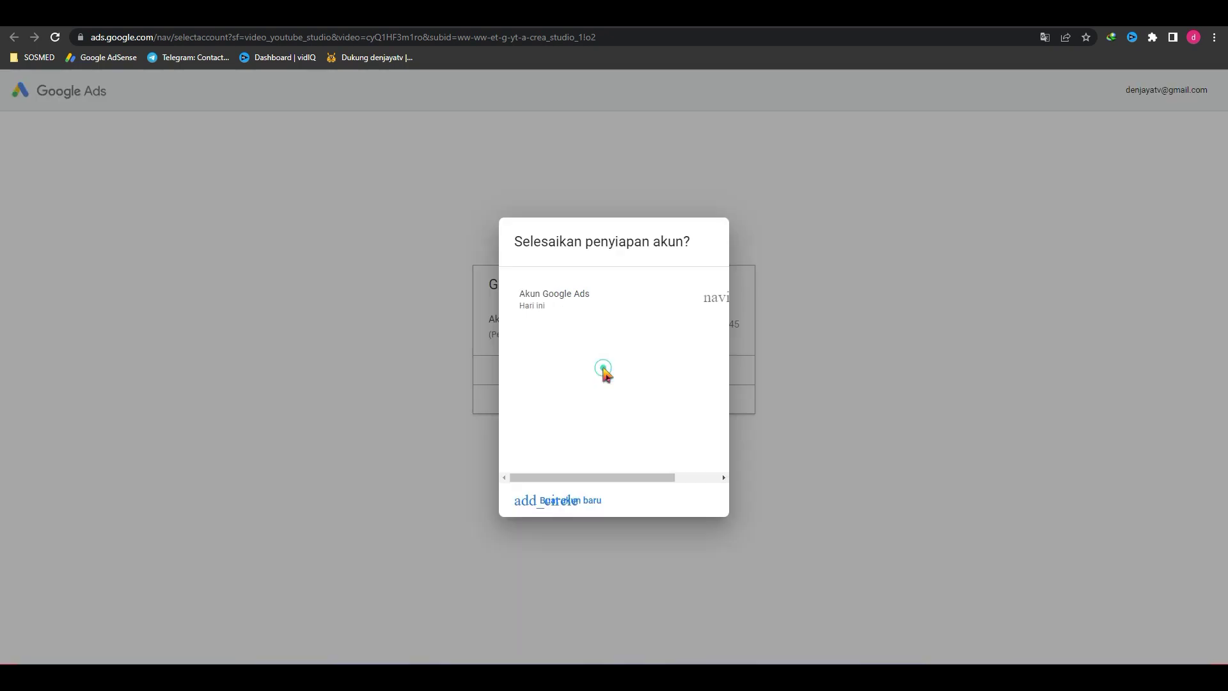
left_click(571, 494)
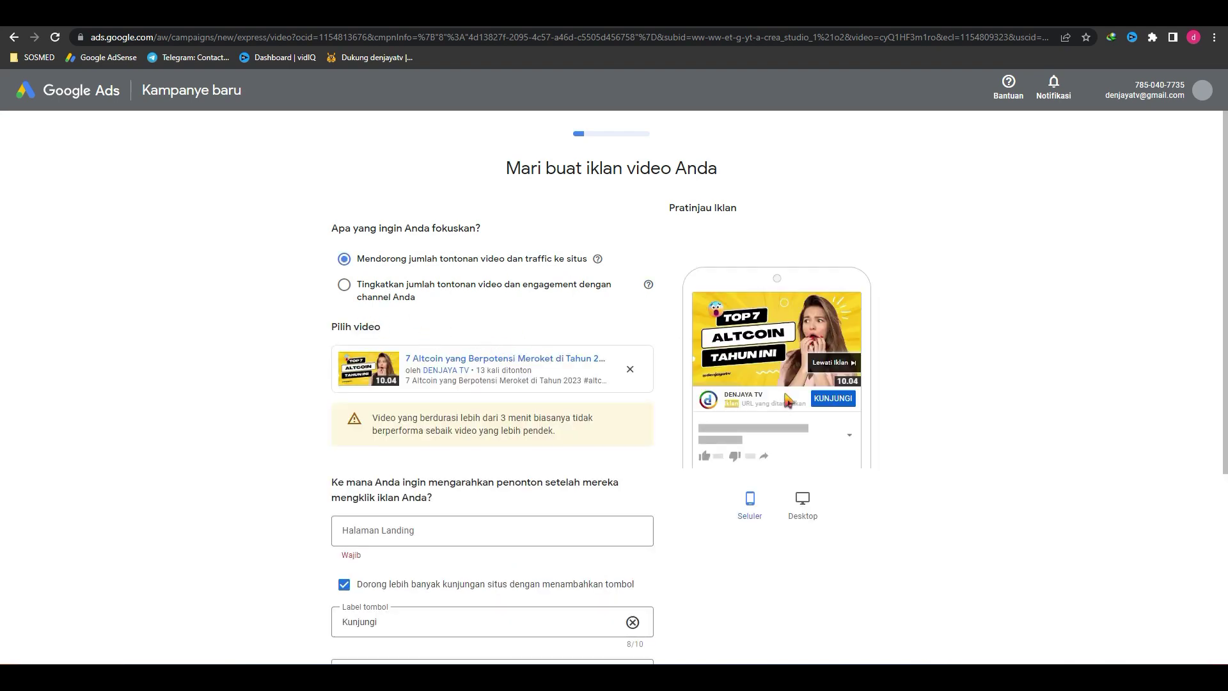
Step: Aim the video ad at channel views and engagement
scroll(789, 400, "down", 4)
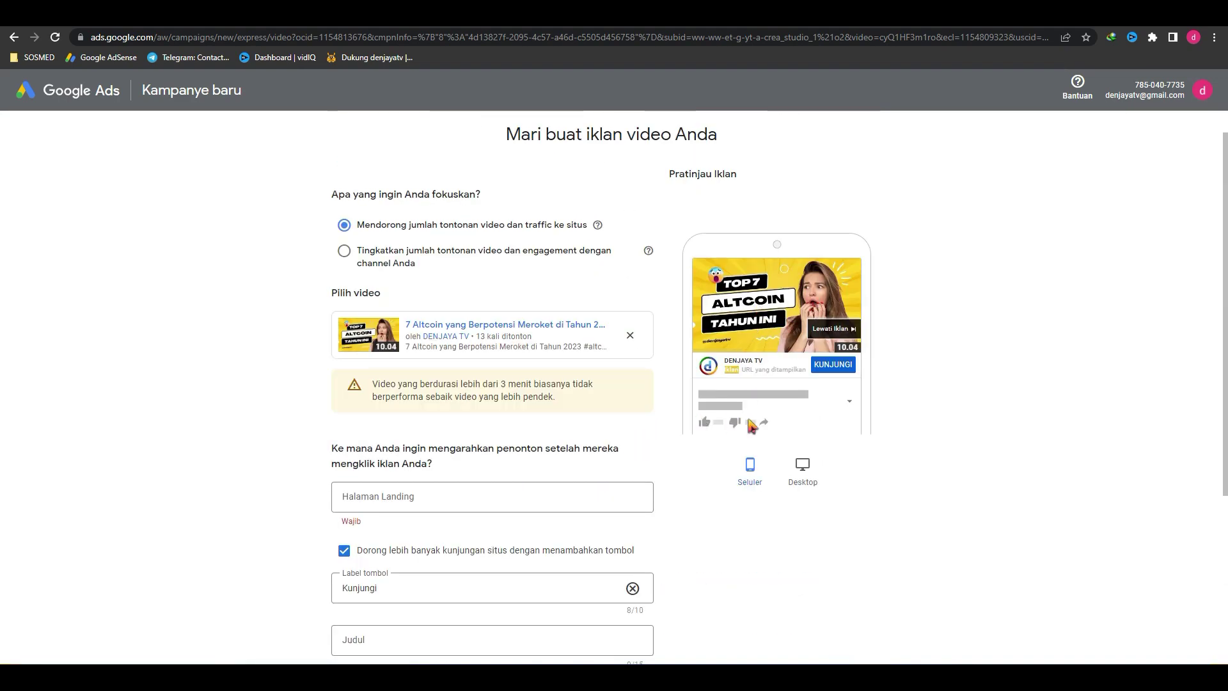
scroll(751, 427, "down", 4)
left_click(412, 241)
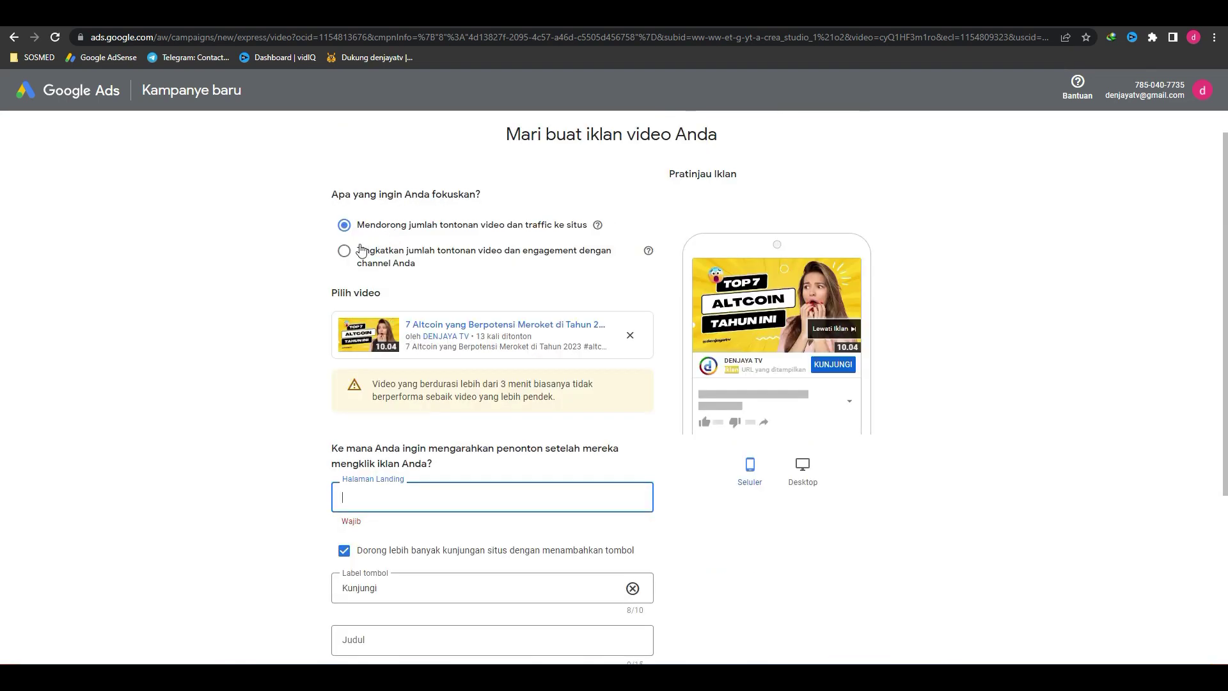
left_click(346, 252)
Step: Fill the descriptions with 'Tonton Video saya untuk detailnya' and 'Jangan Lupa Subscribe dan Like'
scroll(548, 321, "down", 3)
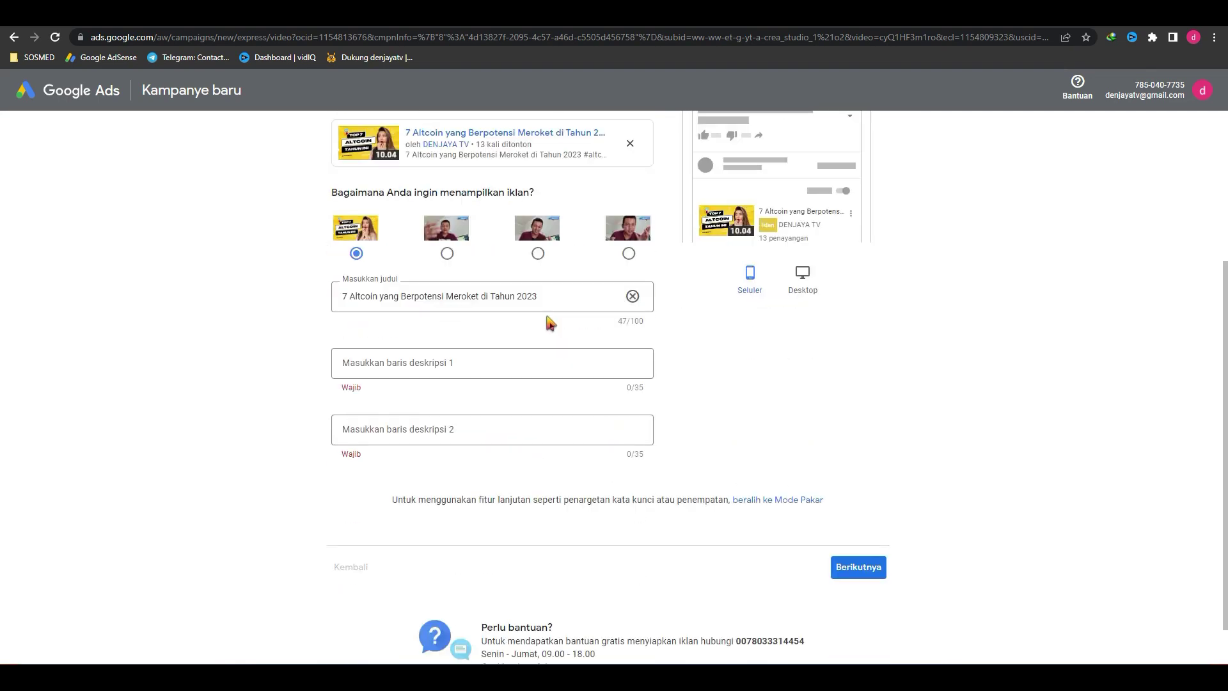
left_click(455, 362)
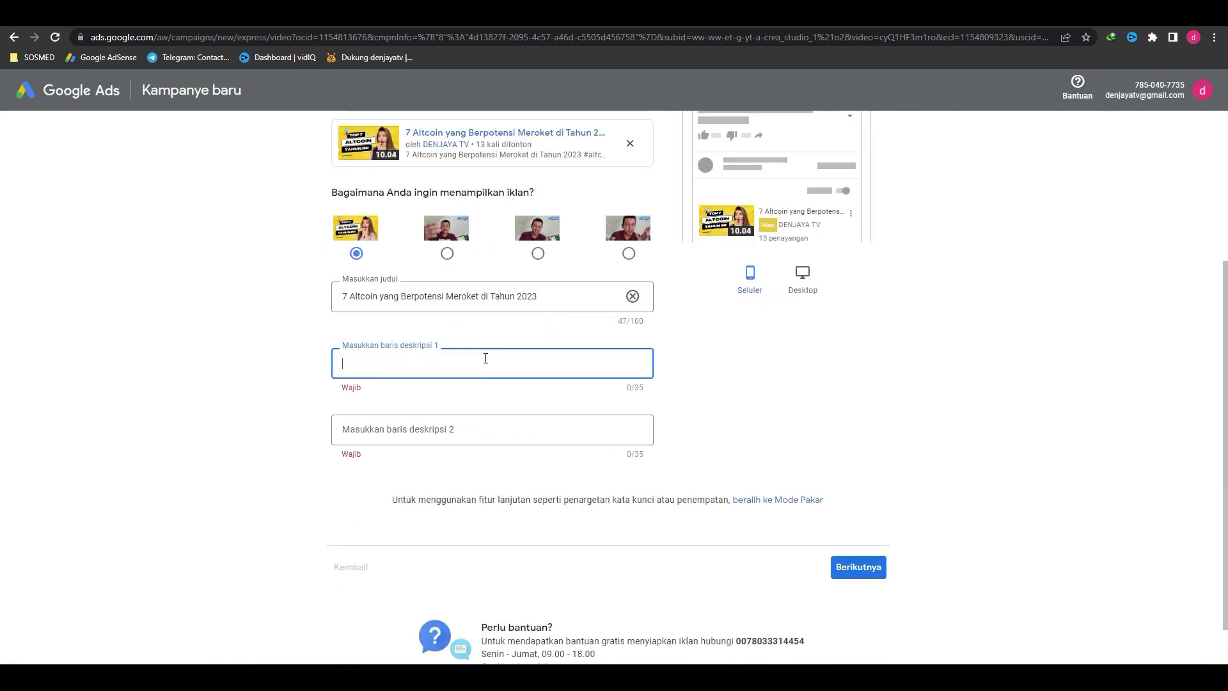
type("To")
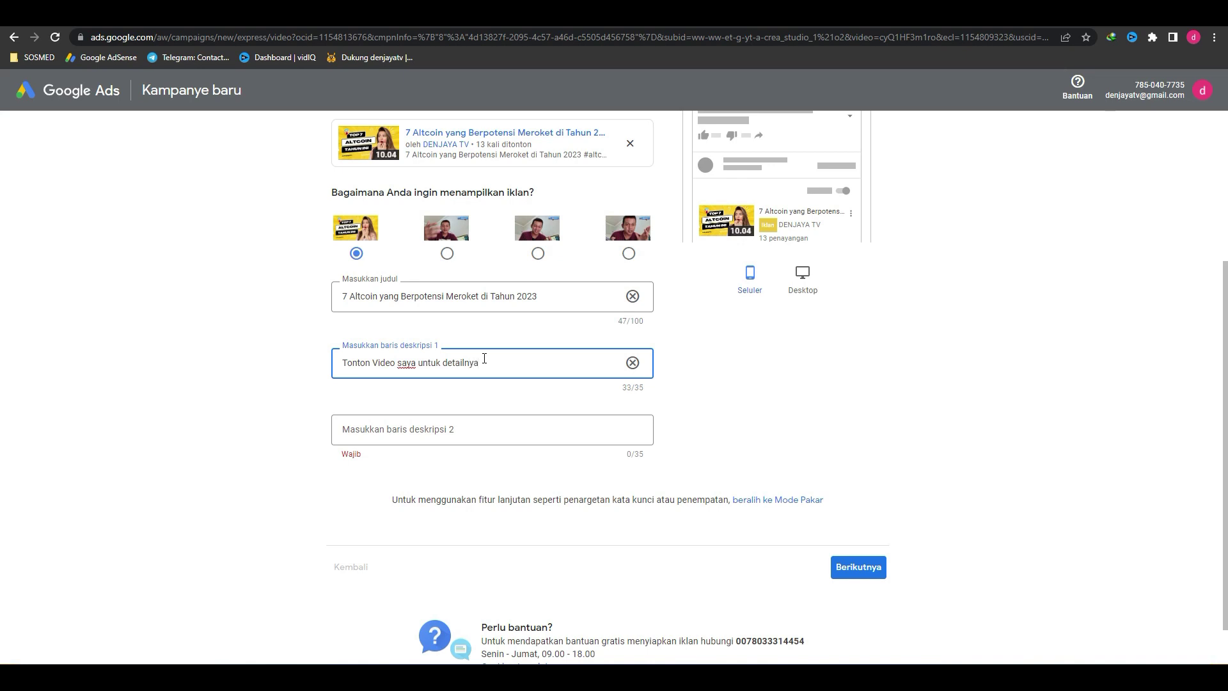
left_click(414, 438)
type("Jangan Lupa Subscribe dan Like")
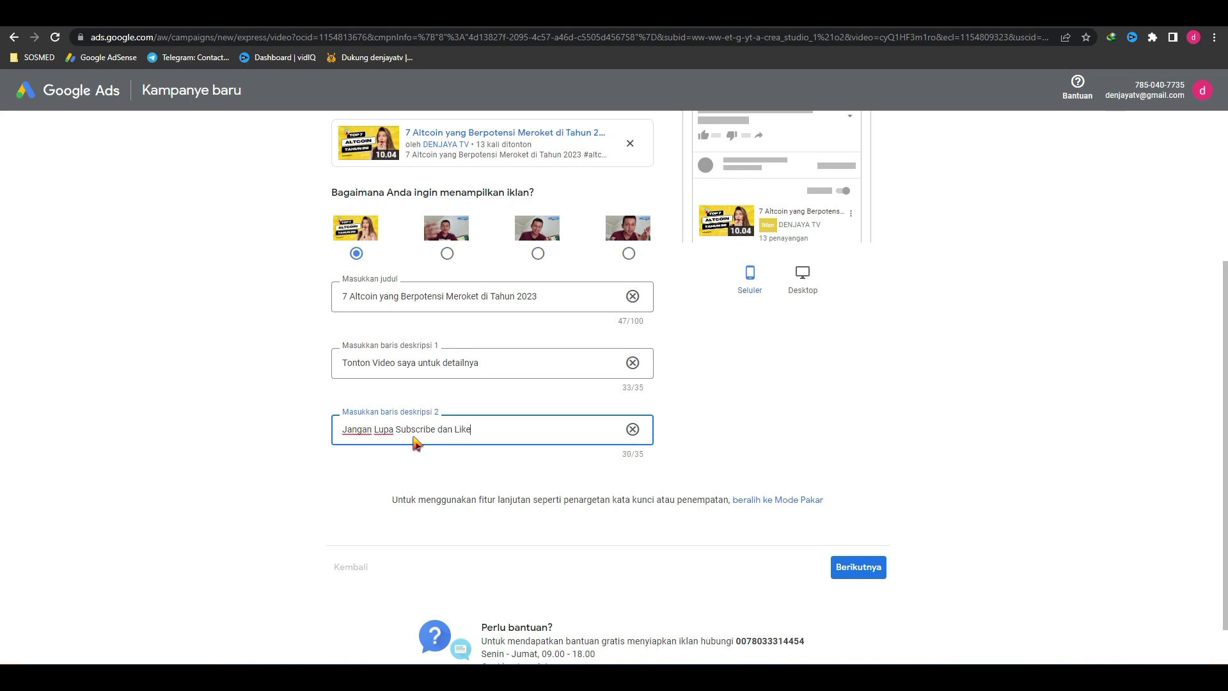
left_click(822, 397)
scroll(821, 400, "up", 4)
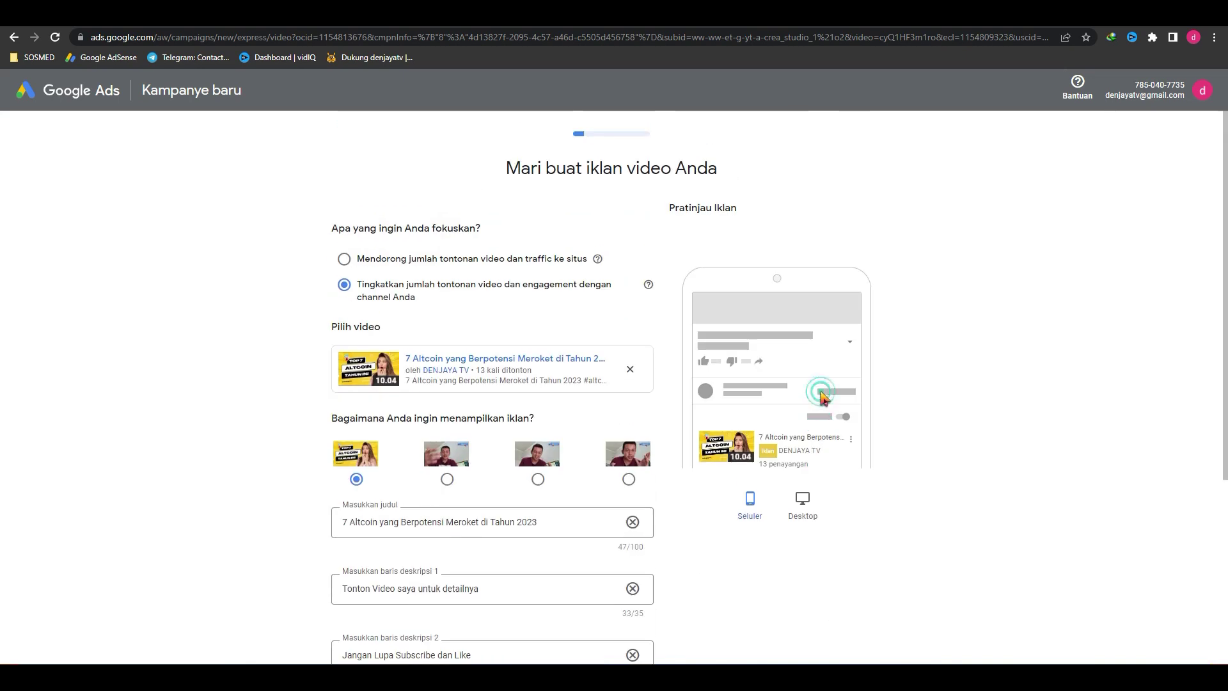
Step: Check the ad in the Desktop preview, then advance to the location and language step
left_click(804, 506)
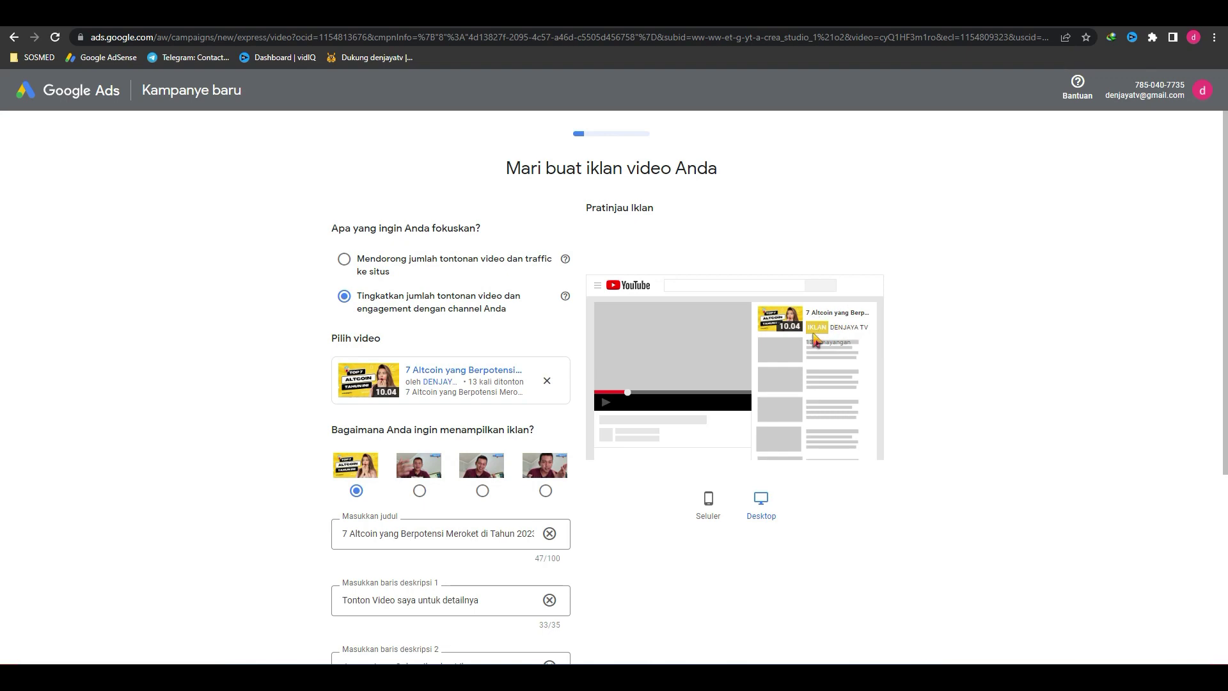
scroll(838, 536, "down", 4)
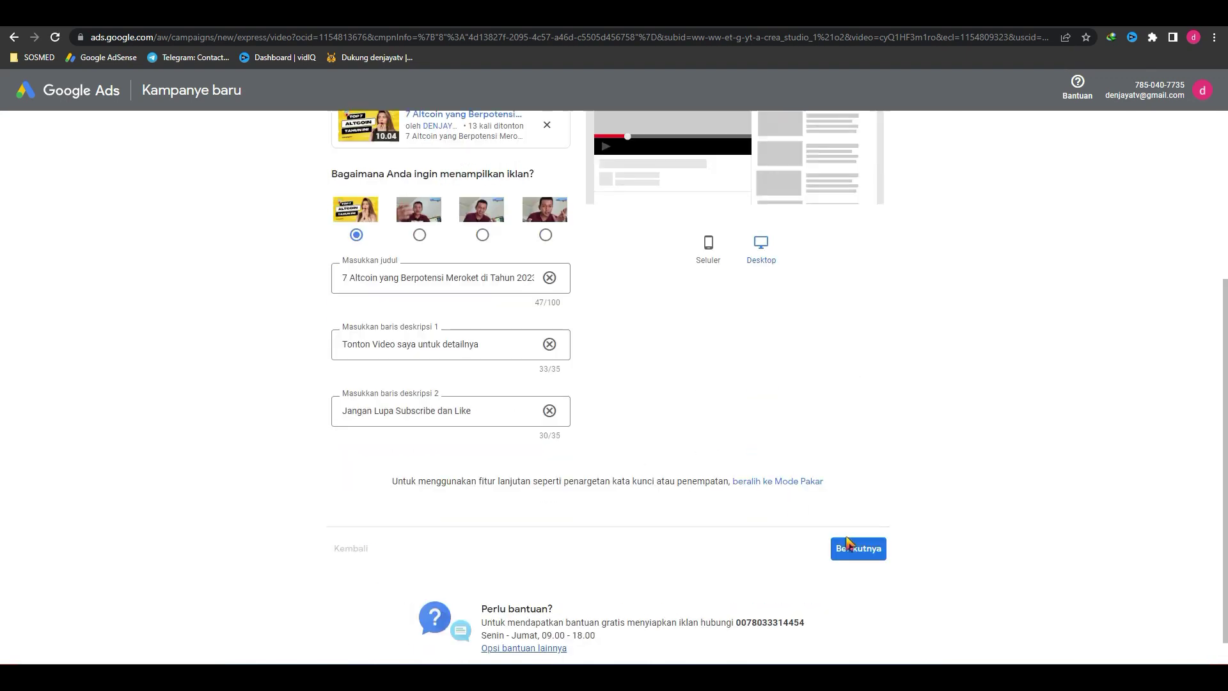
left_click(867, 554)
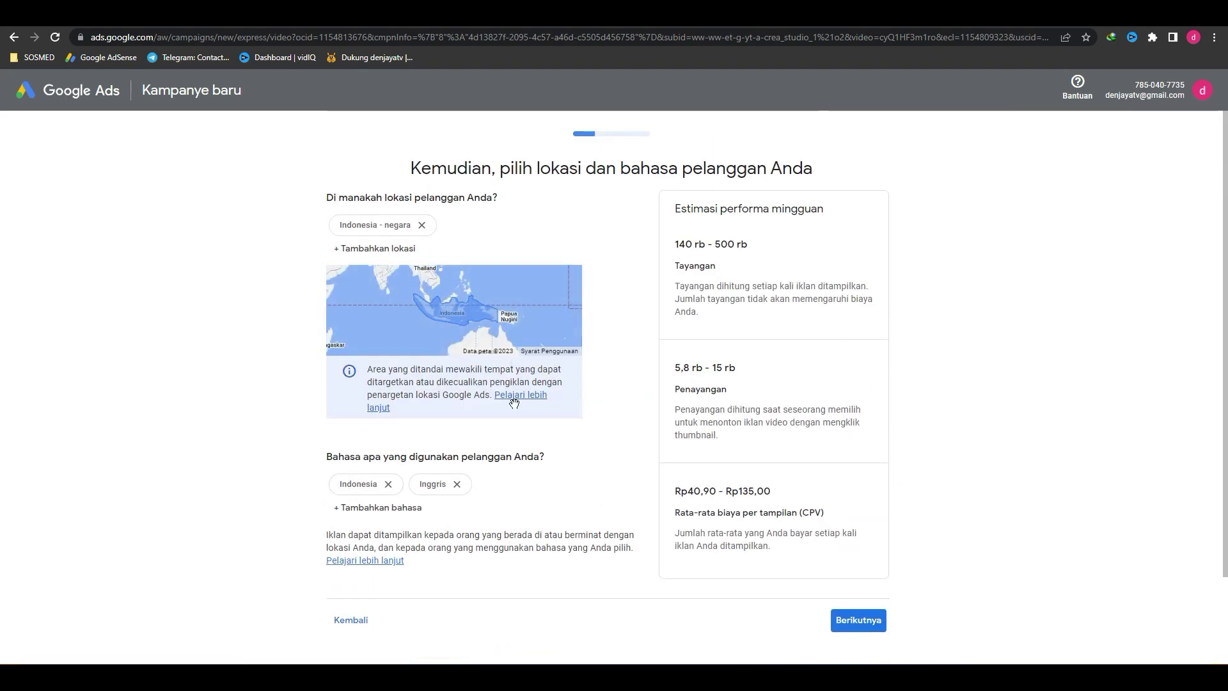
Step: Keep Indonesia as the location with Indonesian and English languages and continue
scroll(540, 435, "down", 2)
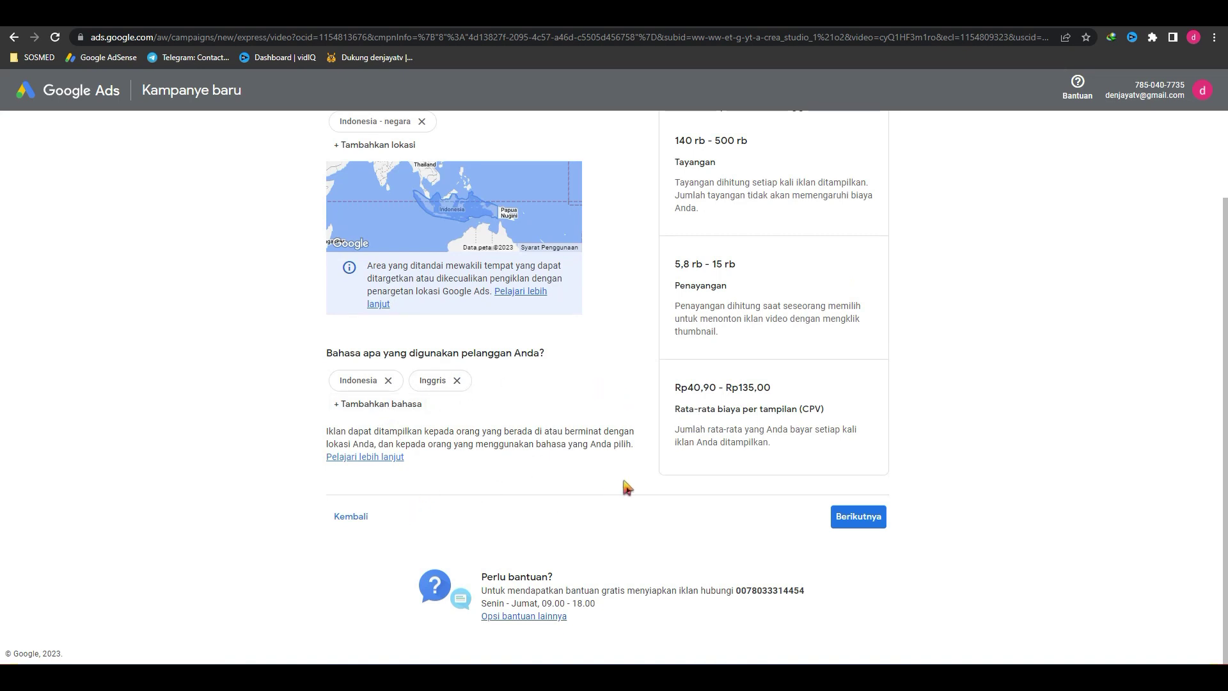
scroll(626, 488, "up", 2)
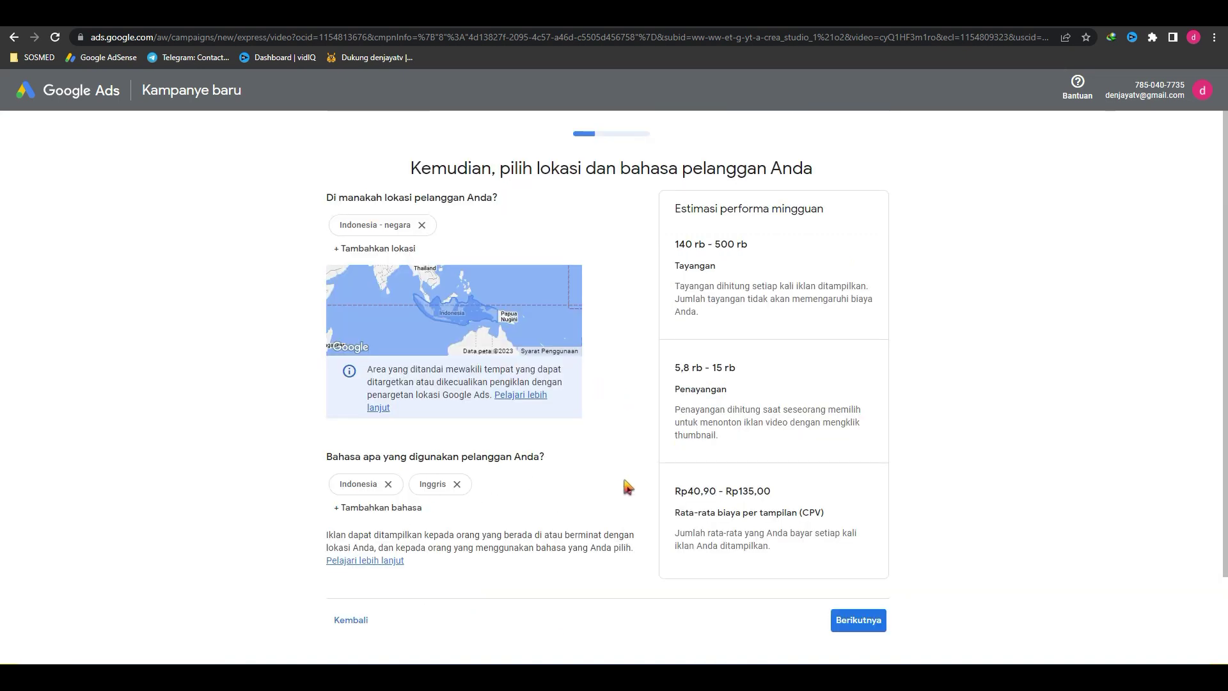
left_click(856, 619)
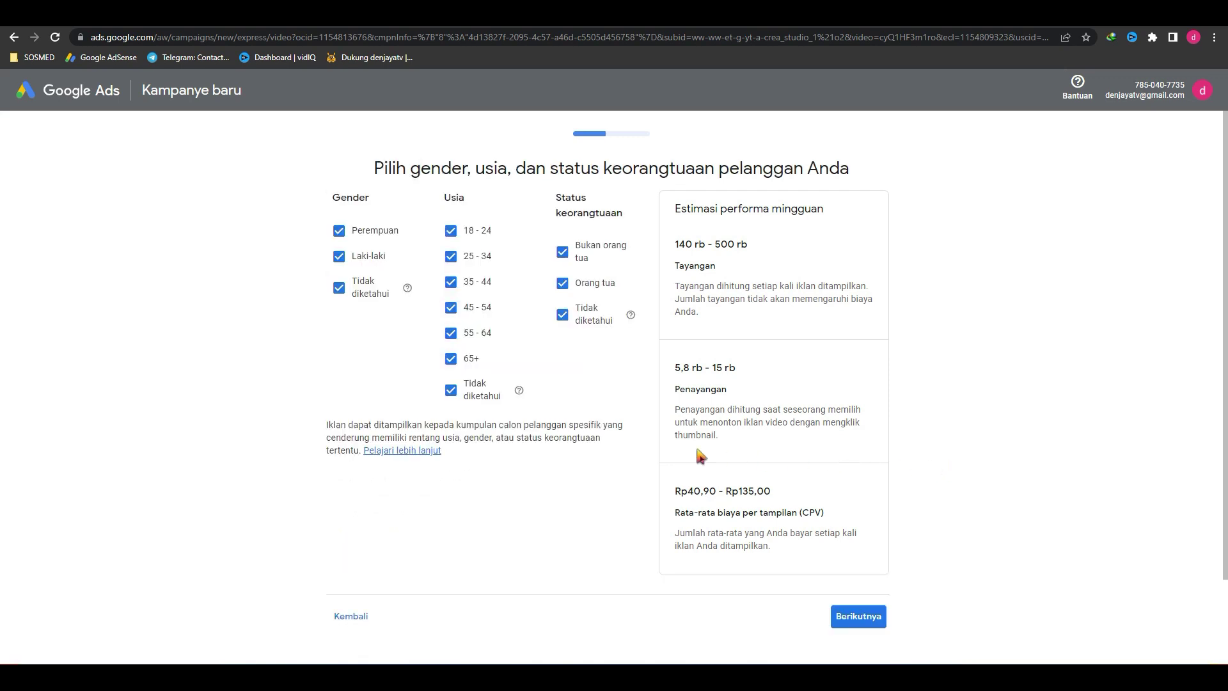
Step: Review the weekly impression and average cost-per-view estimates, keeping all demographics, then continue
left_click_drag(689, 209, 816, 210)
triple_click(688, 249)
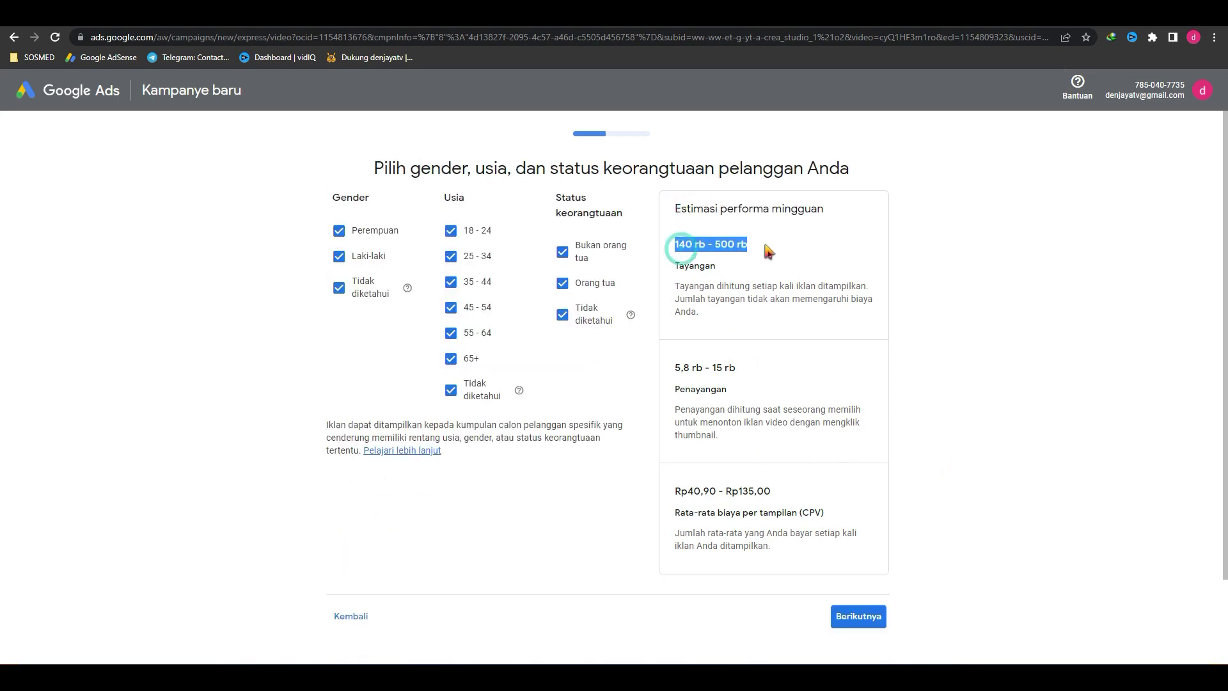
double_click(703, 388)
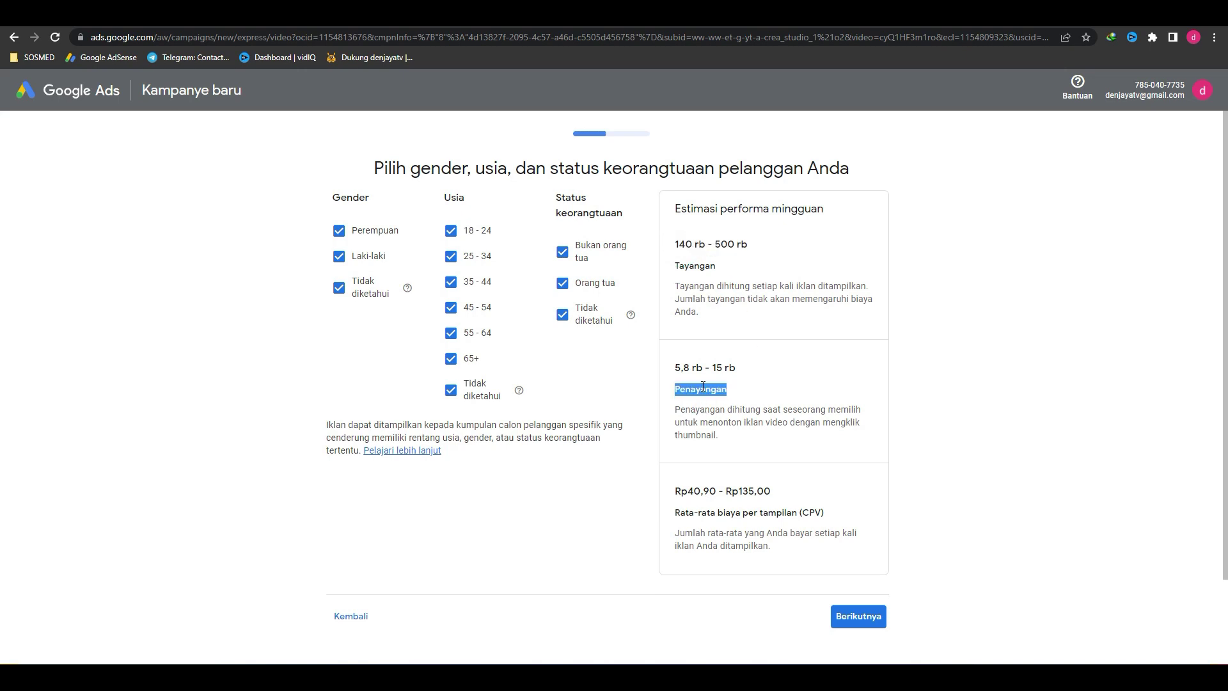
left_click(723, 421)
left_click(863, 421)
left_click_drag(684, 493, 844, 493)
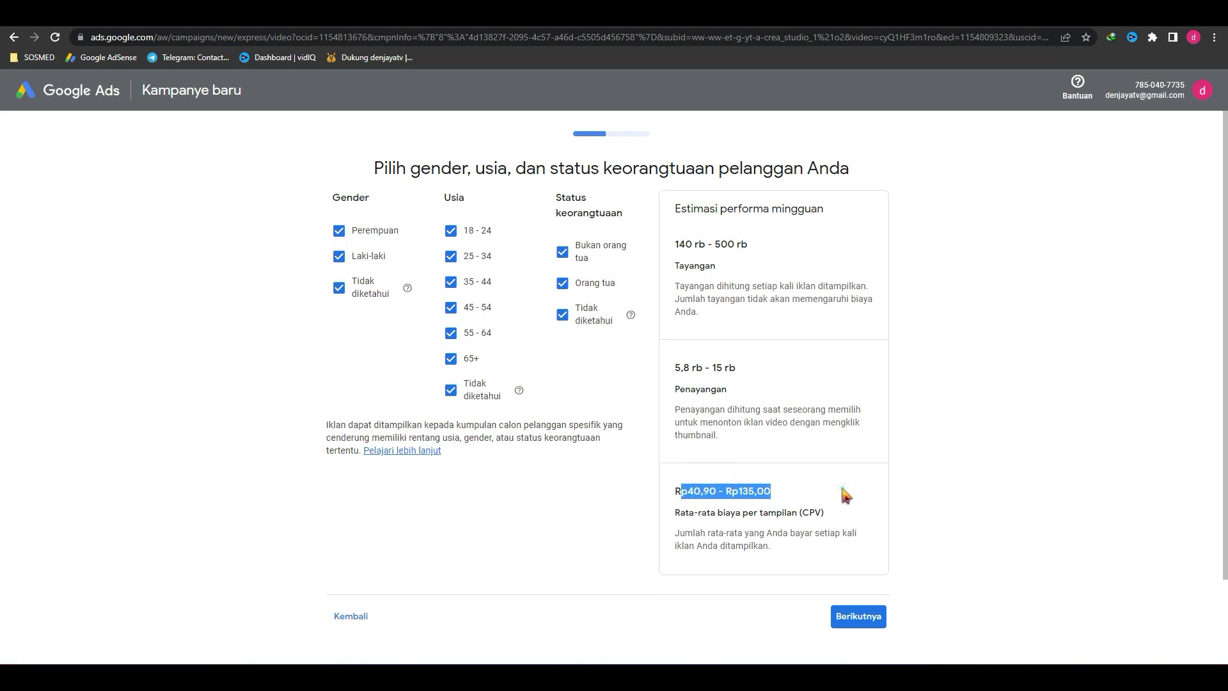
left_click(842, 489)
left_click_drag(725, 512, 799, 512)
left_click(860, 512)
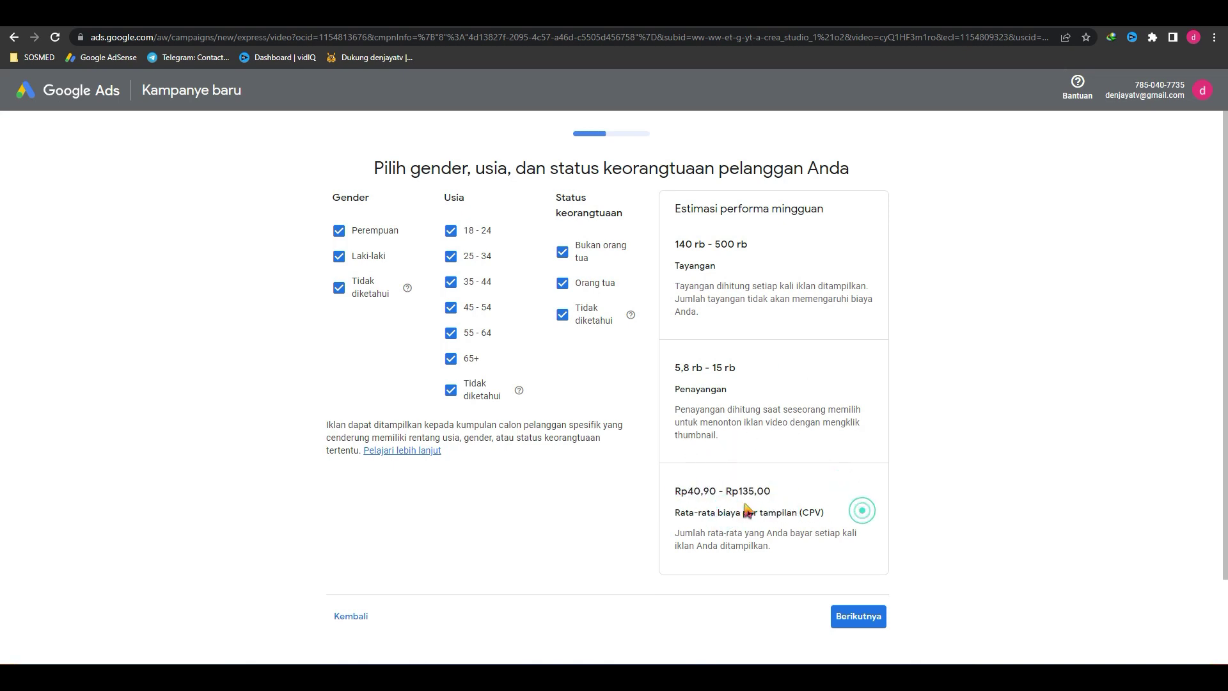
triple_click(859, 495)
left_click(858, 489)
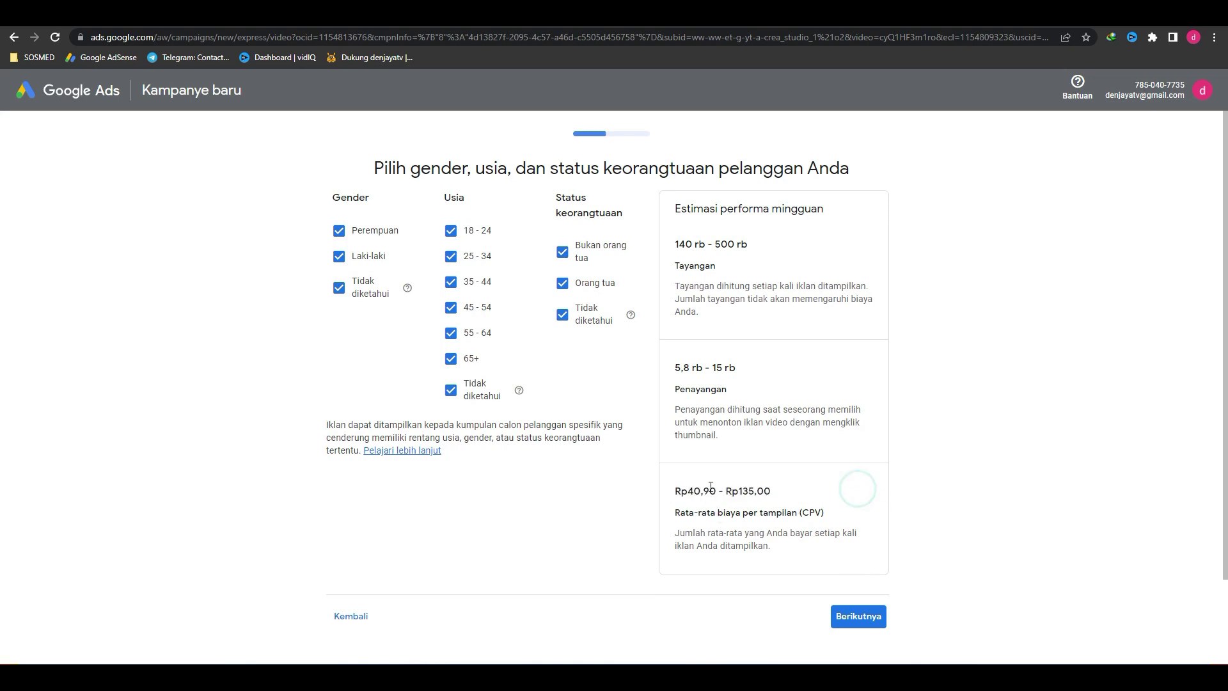
left_click_drag(698, 491, 737, 491)
left_click(767, 490)
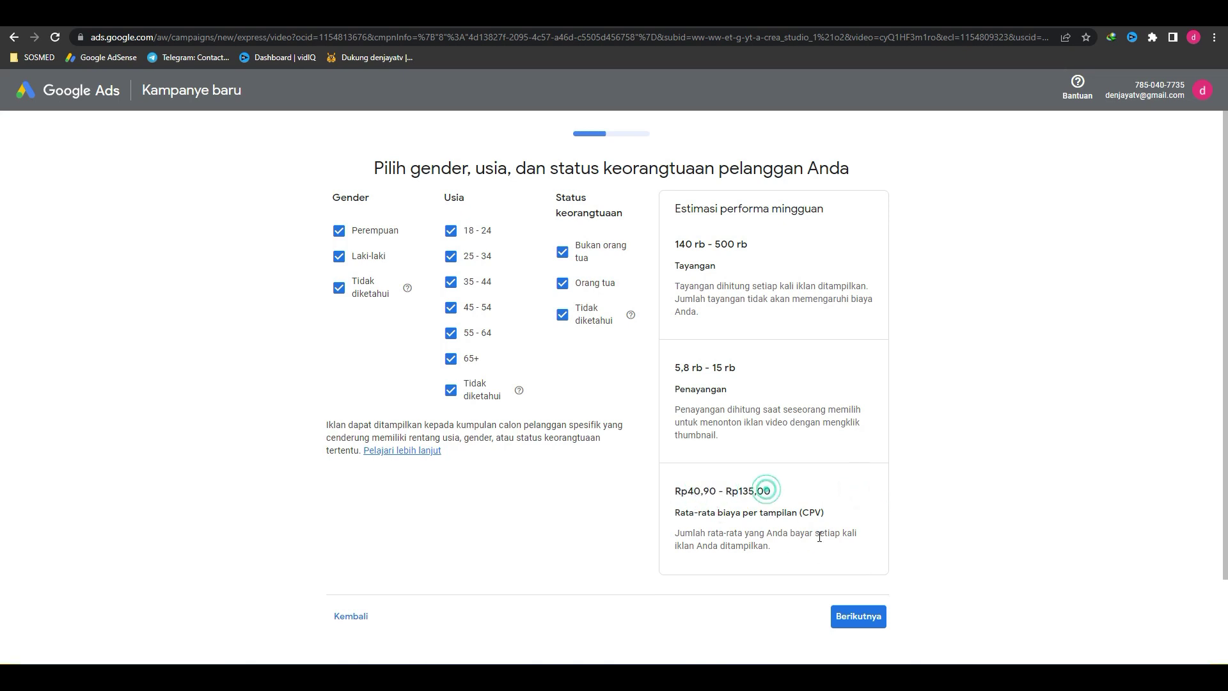
left_click(869, 620)
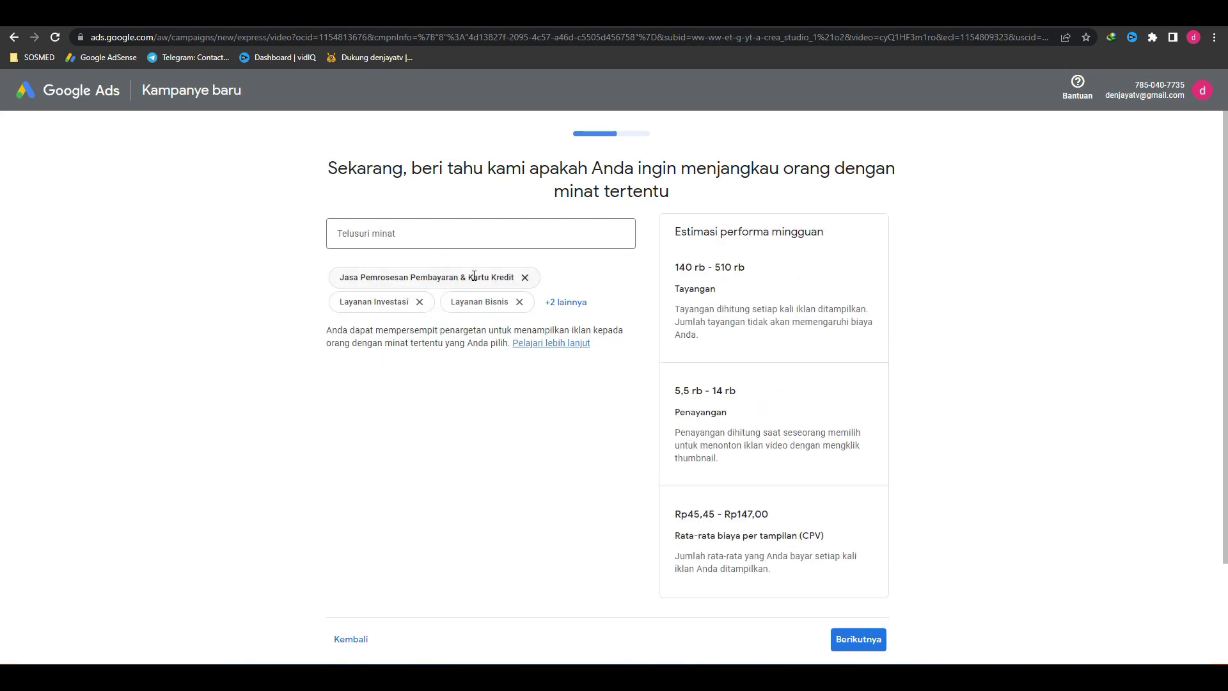
Step: Keep all suggested interests and expand how the Rp 83.000,00 daily budget works
left_click(583, 304)
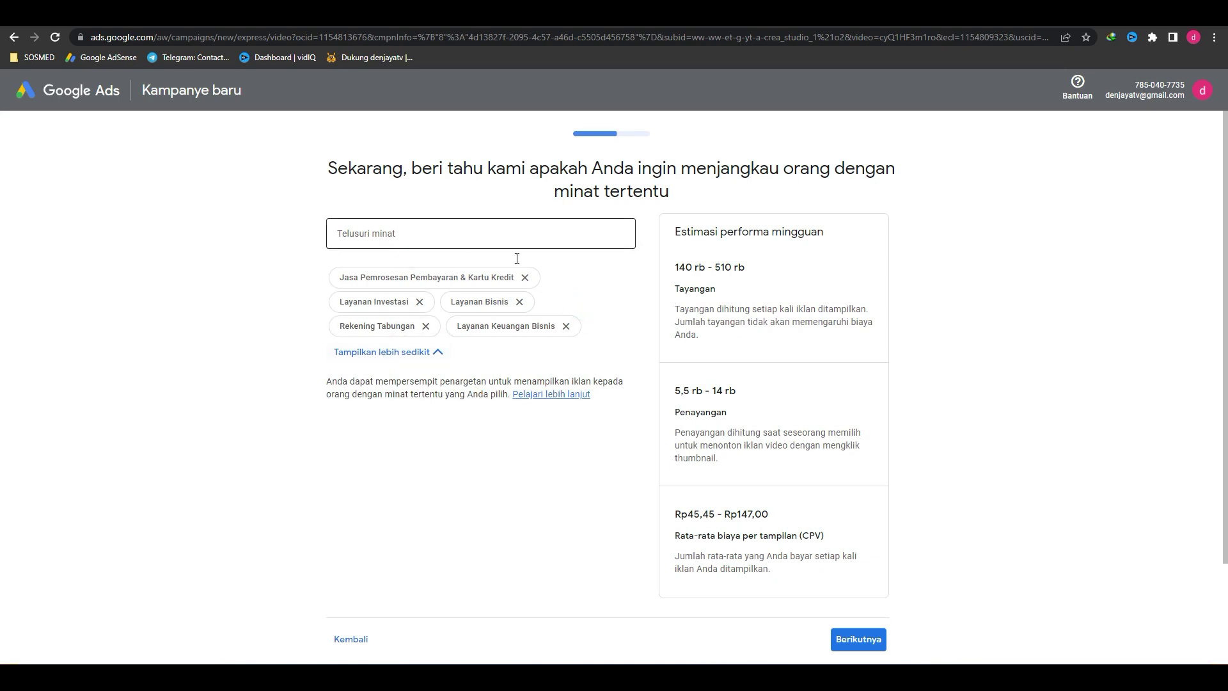
scroll(614, 359, "down", 2)
left_click(869, 520)
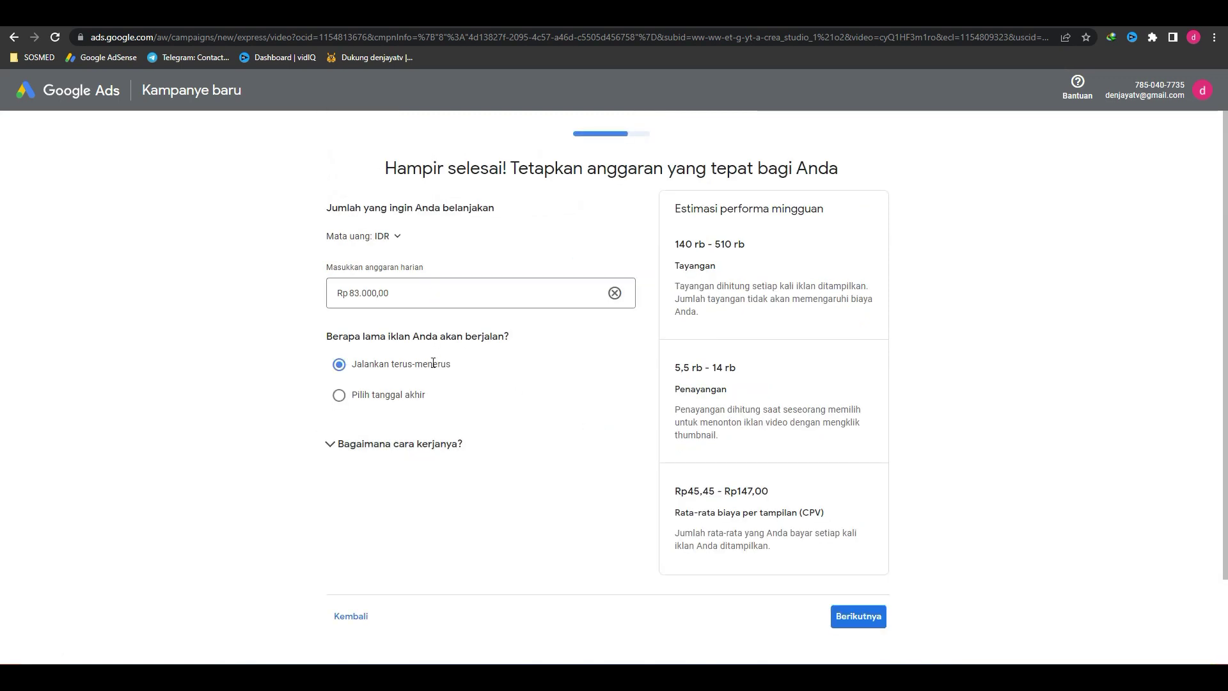
left_click(499, 442)
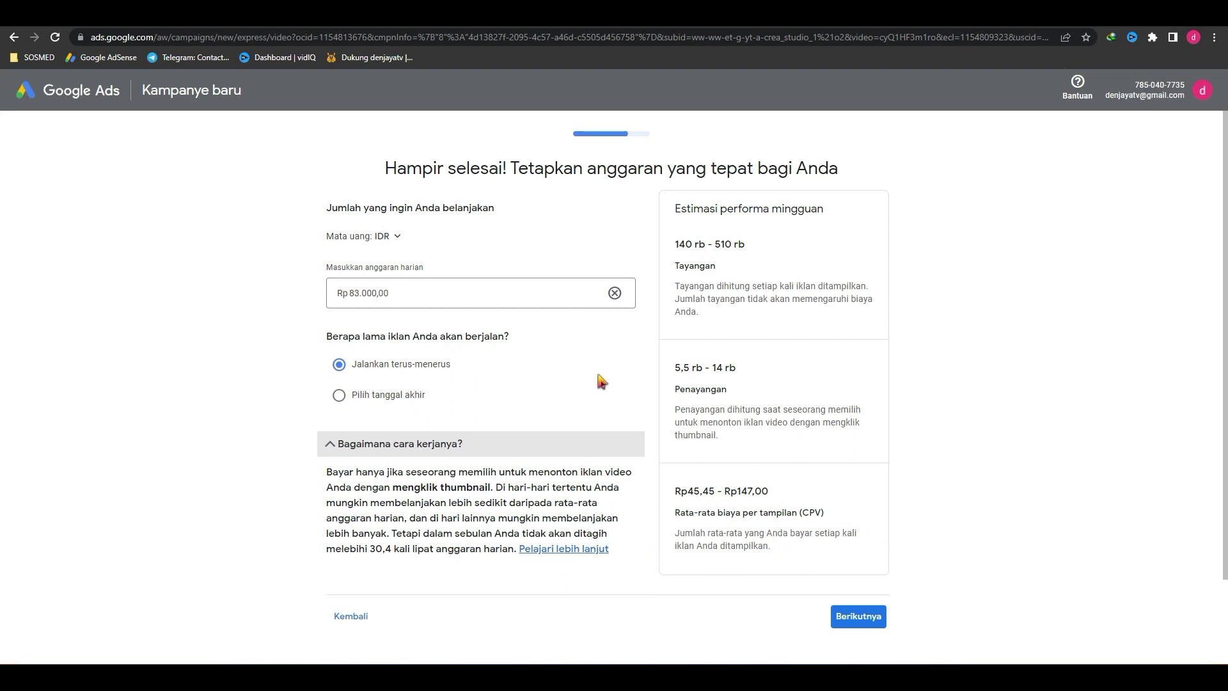
left_click(381, 292)
Step: Review the campaign summary and proceed to the Konfirmasi info pembayaran page
left_click(864, 619)
scroll(511, 449, "down", 3)
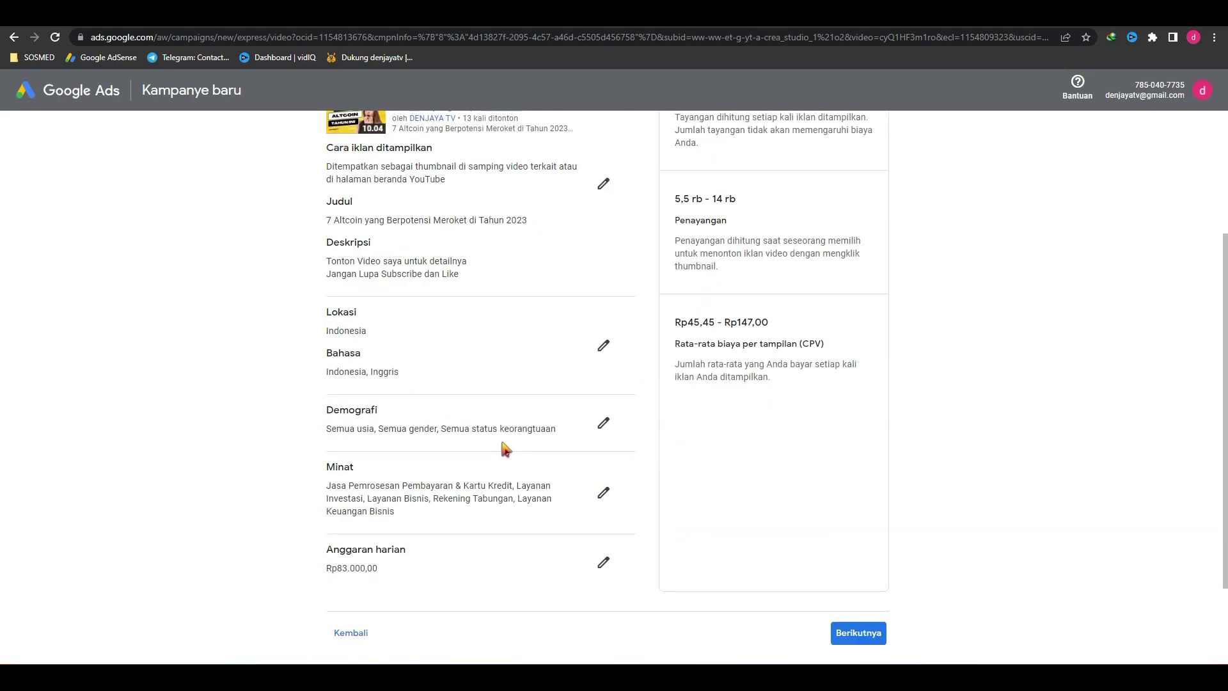
scroll(704, 460, "down", 2)
left_click(863, 521)
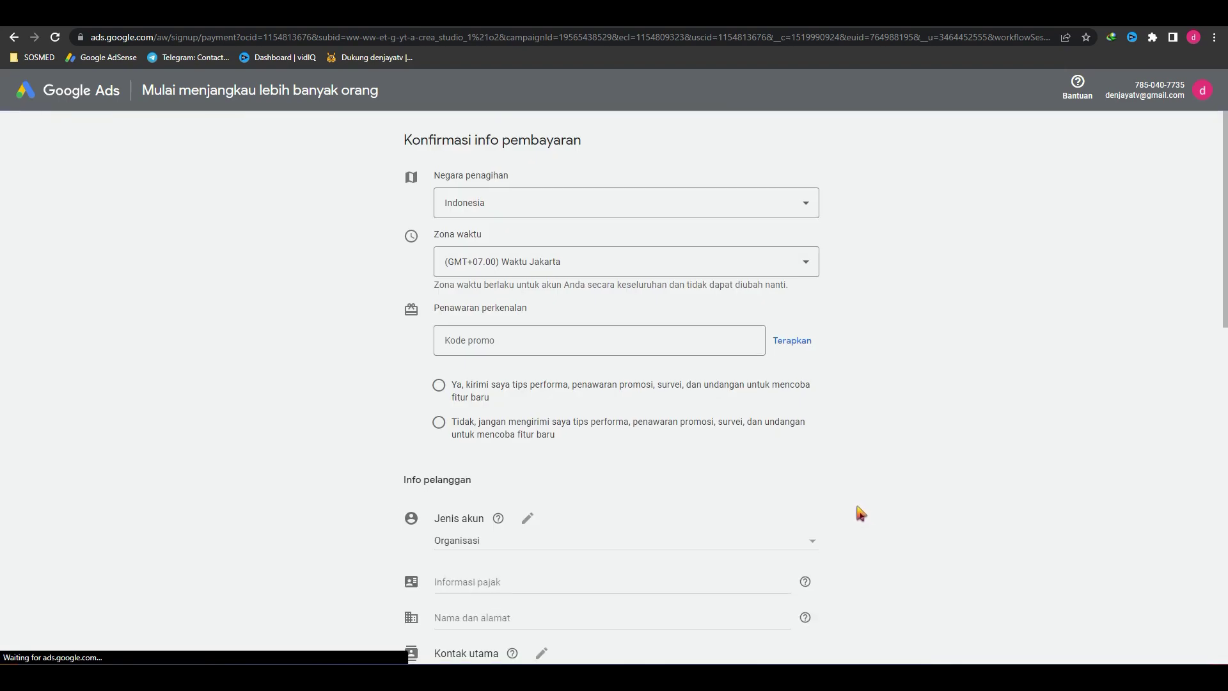
Step: Check the payment method options and agree to the Google Ads terms
scroll(858, 509, "down", 3)
scroll(731, 489, "down", 2)
scroll(732, 490, "down", 2)
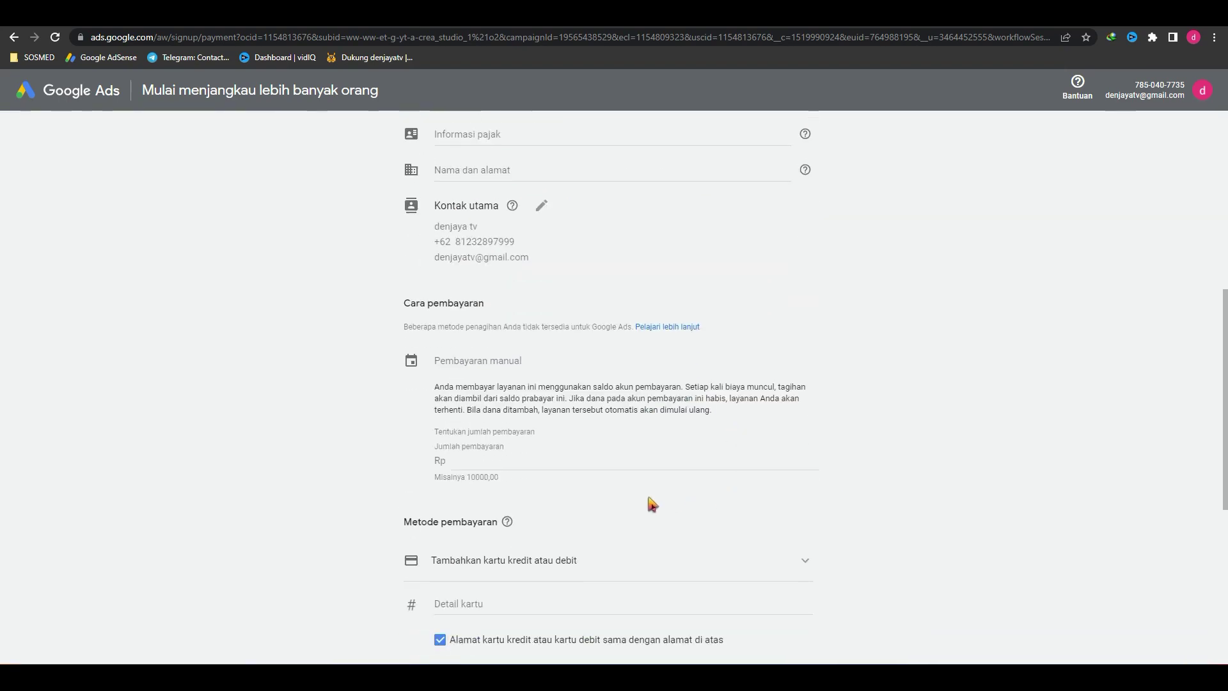
scroll(550, 468, "up", 5)
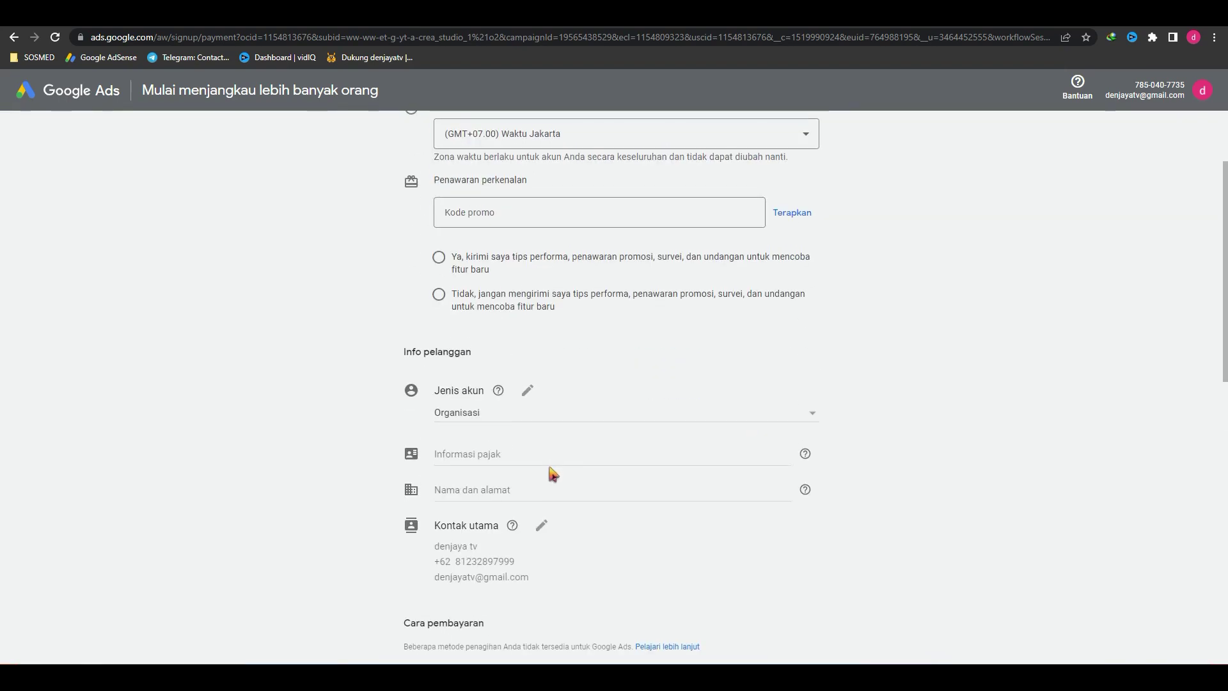
scroll(593, 413, "down", 4)
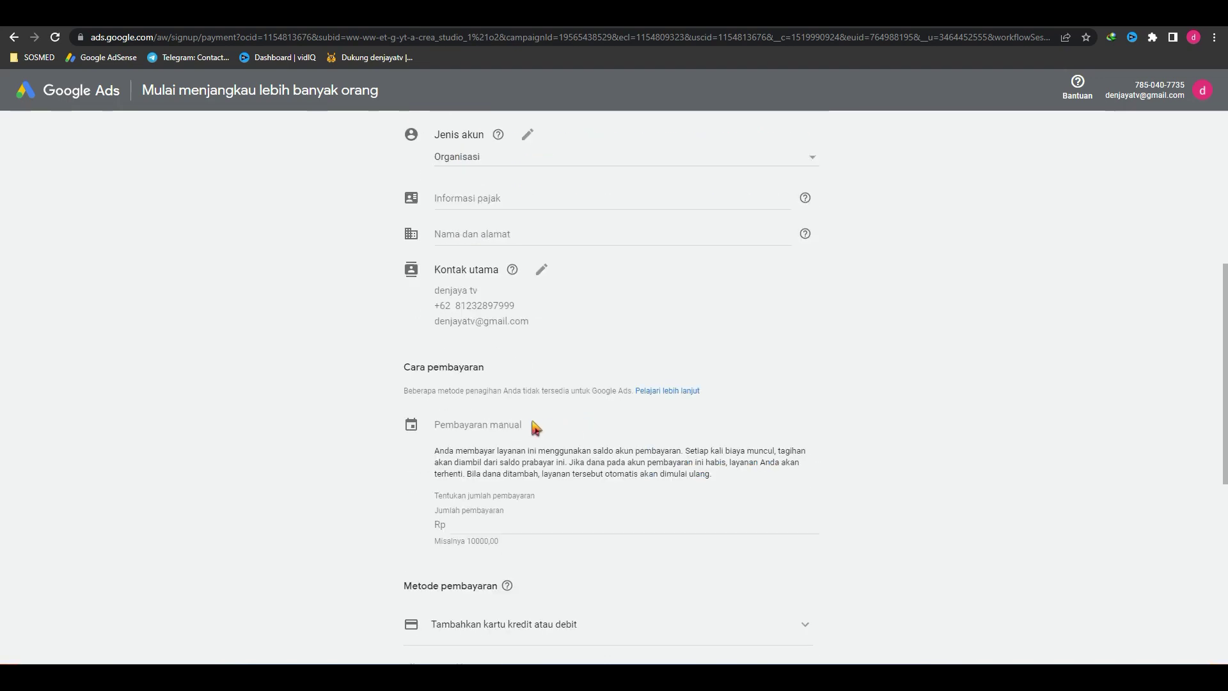
scroll(650, 455, "down", 5)
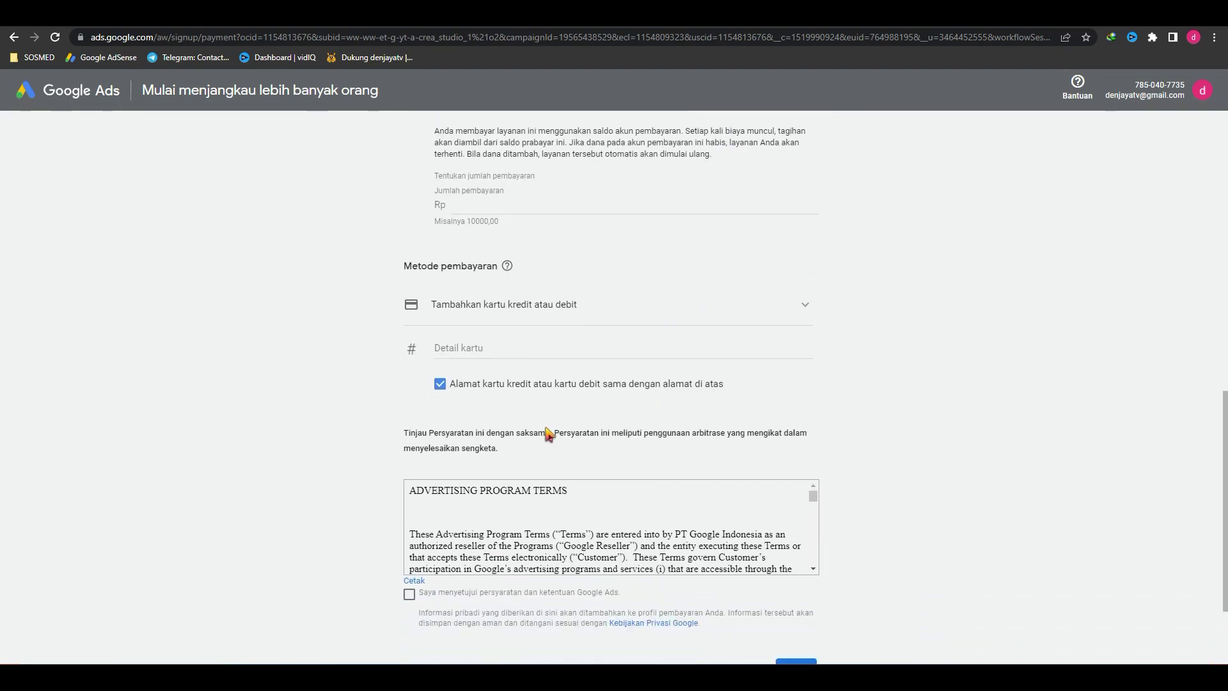
left_click(585, 307)
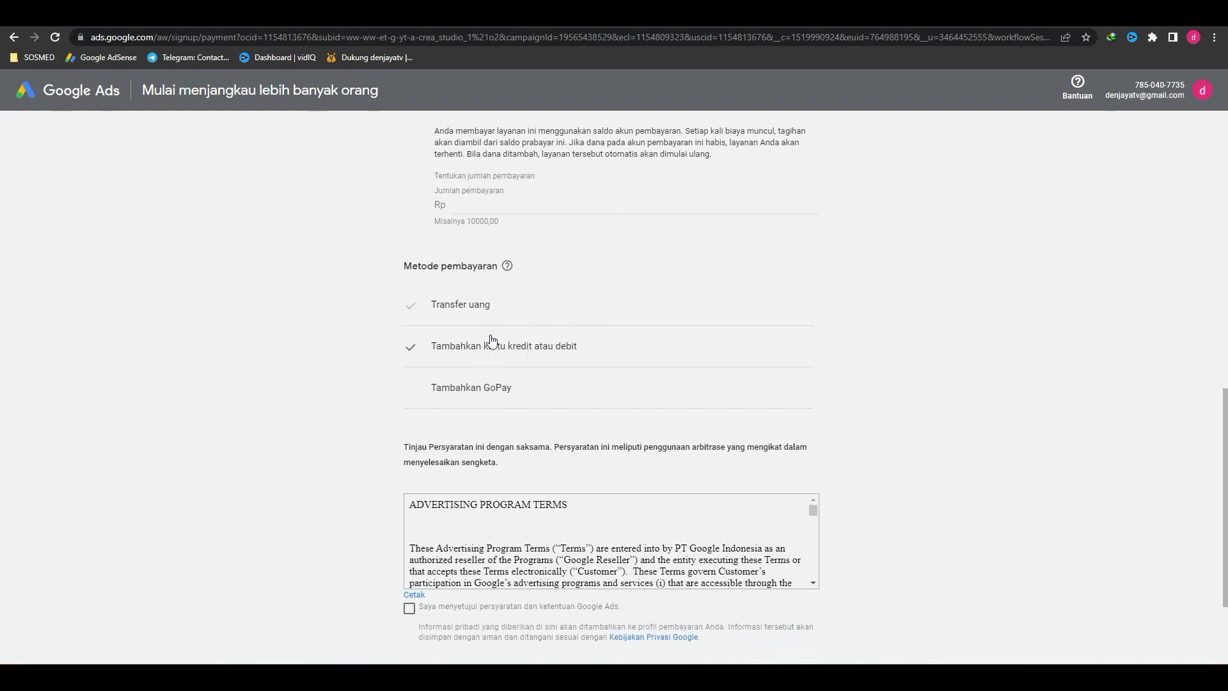
left_click(1010, 340)
left_click(409, 608)
Step: Focus the payment amount field and opt in to performance tips and offers
scroll(572, 505, "up", 4)
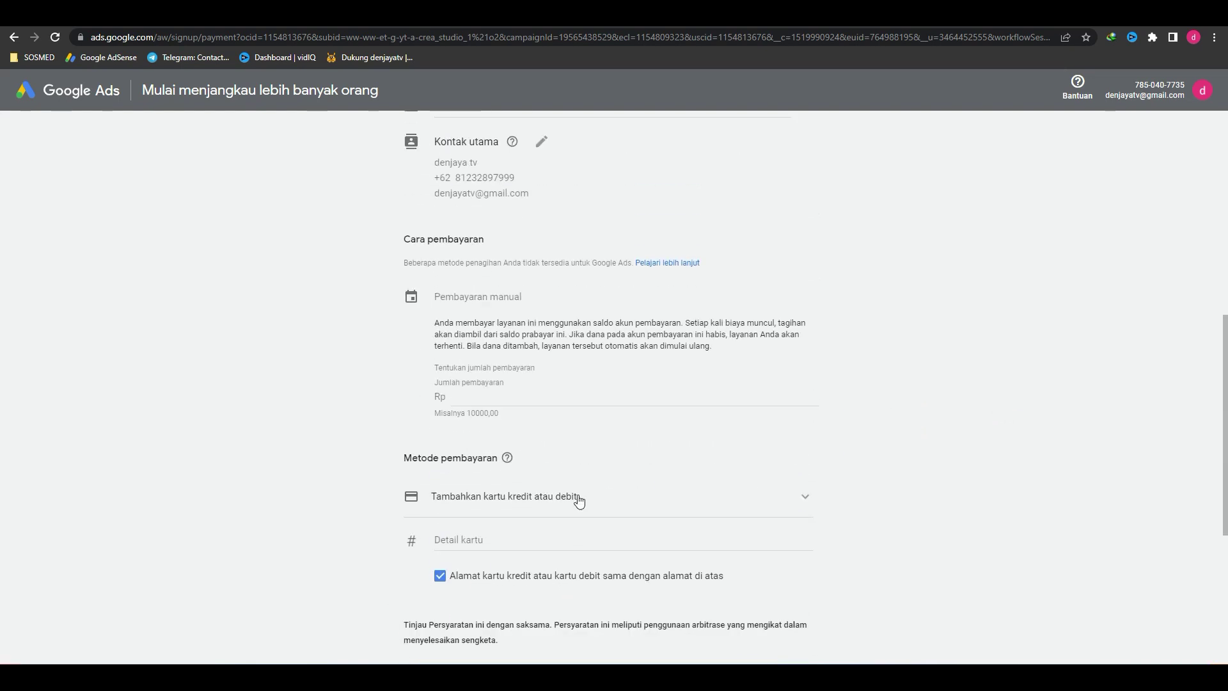
left_click(486, 462)
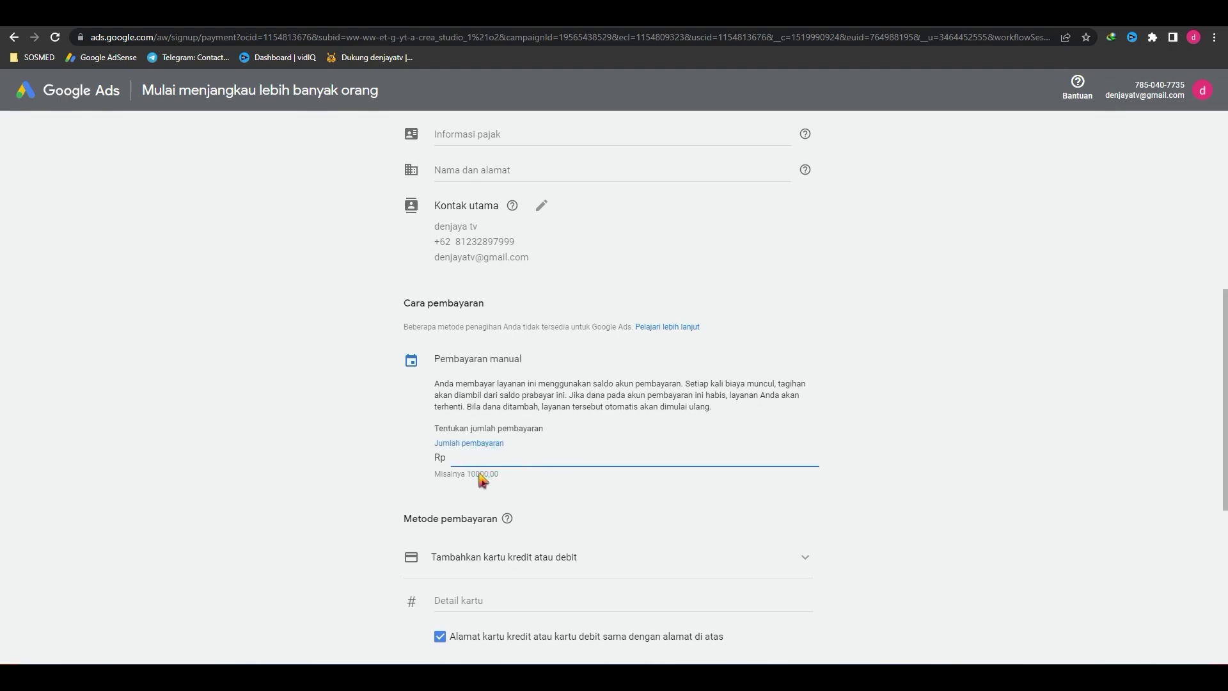
left_click(479, 475)
scroll(481, 457, "down", 4)
scroll(502, 382, "up", 8)
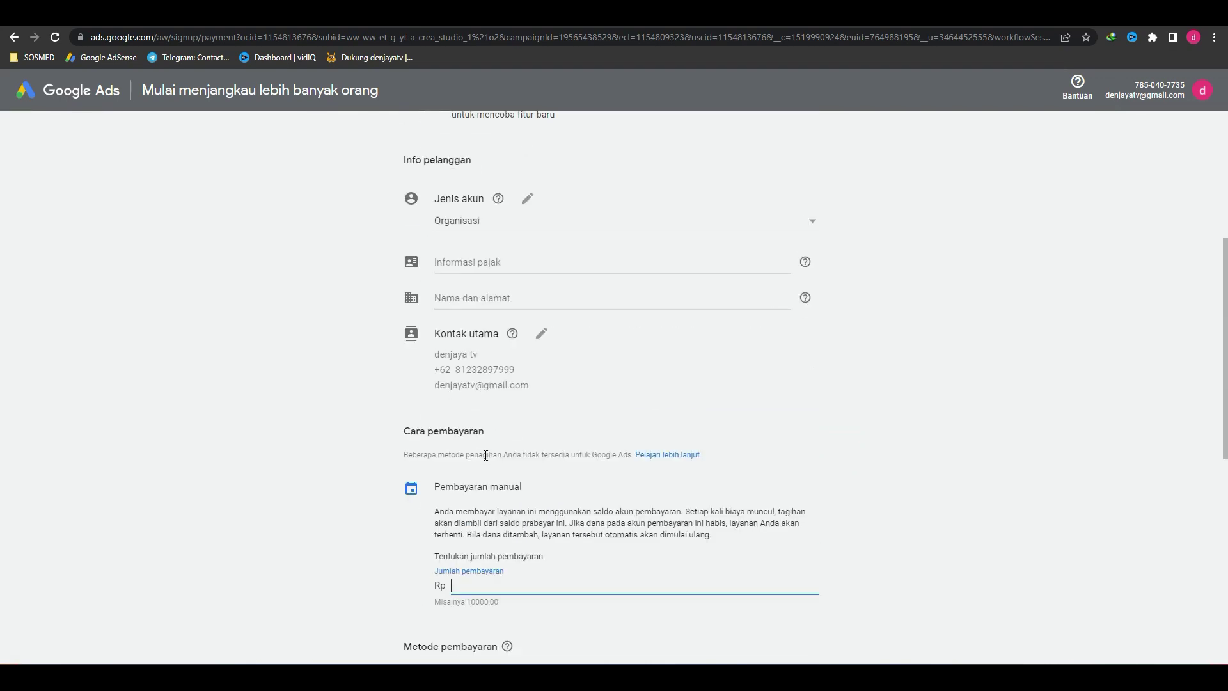
left_click(467, 197)
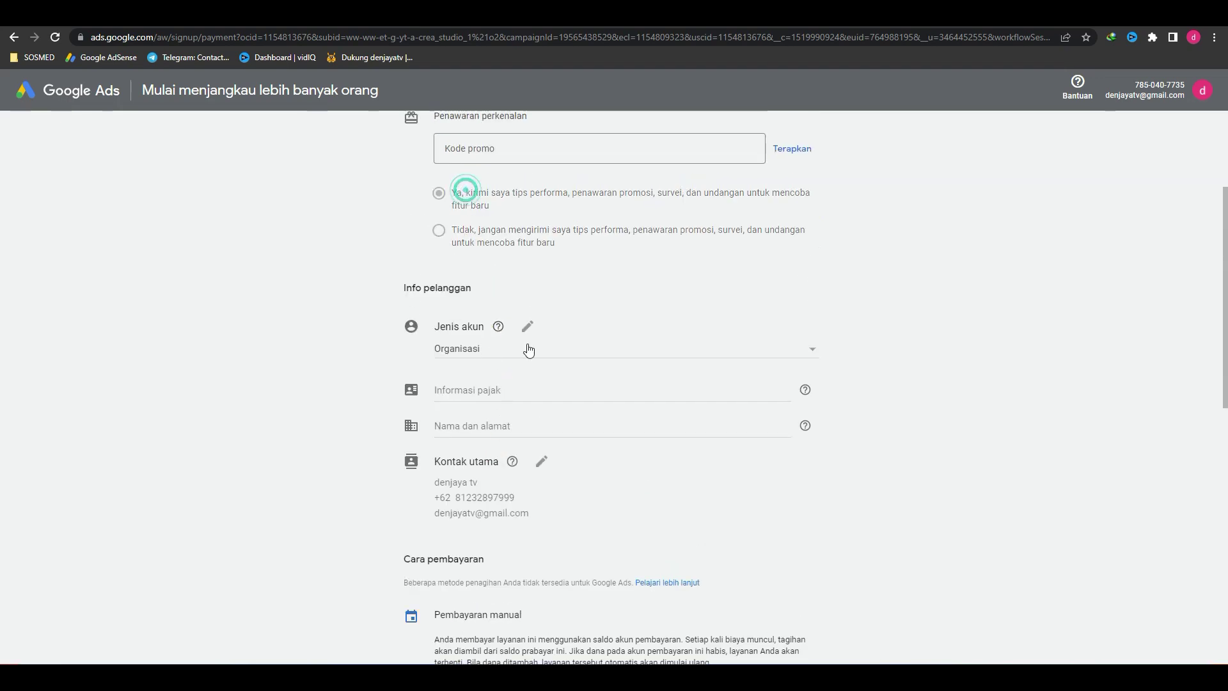
scroll(537, 367, "up", 3)
scroll(559, 428, "down", 5)
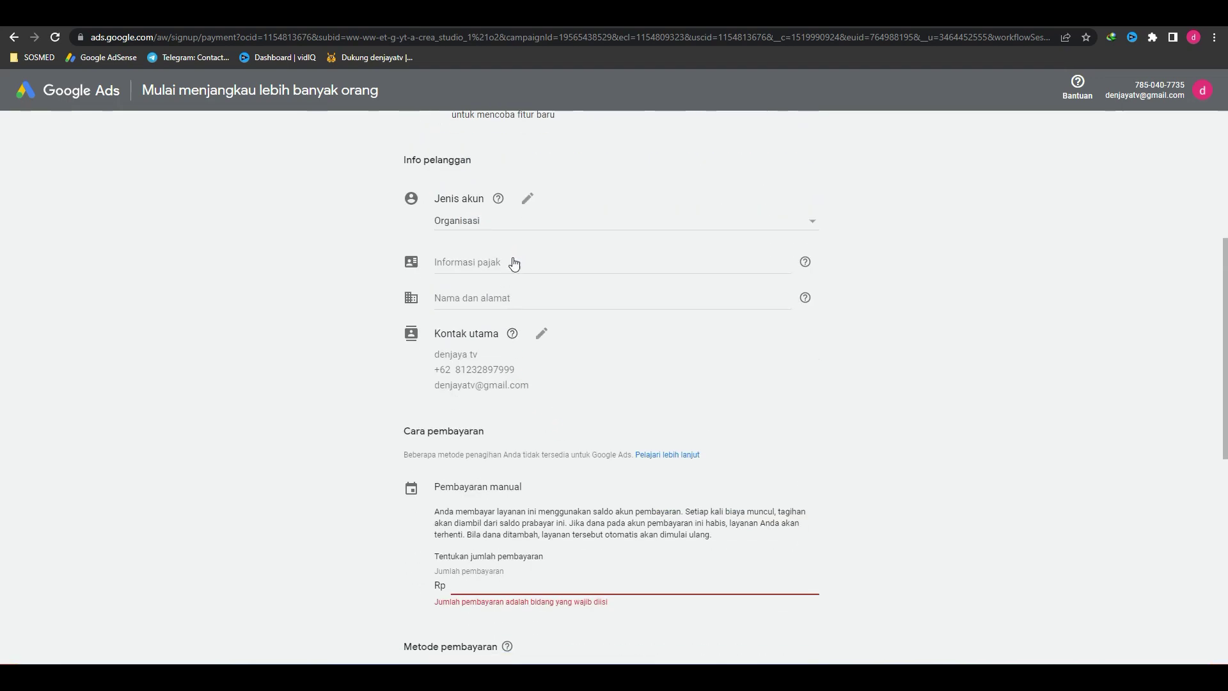
left_click(517, 229)
Step: Set the account type to Perorangan and fill the street address from the suggestion
left_click(518, 203)
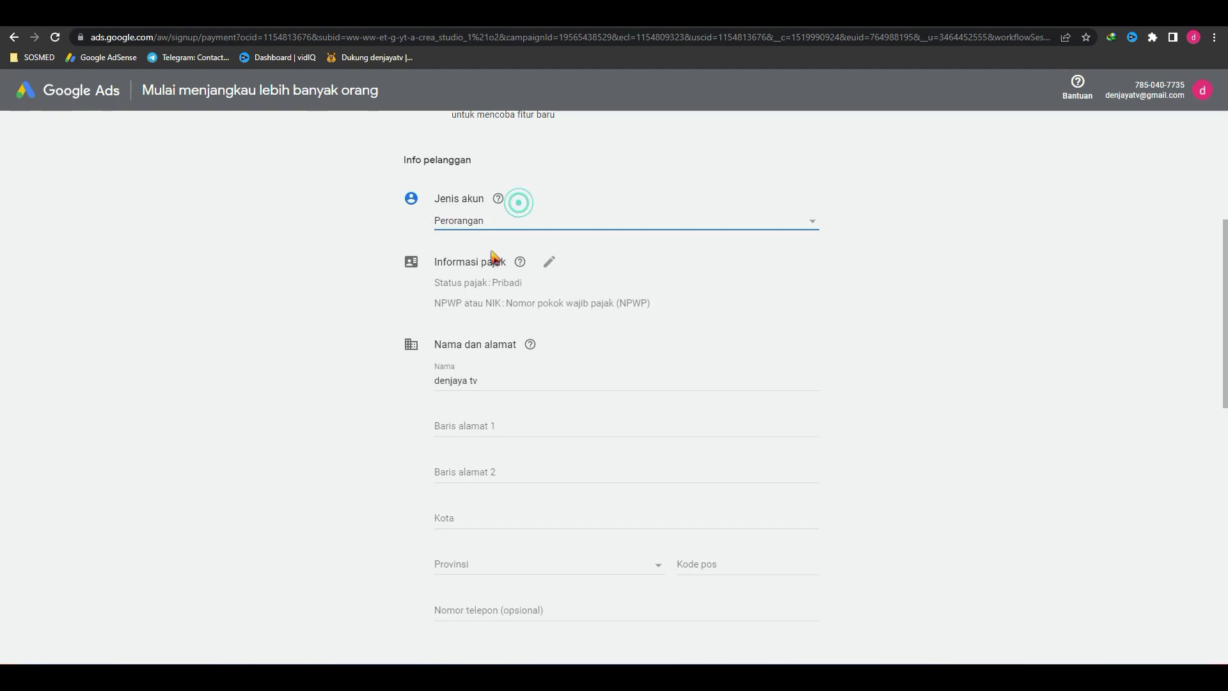
scroll(550, 365, "down", 4)
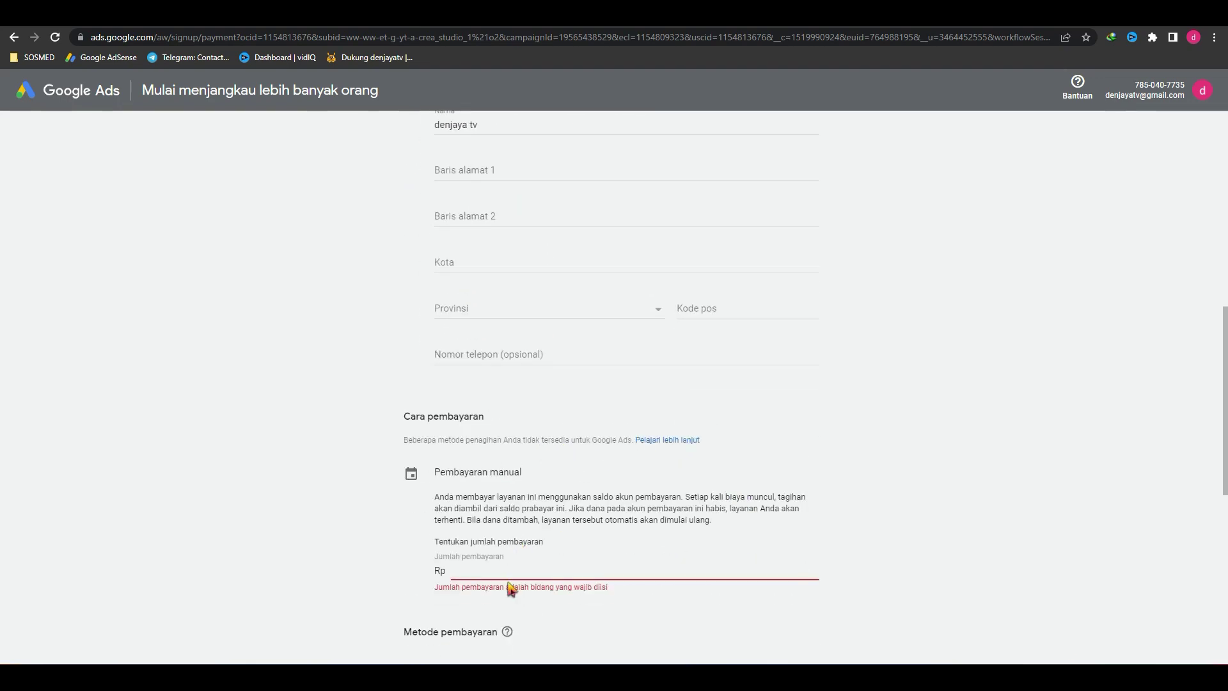
scroll(511, 588, "down", 2)
scroll(595, 451, "up", 4)
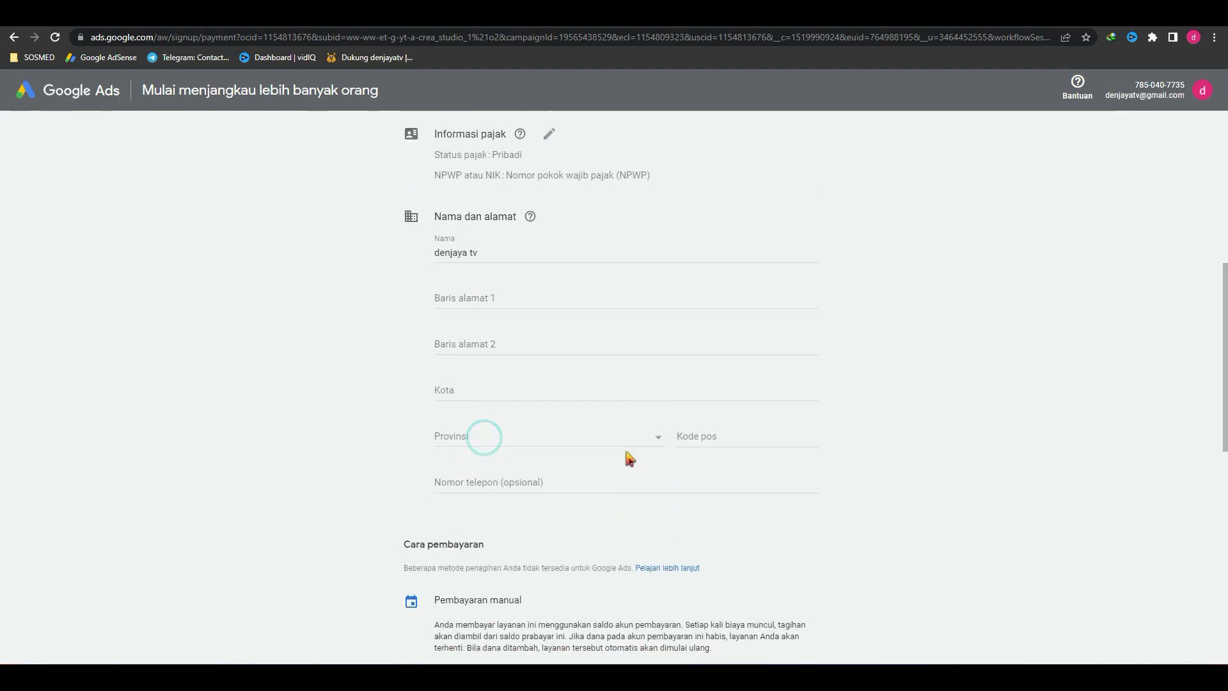
left_click(478, 298)
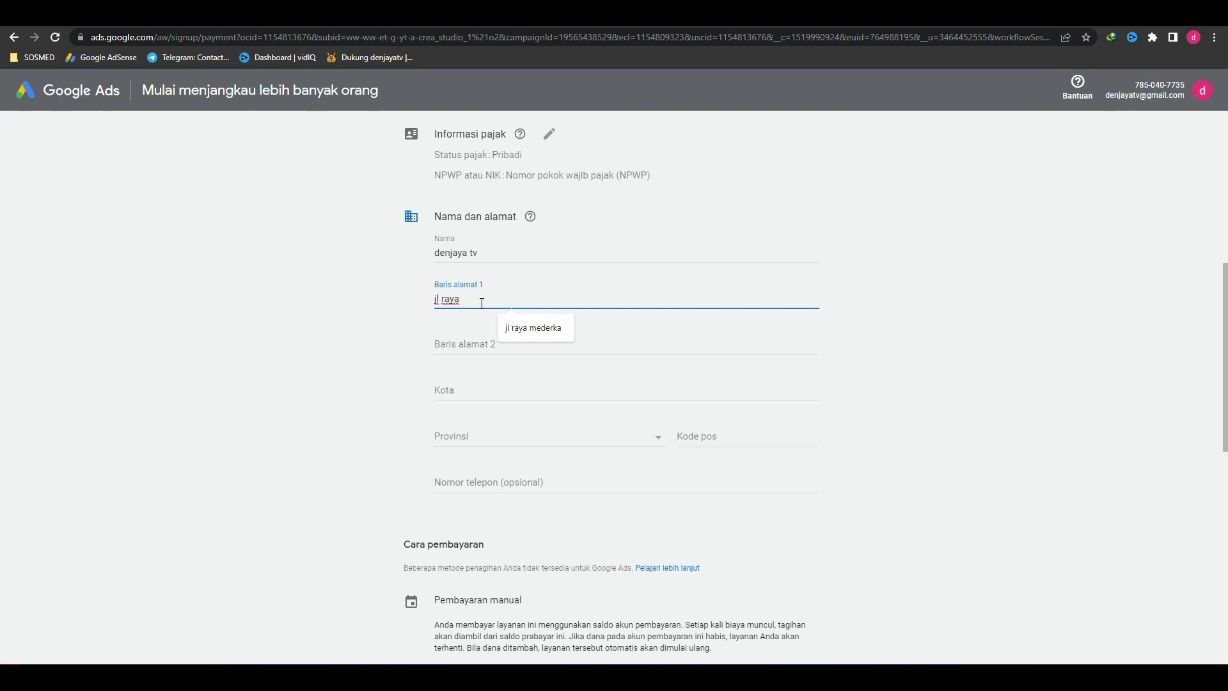
left_click(535, 329)
left_click(477, 343)
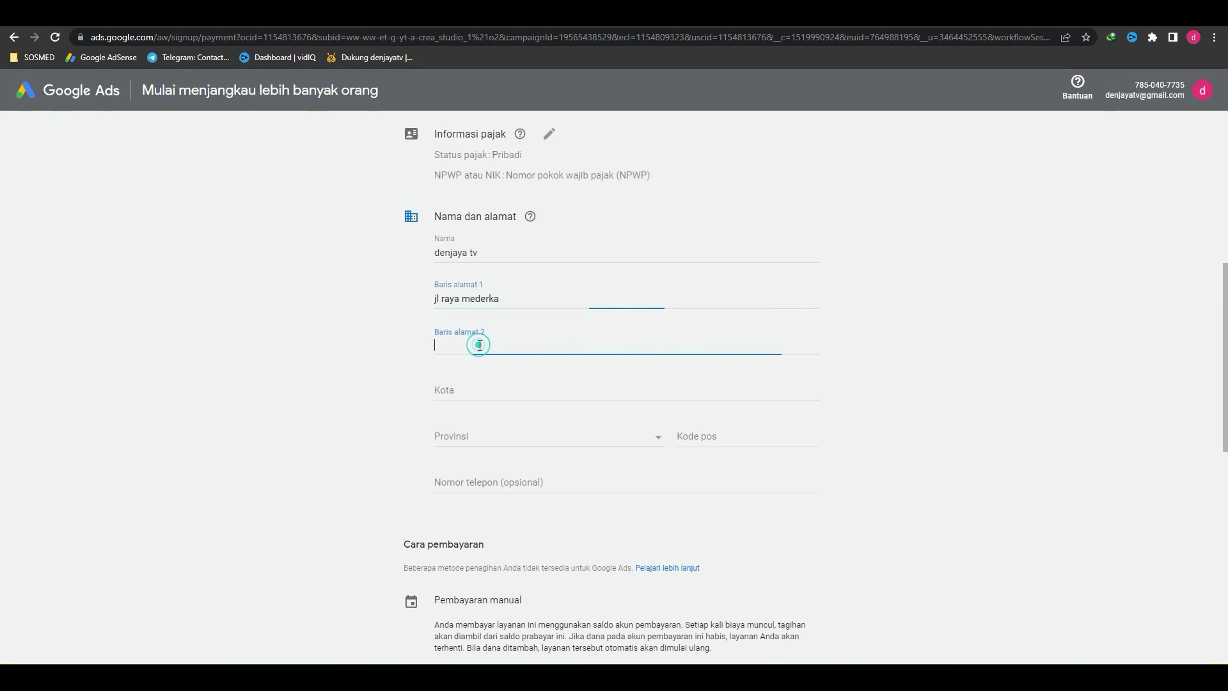
Step: Enter the city, province and suggested postal code of the billing address
left_click(462, 391)
type("banyuw")
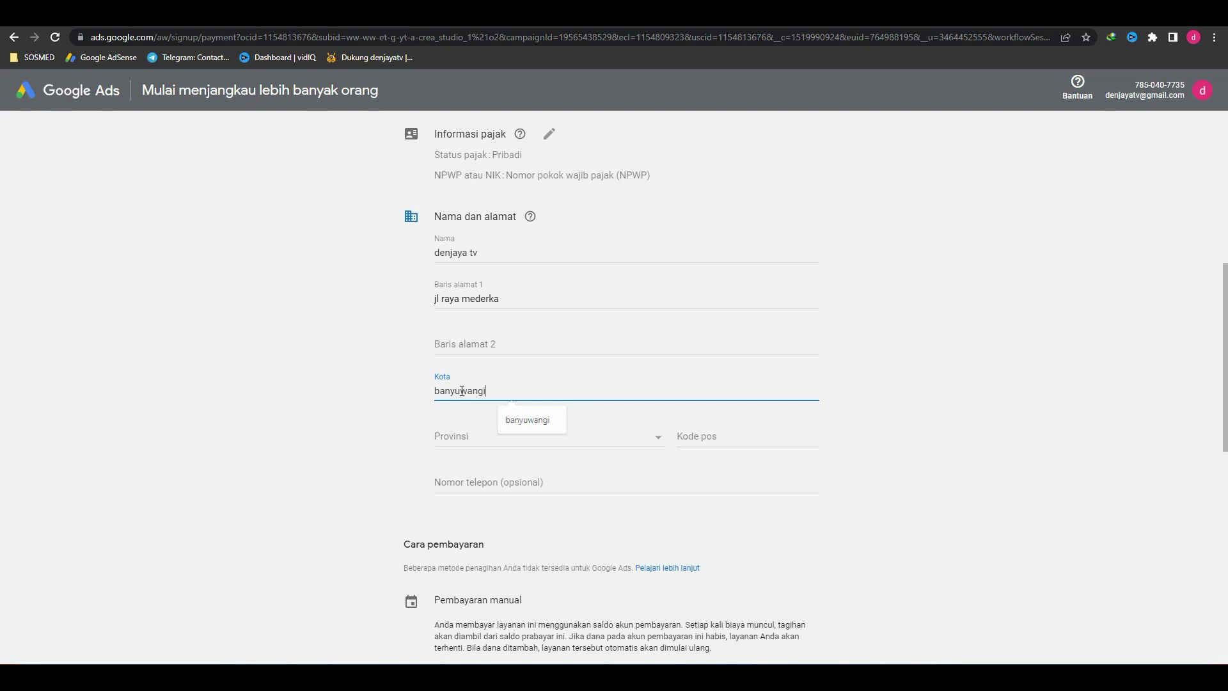
type("angi")
key("Tab")
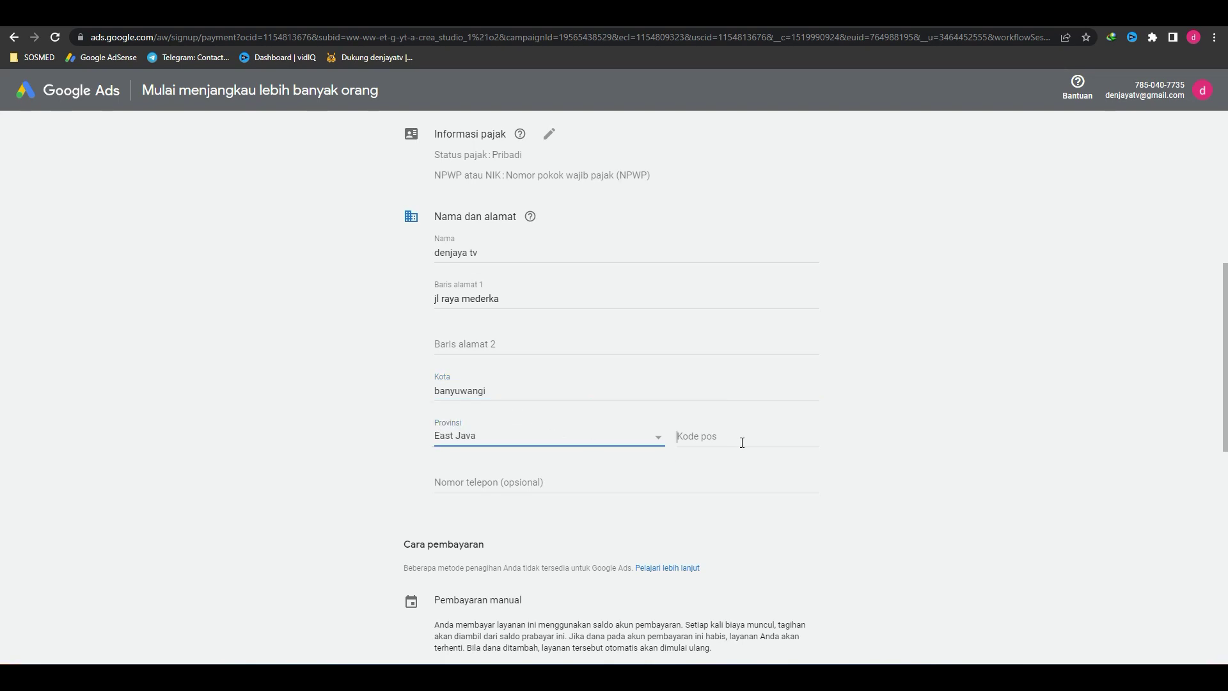
left_click(742, 443)
type("6354")
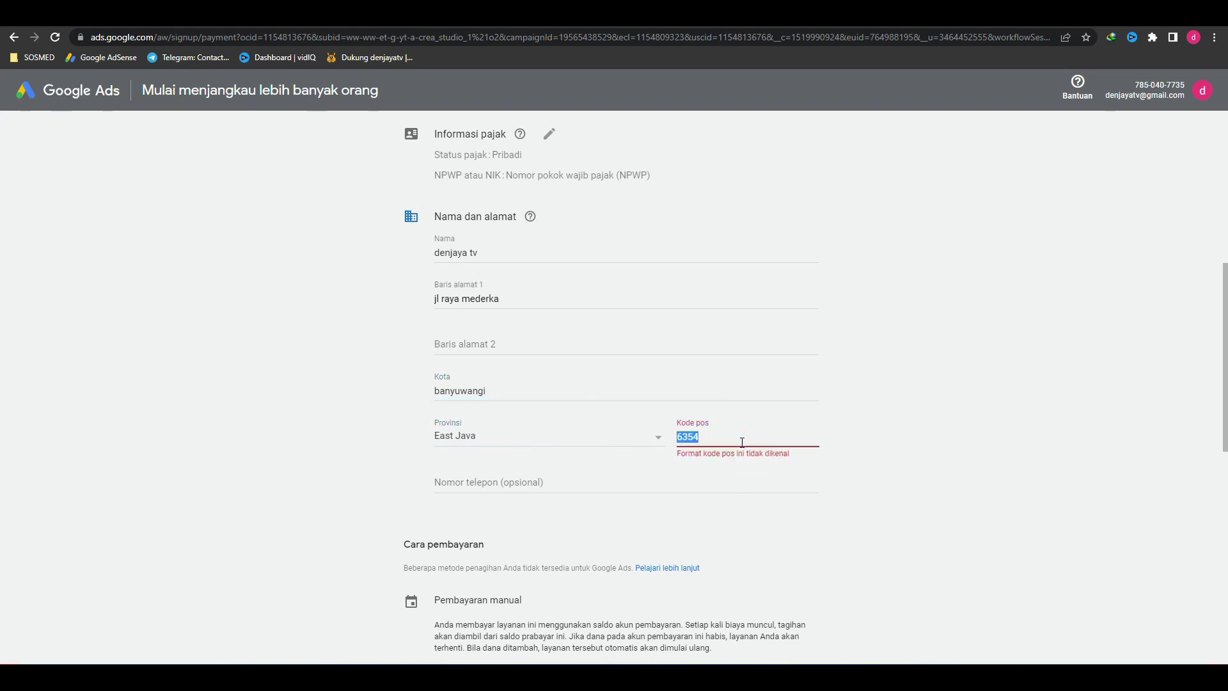
key("BackSpace")
left_click(742, 443)
left_click(755, 466)
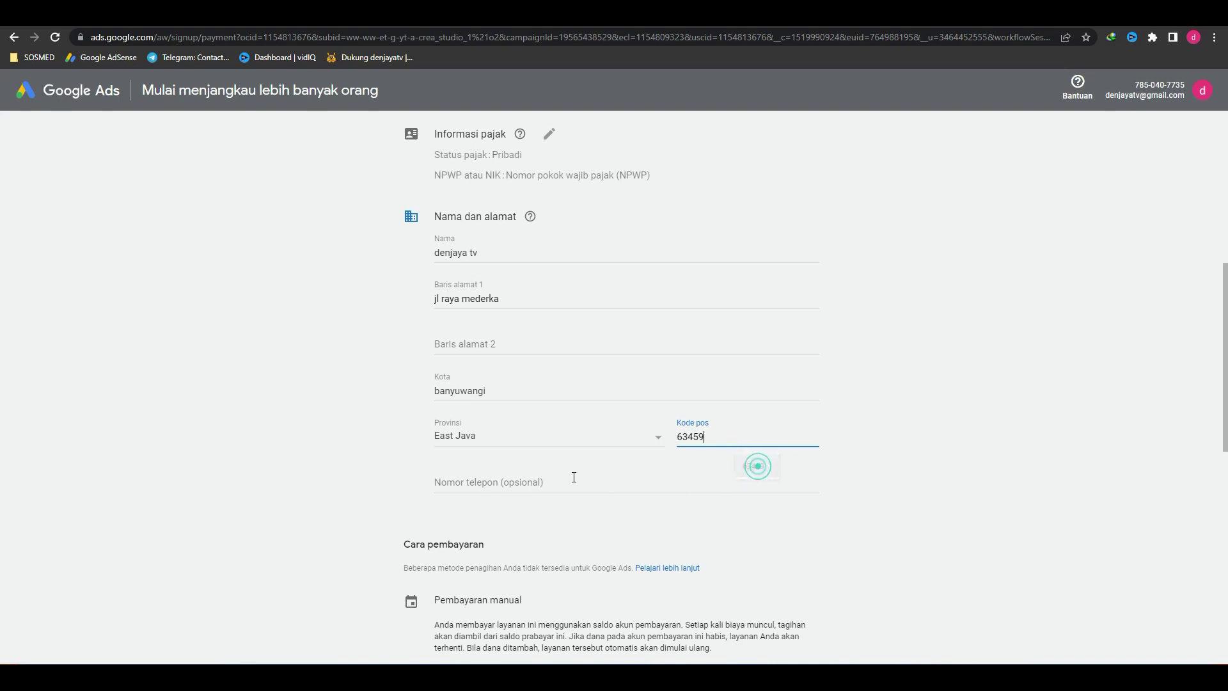
scroll(589, 488, "down", 5)
left_click(488, 381)
scroll(486, 377, "down", 3)
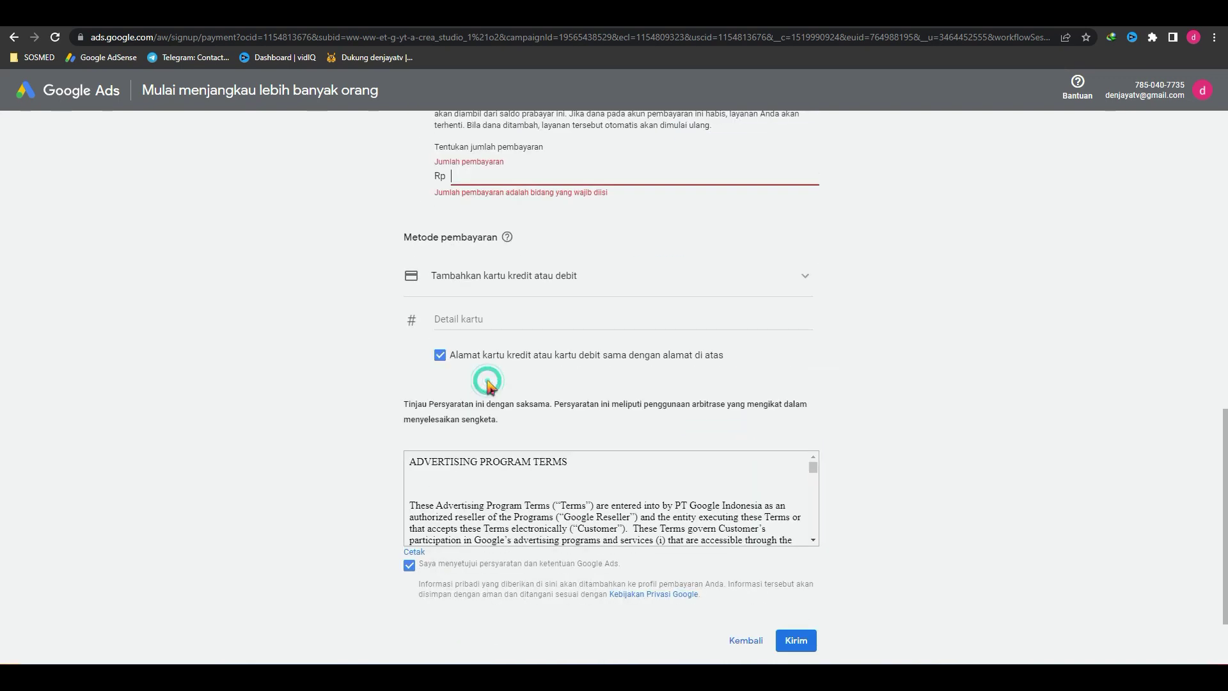
Step: Set the prepaid payment amount to Rp 100.000
left_click(507, 176)
type("10")
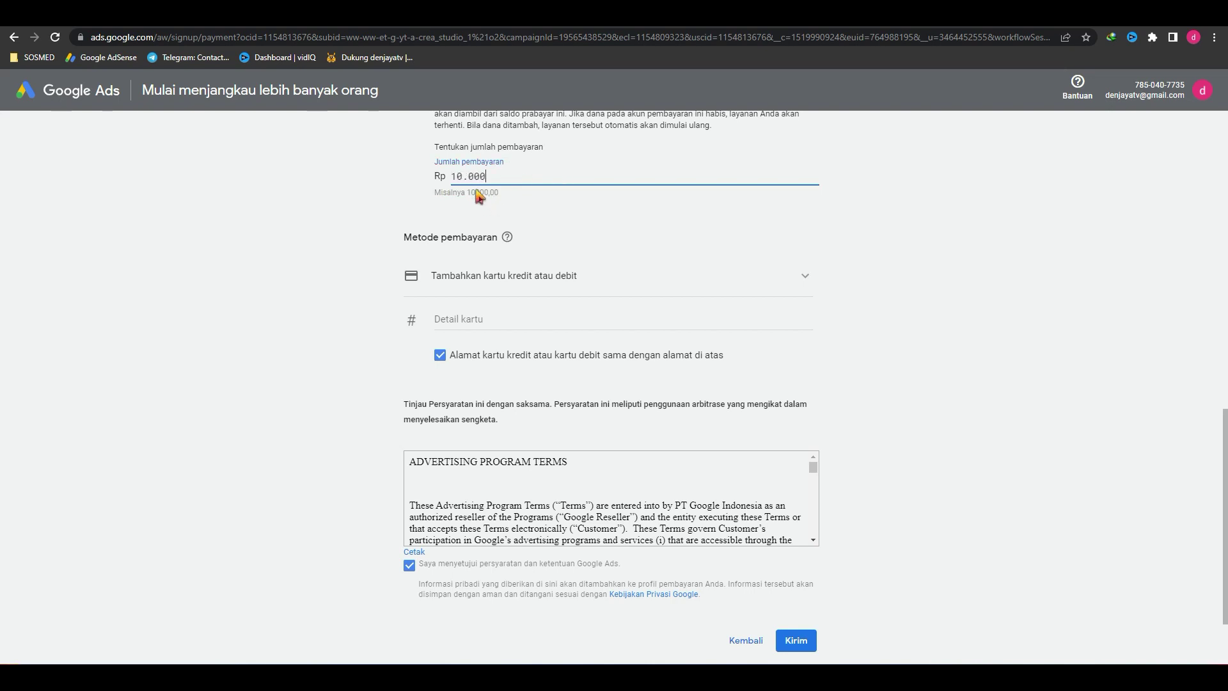
left_click(483, 196)
left_click(962, 313)
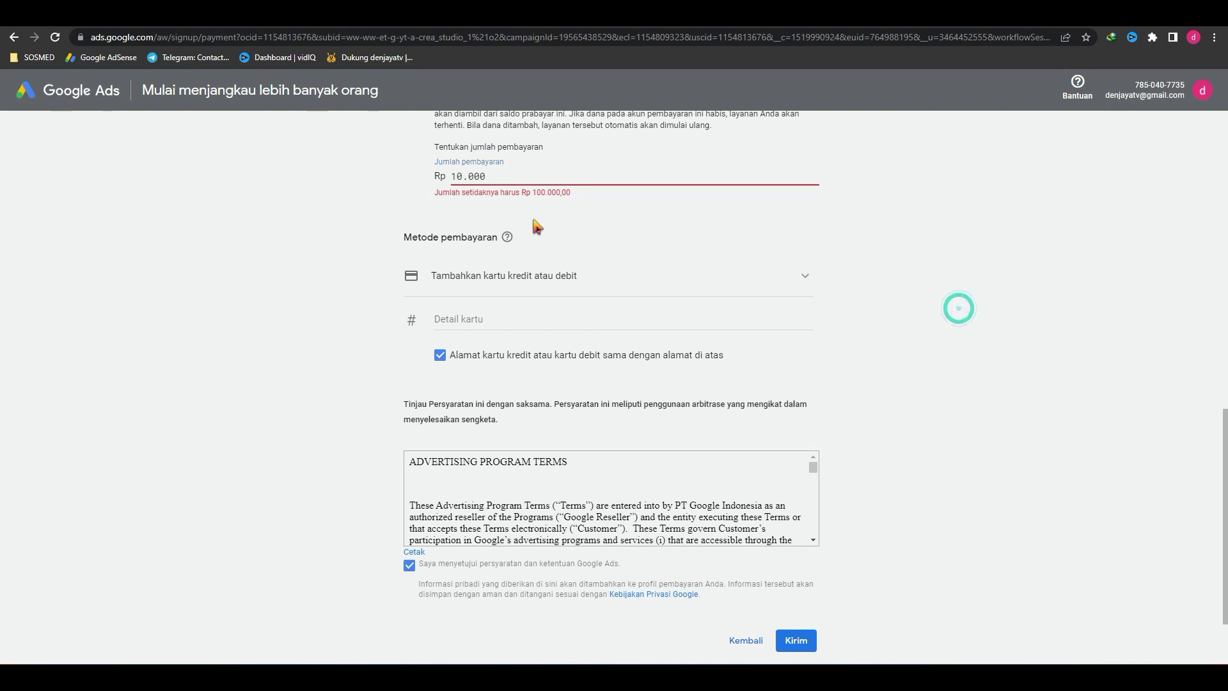
double_click(545, 171)
type("10")
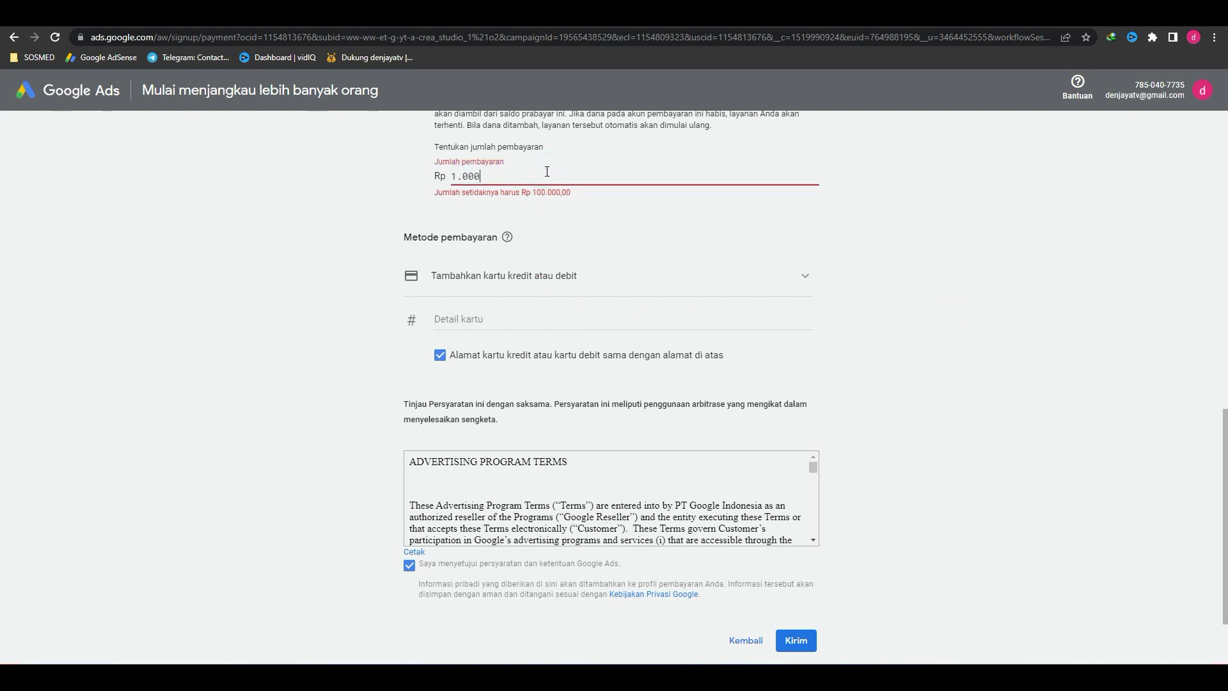
left_click(628, 214)
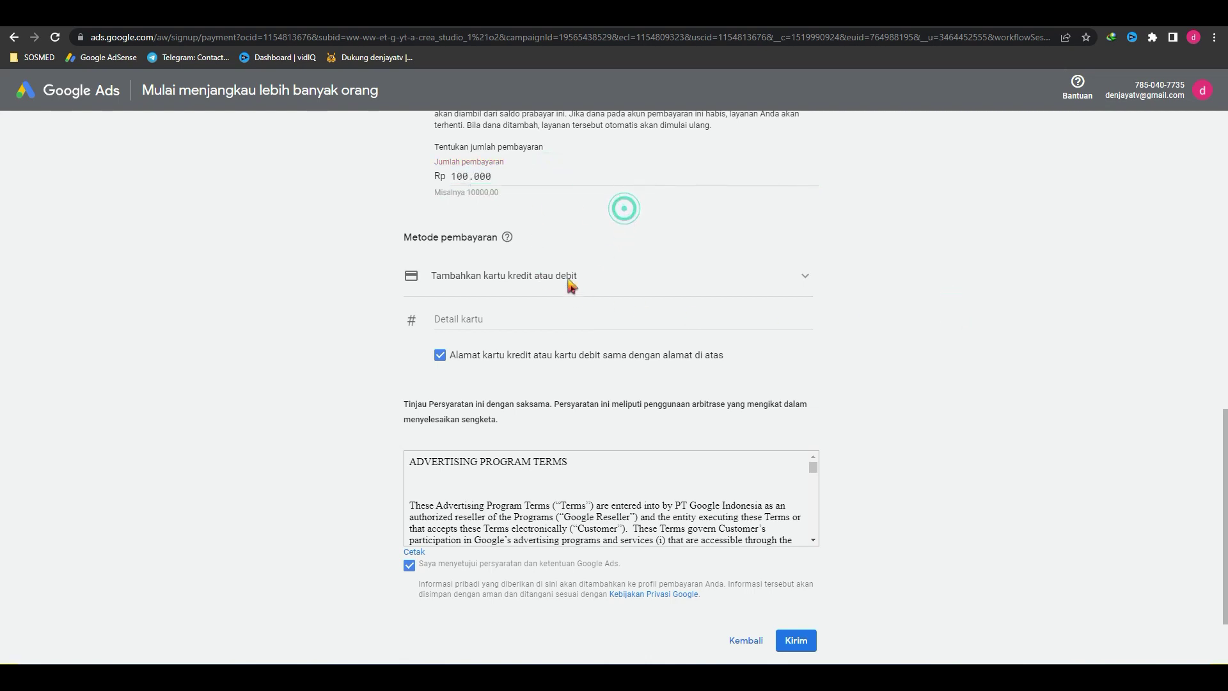
Step: Enter the card details and submit the payment with Kirim
left_click(474, 319)
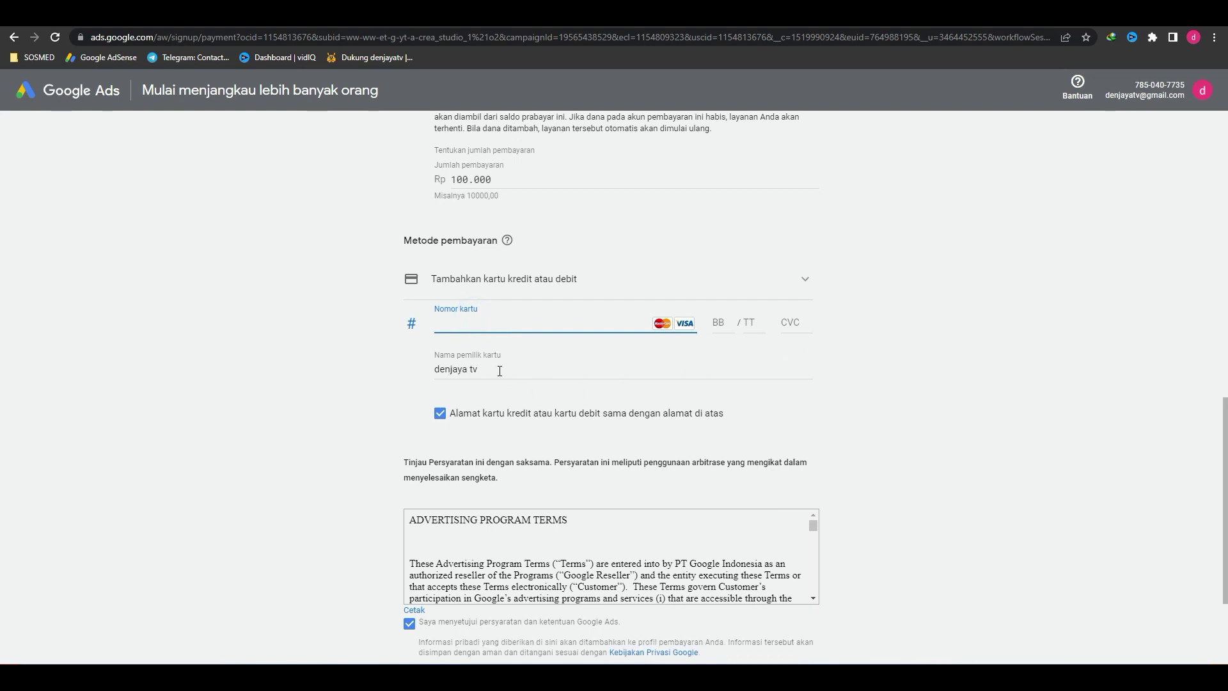
triple_click(512, 364)
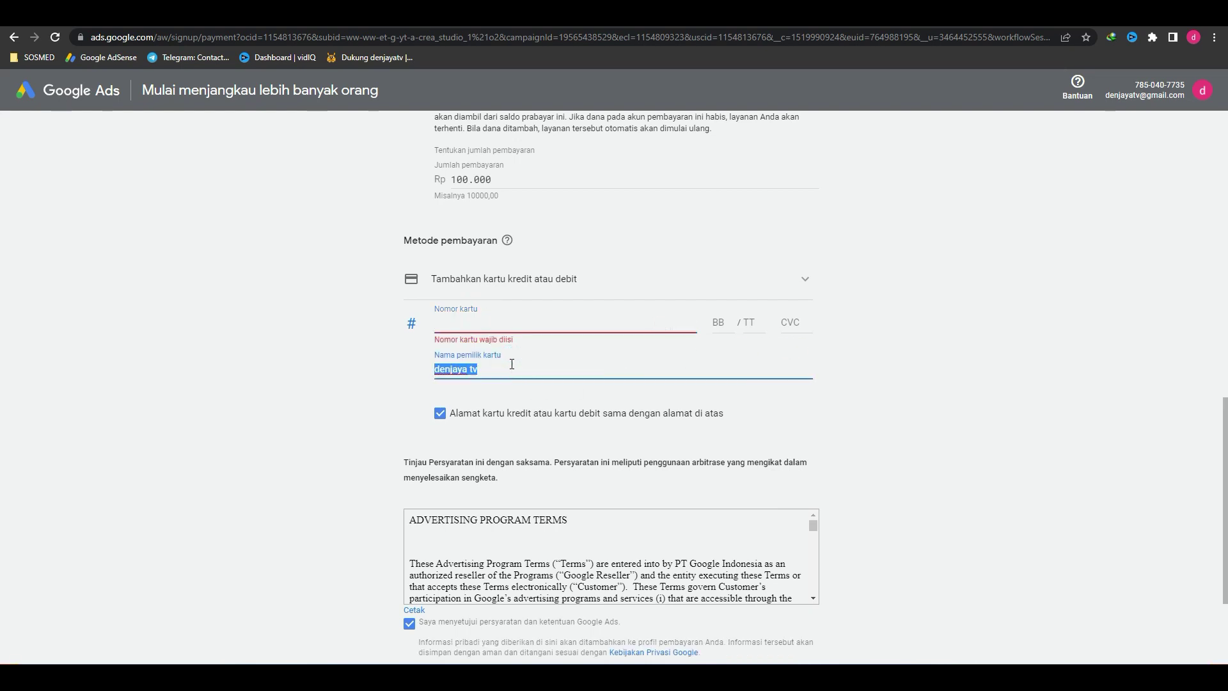
left_click(488, 315)
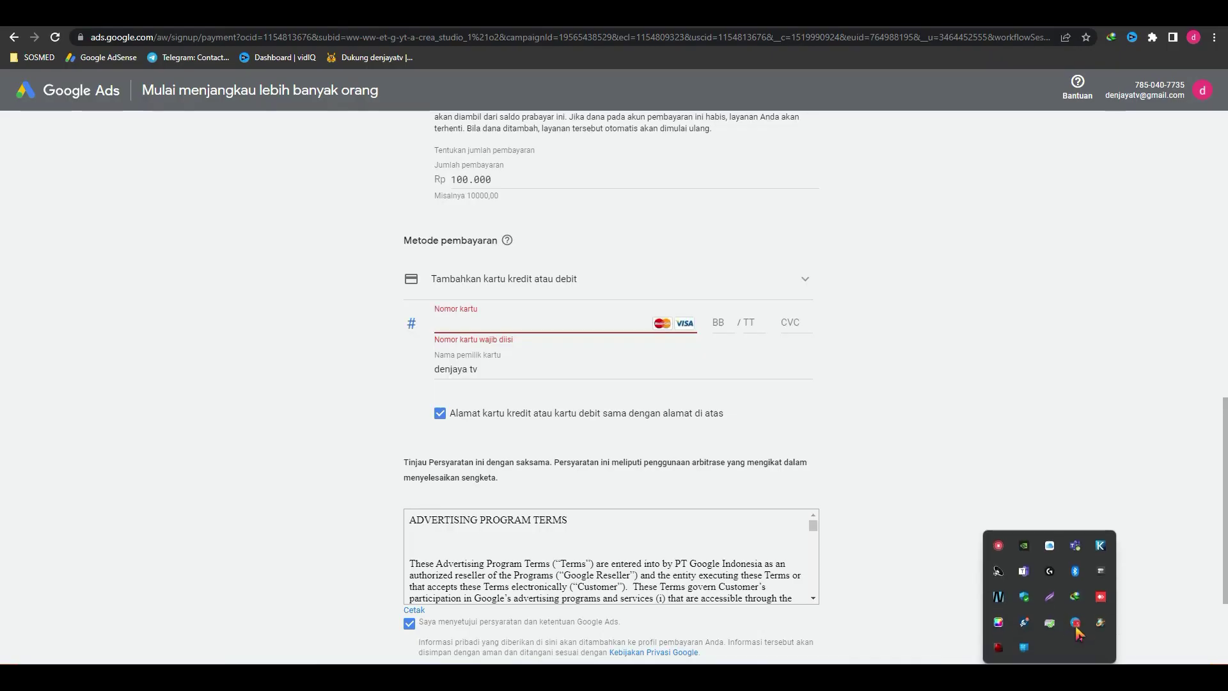
left_click(999, 539)
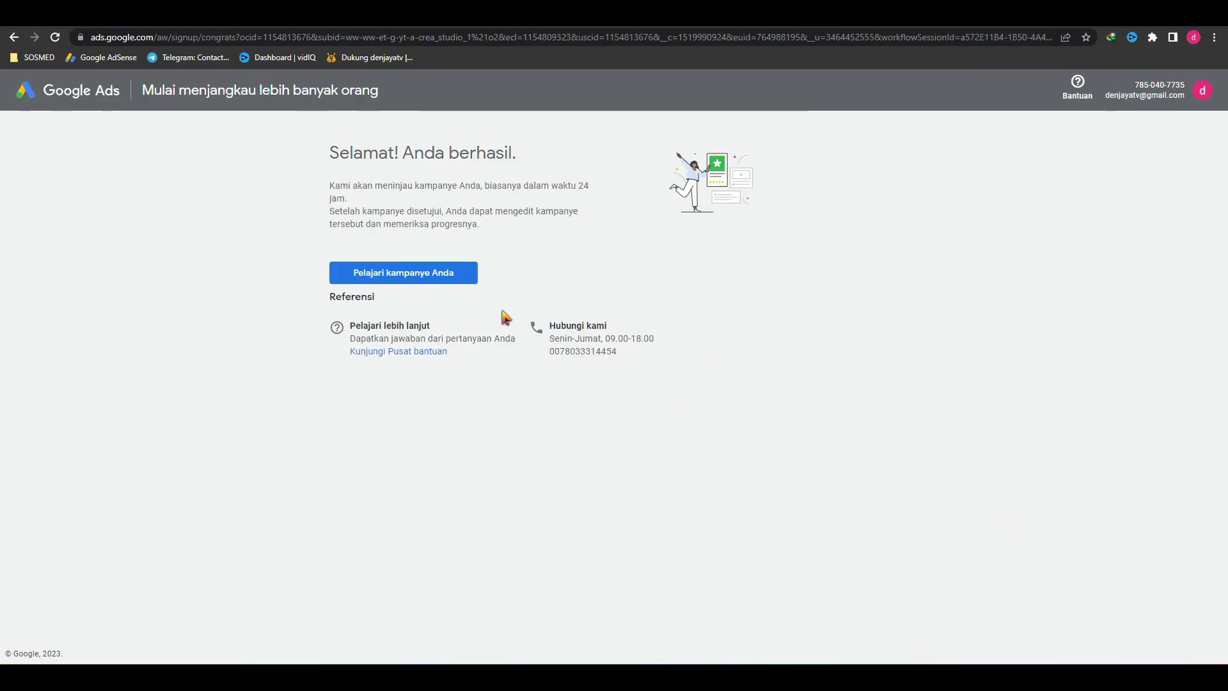
Step: Go to the new campaign's overview via Pelajari kampanye Anda
double_click(333, 154)
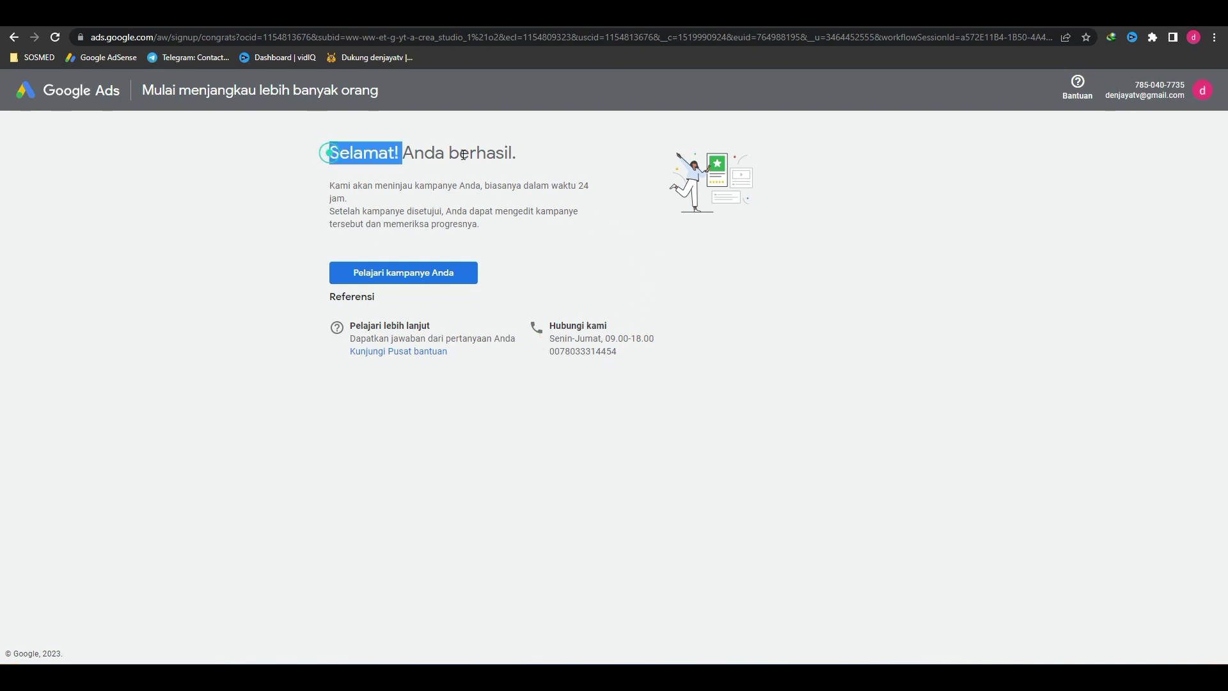
left_click(555, 160)
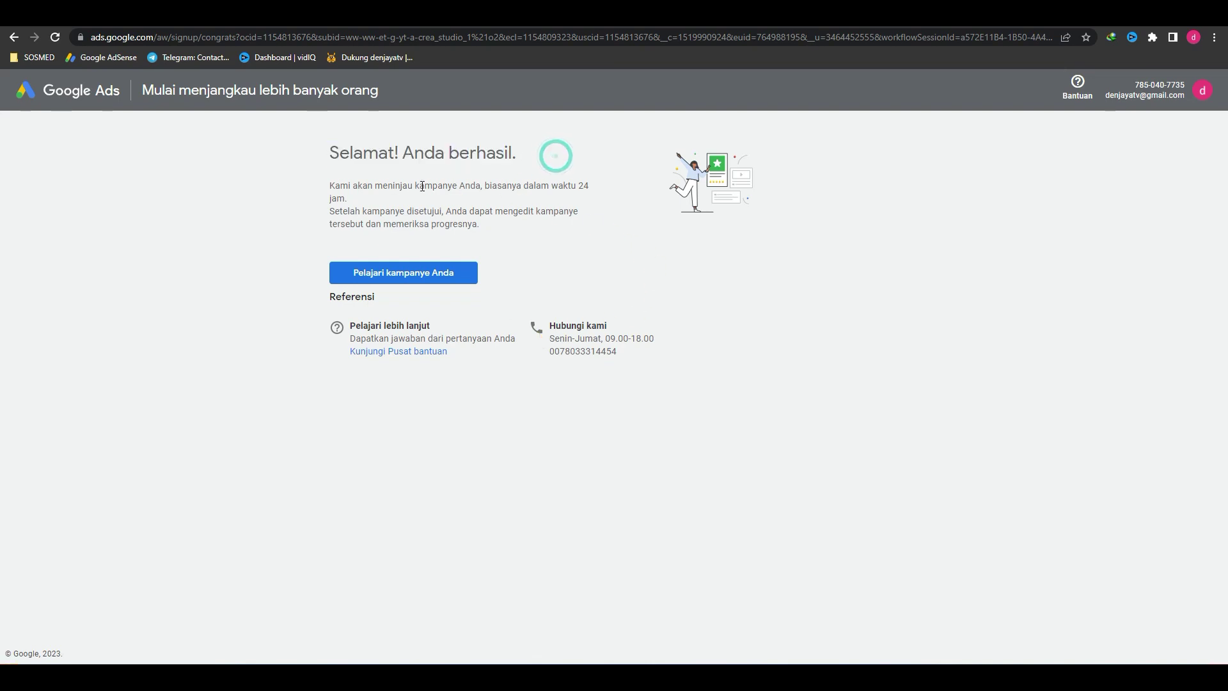
left_click(417, 276)
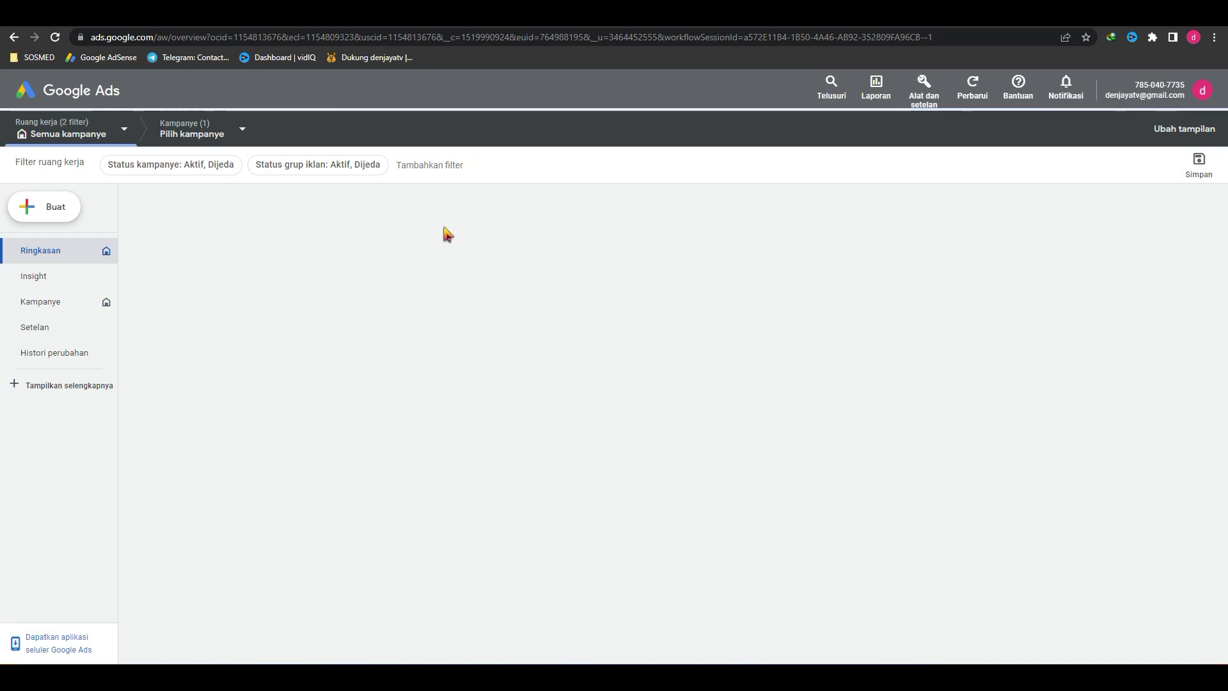
left_click(1203, 91)
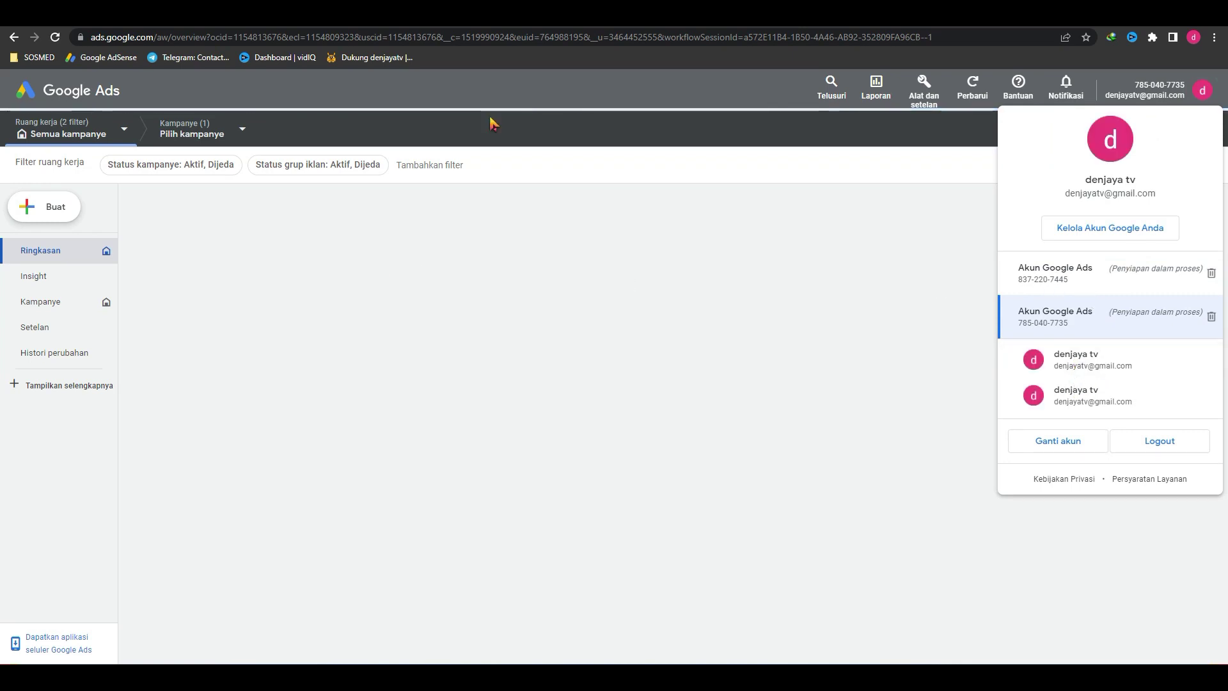
left_click(555, 95)
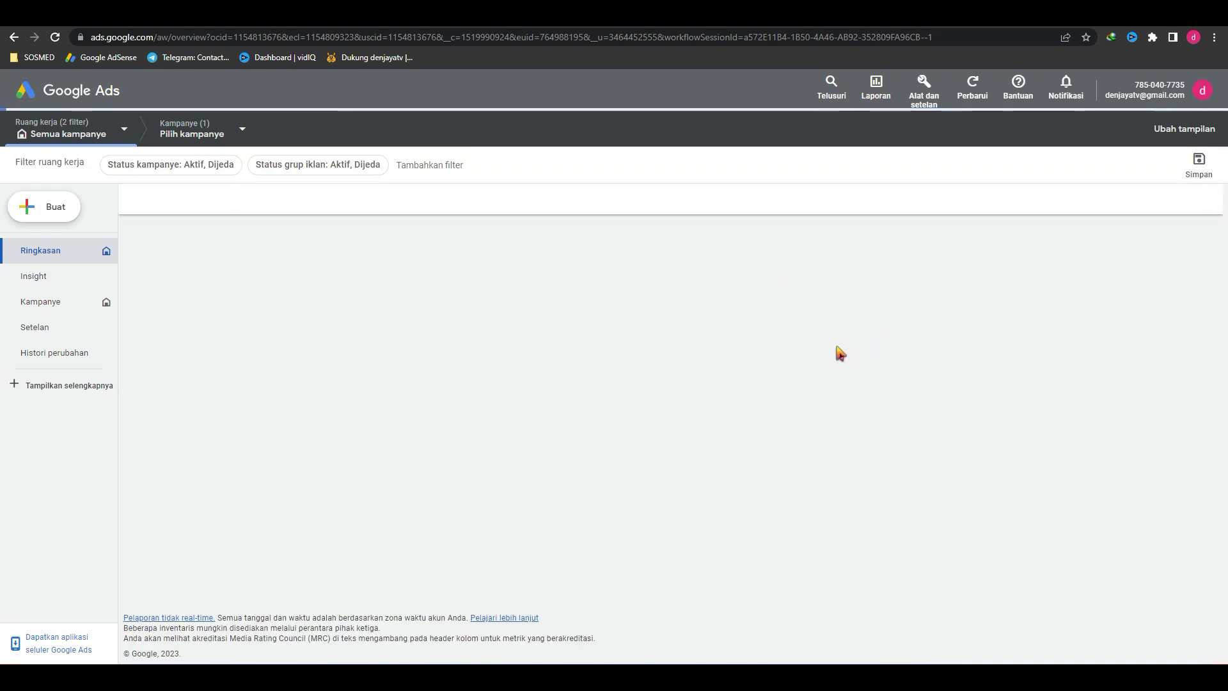
left_click(1049, 677)
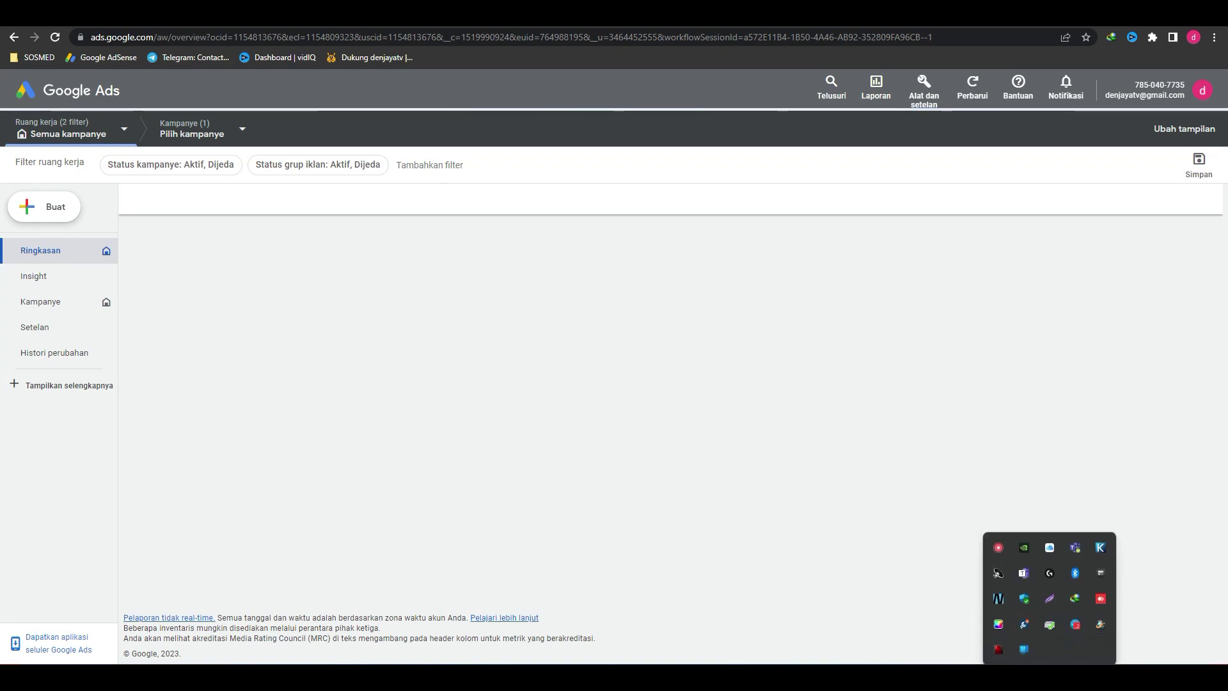
left_click(999, 548)
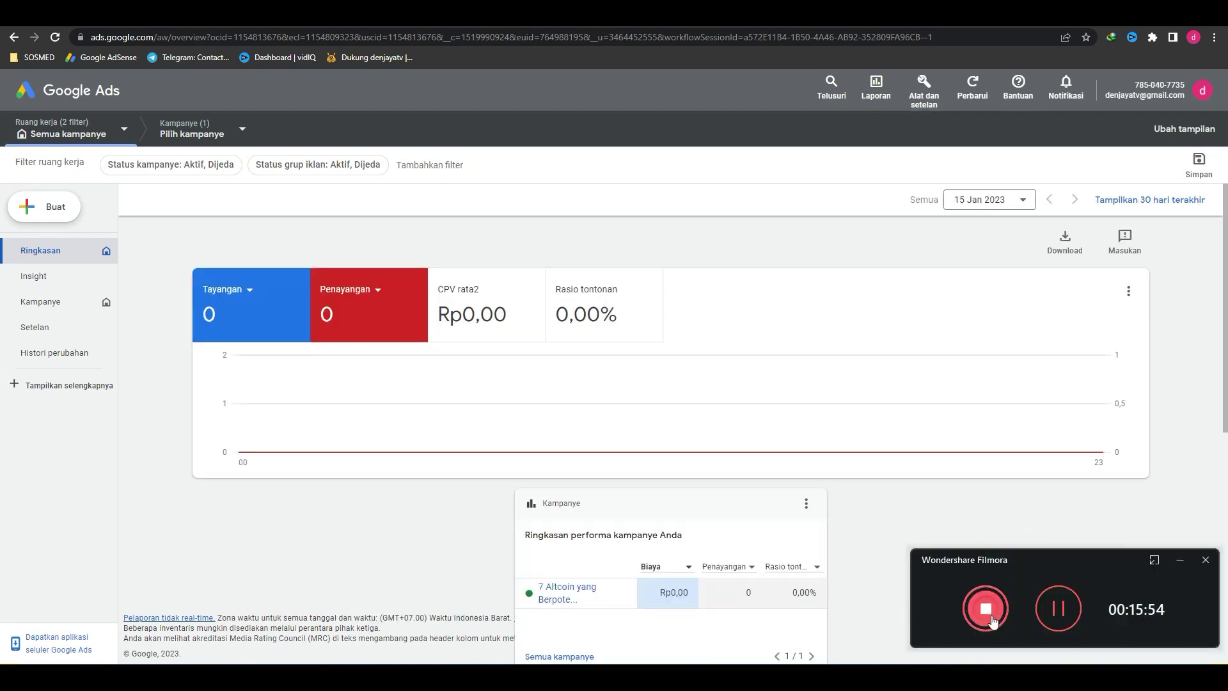
left_click(989, 614)
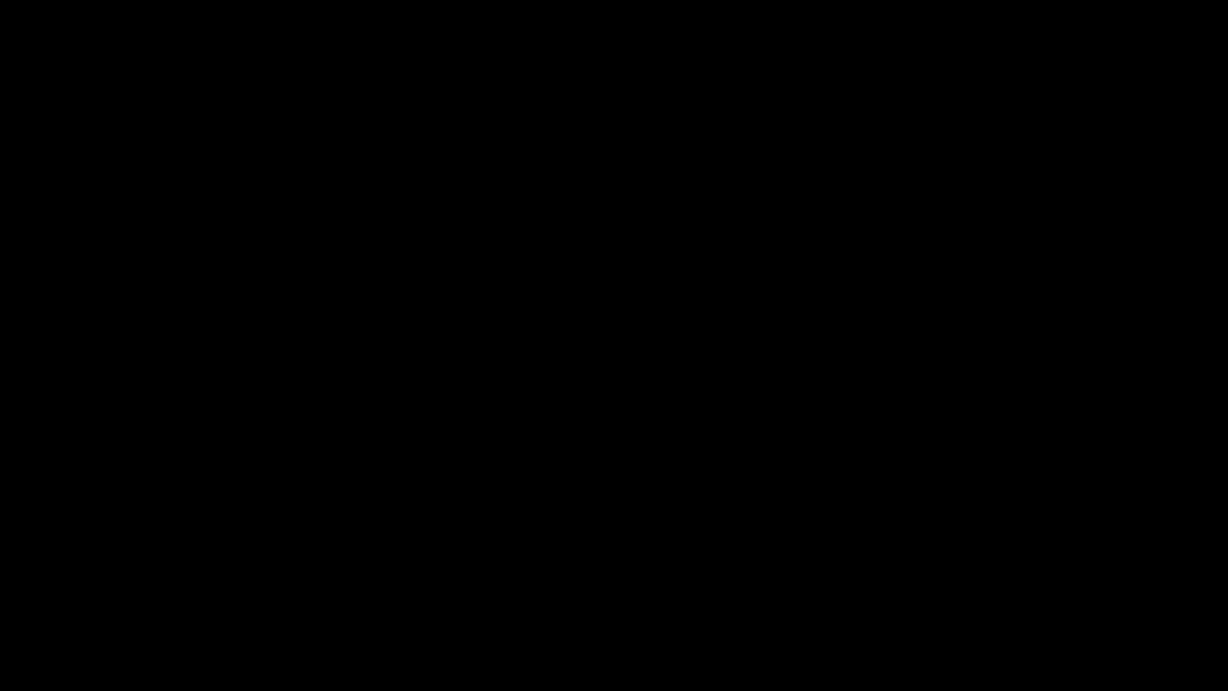